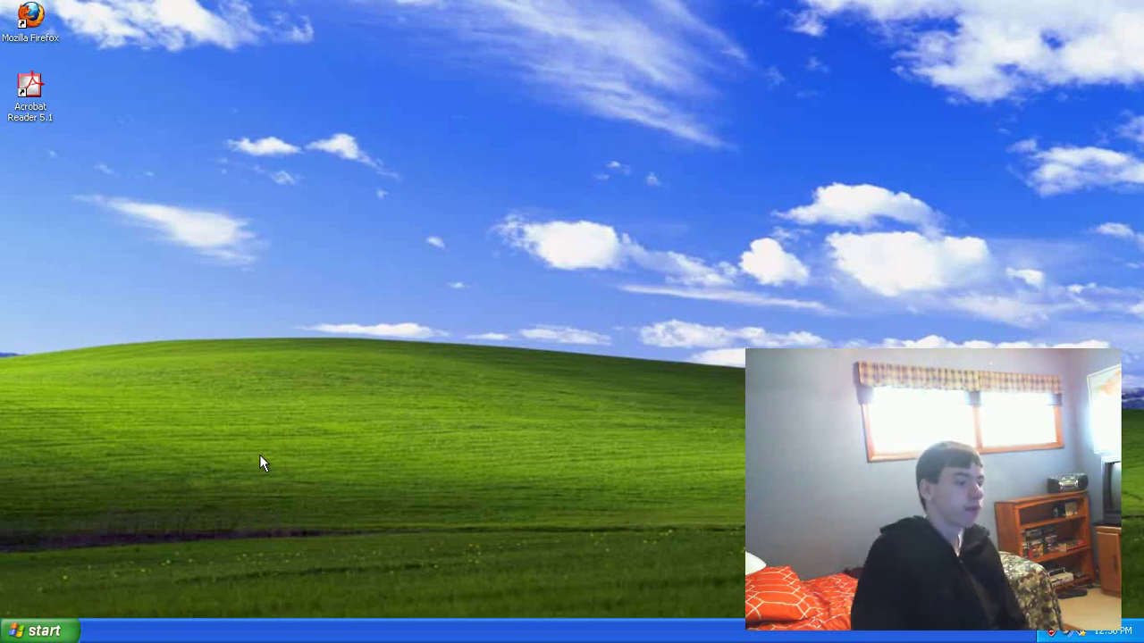
Step: Launch Internet Explorer from the Start menu's All Programs list
left_click(32, 630)
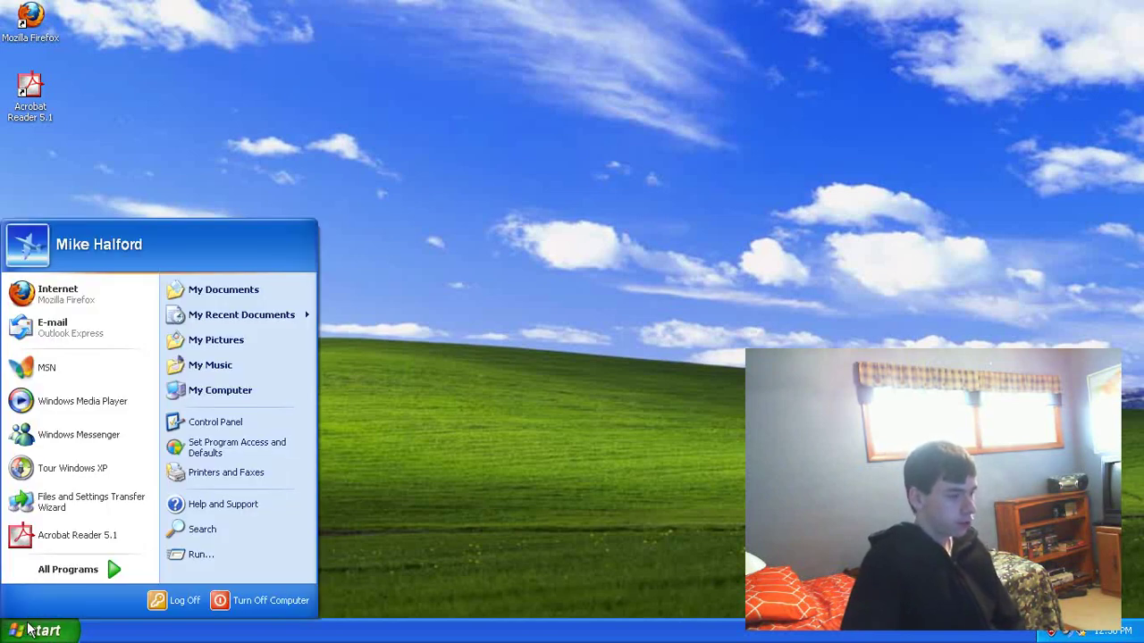
left_click(28, 630)
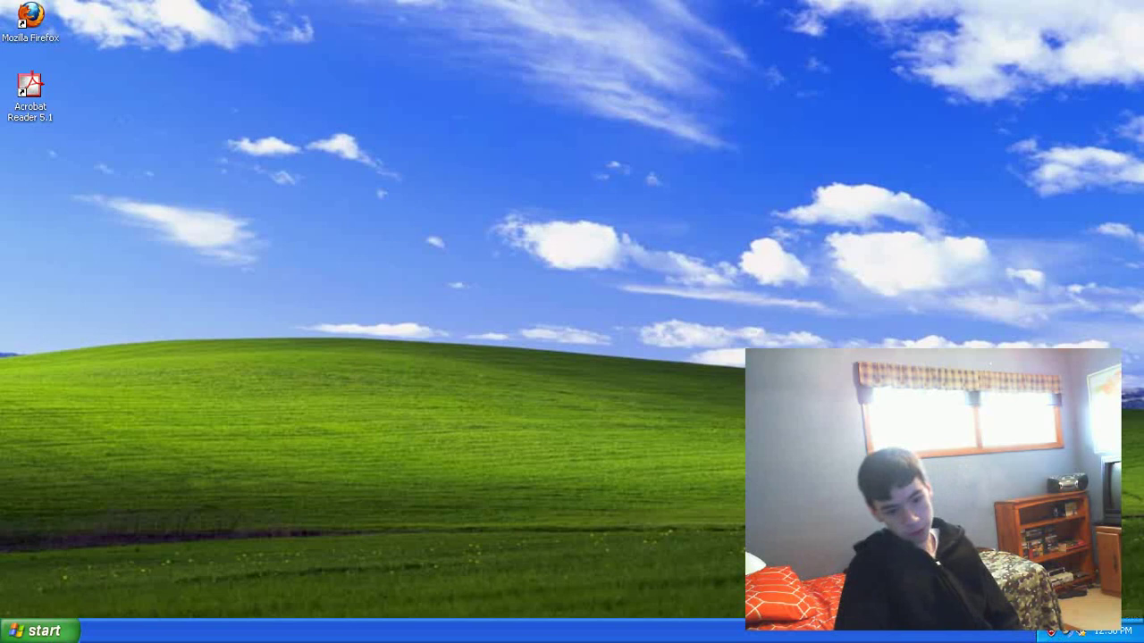
left_click(9, 627)
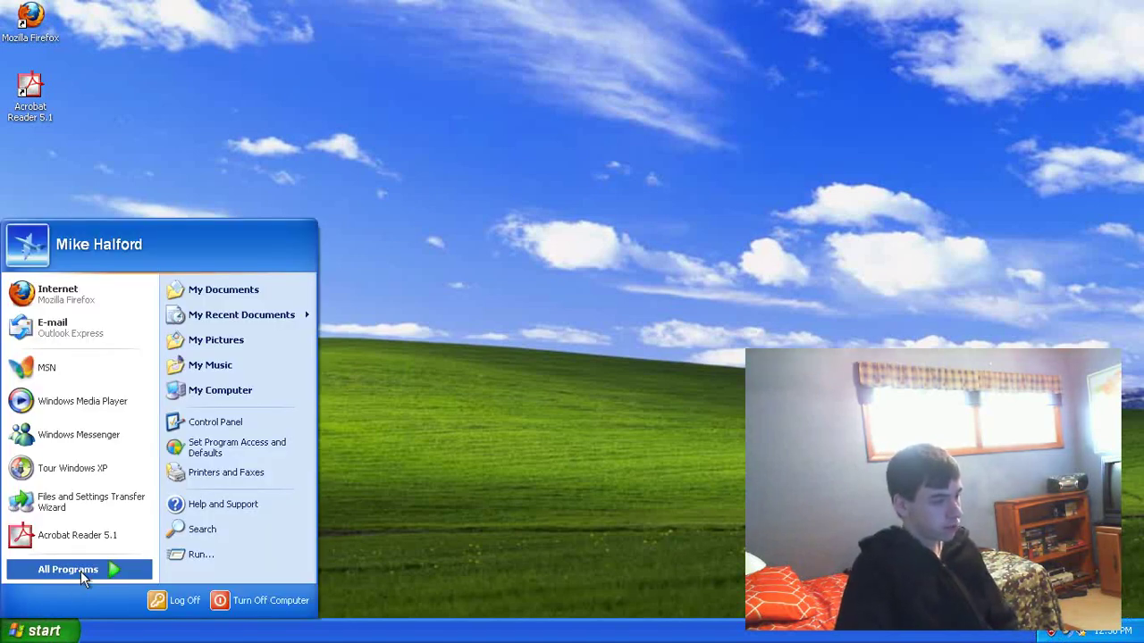
mouse_move(81, 571)
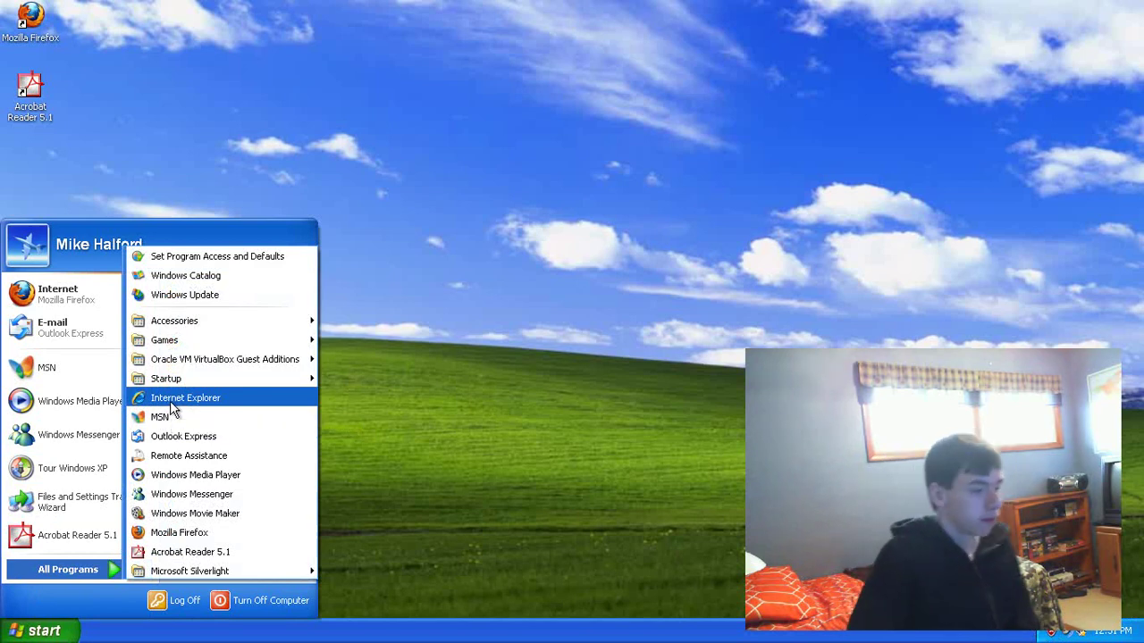
left_click(175, 400)
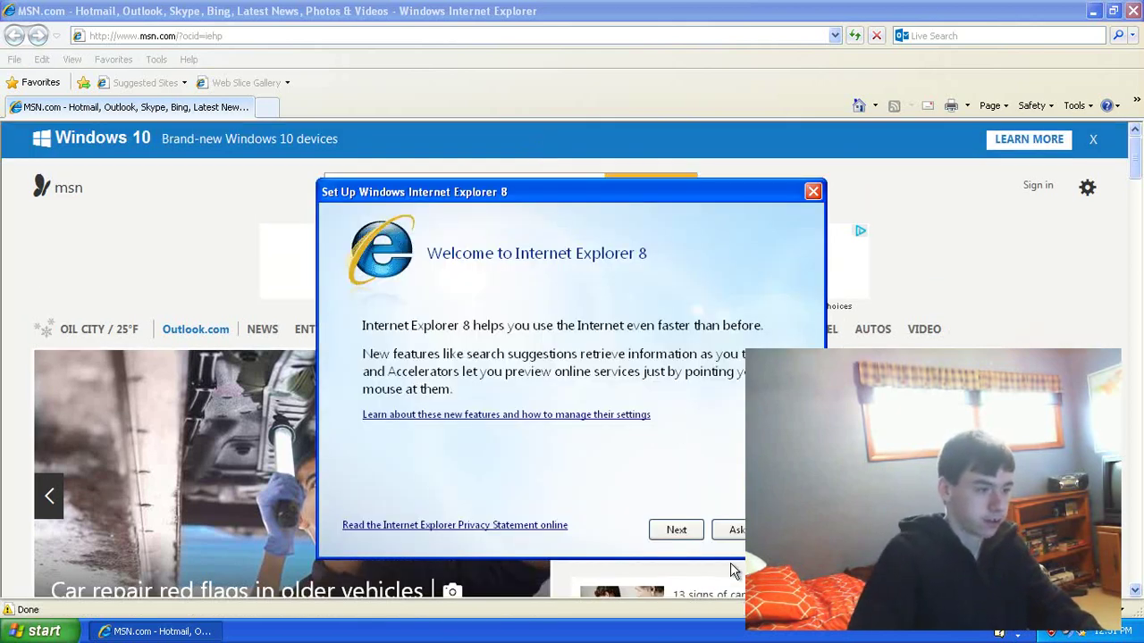
Step: Complete Internet Explorer 8 first-run setup with Suggested Sites off and express settings
left_click(672, 531)
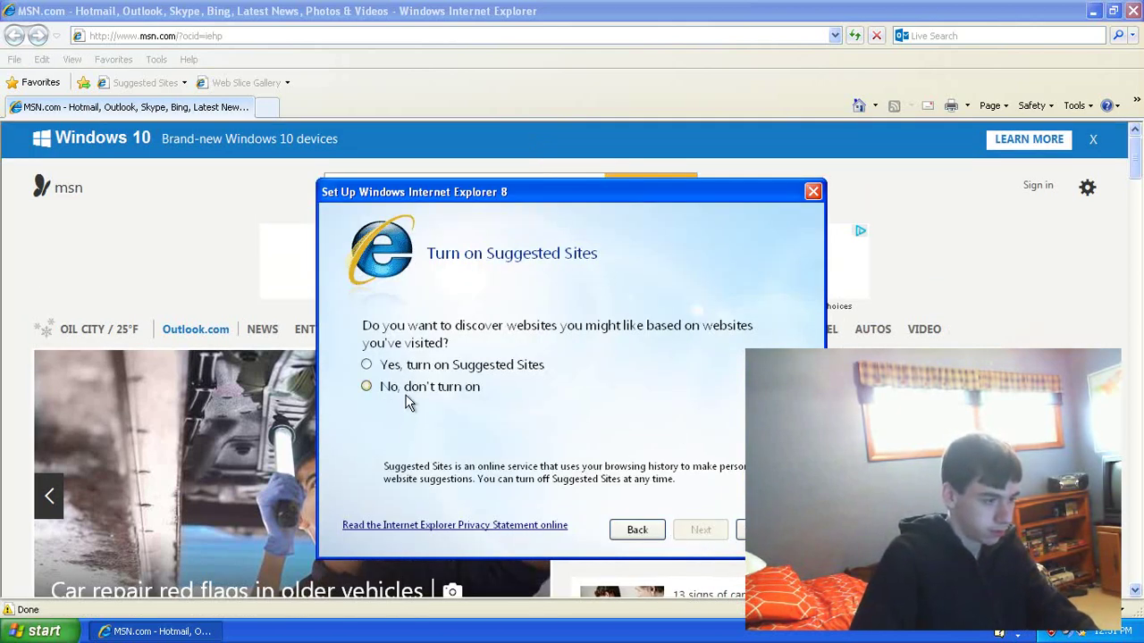
left_click(406, 397)
left_click(701, 530)
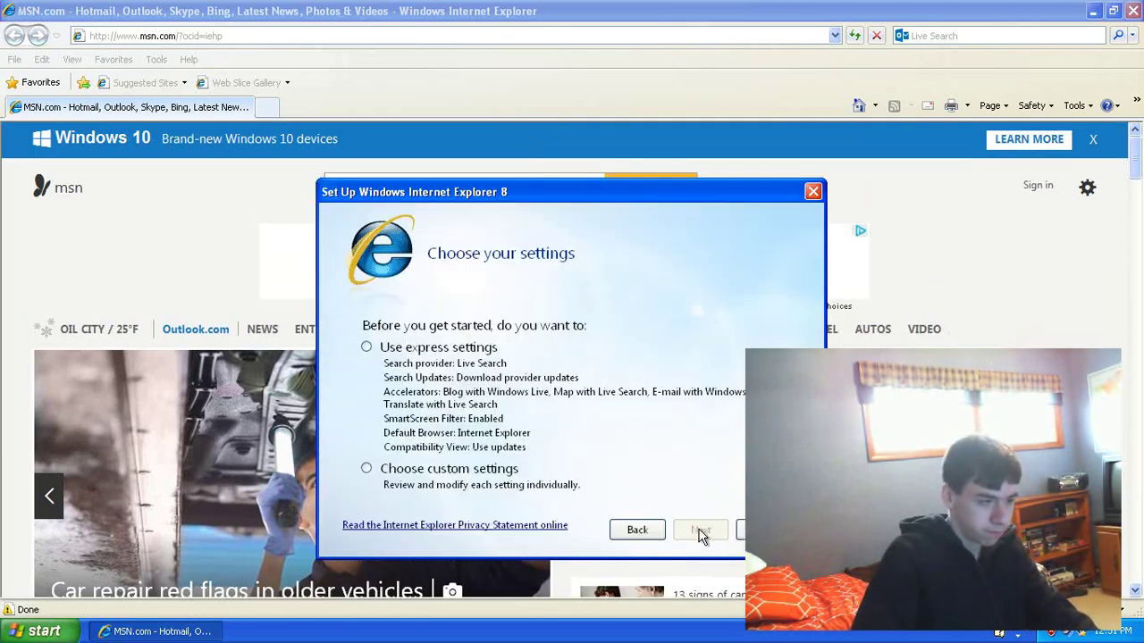
left_click(451, 359)
left_click(702, 531)
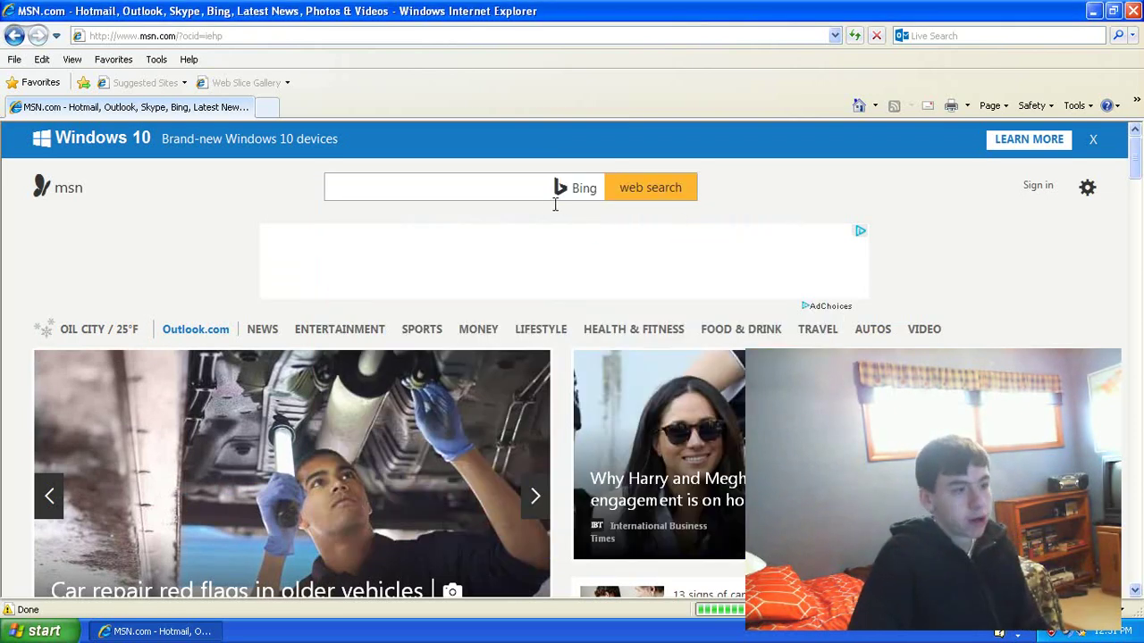
Step: Search MSN for firefox, then close the results window that failed to load
left_click(510, 193)
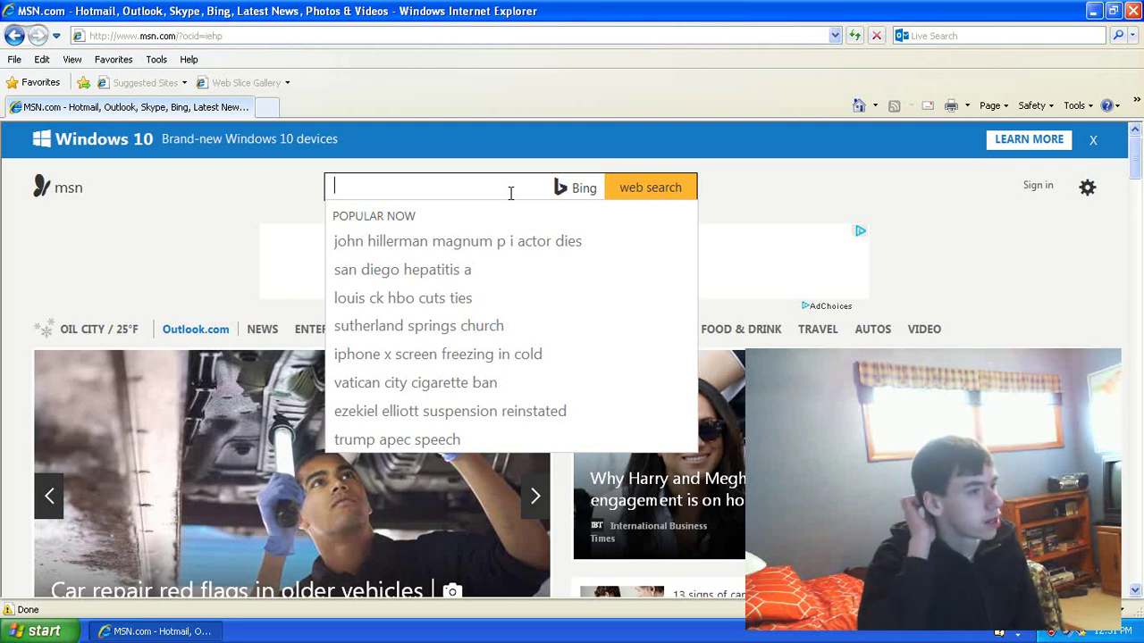
type("fire")
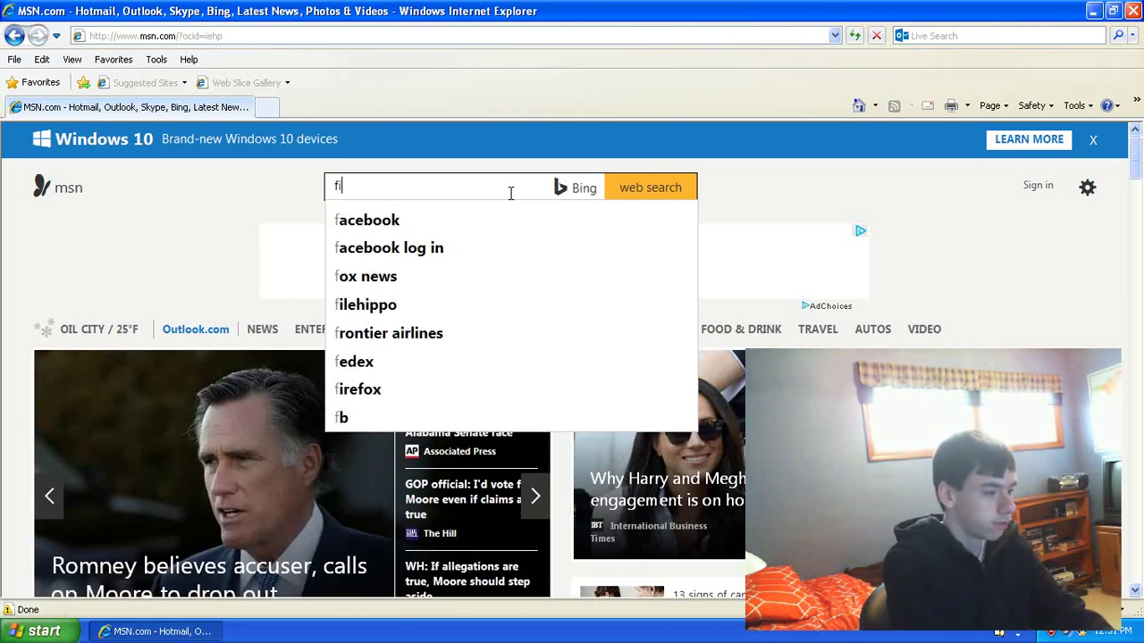
type("fox")
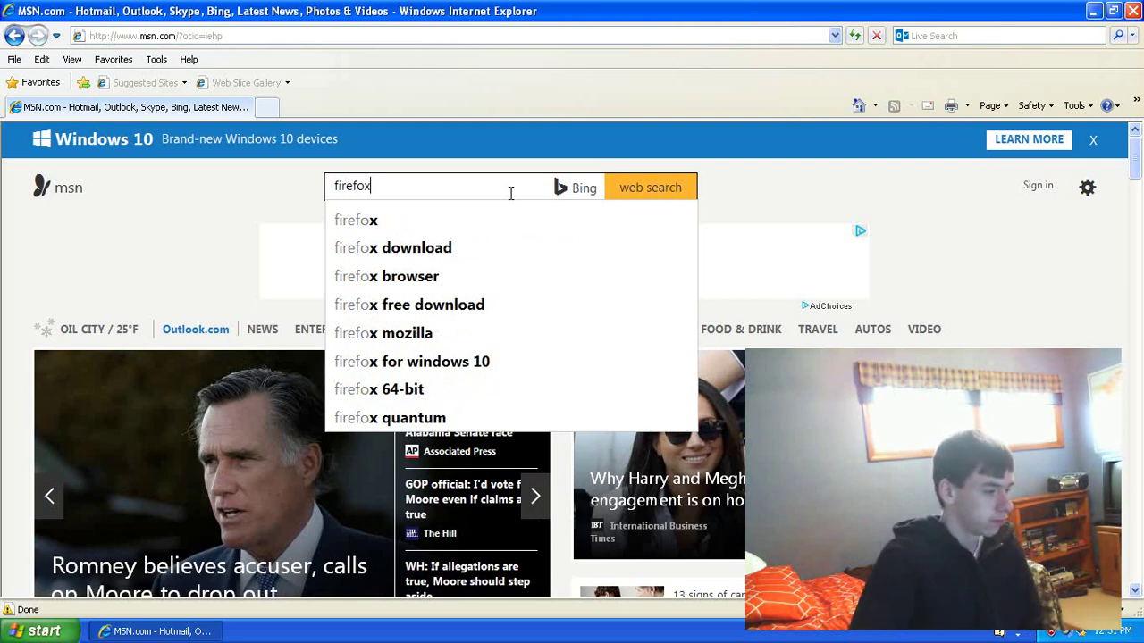
key("Return")
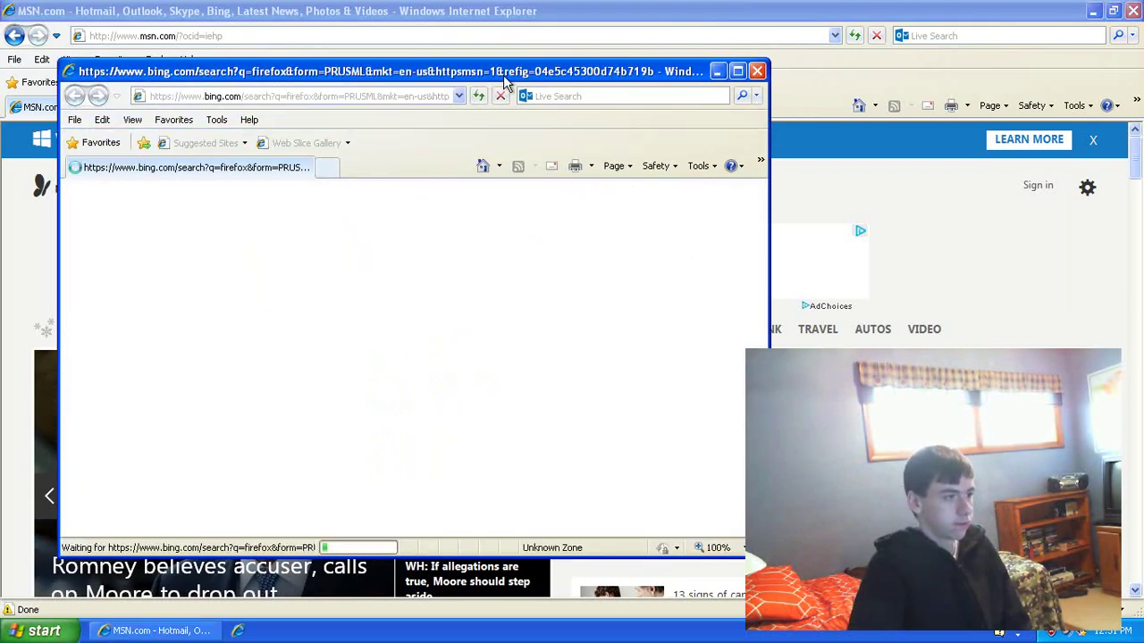
left_click_drag(506, 71, 577, 66)
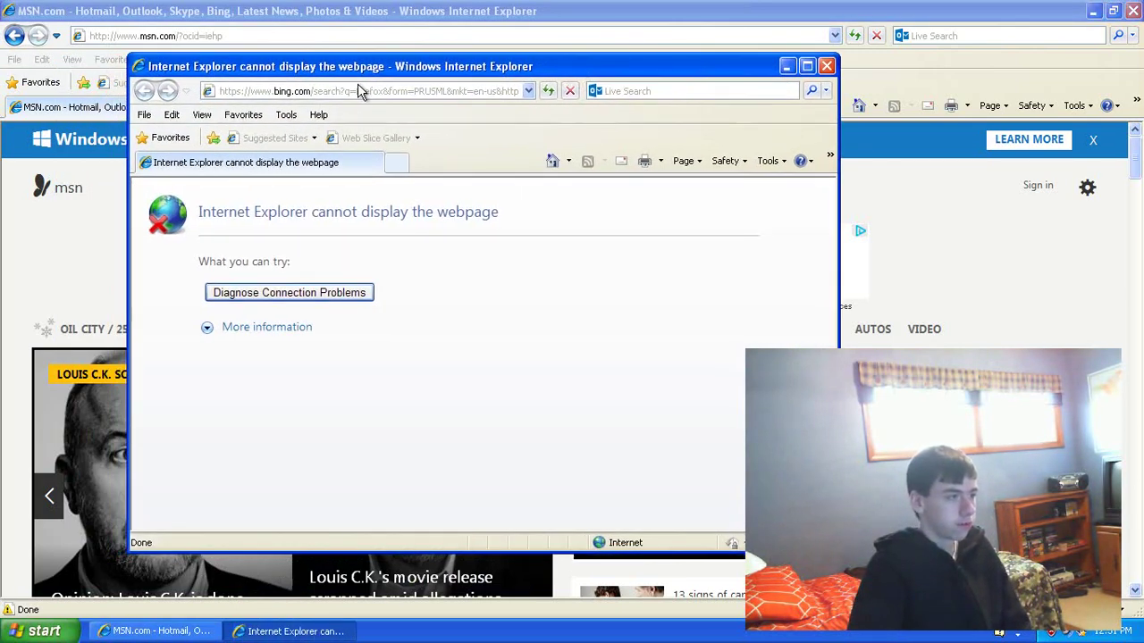
left_click(826, 66)
left_click(441, 36)
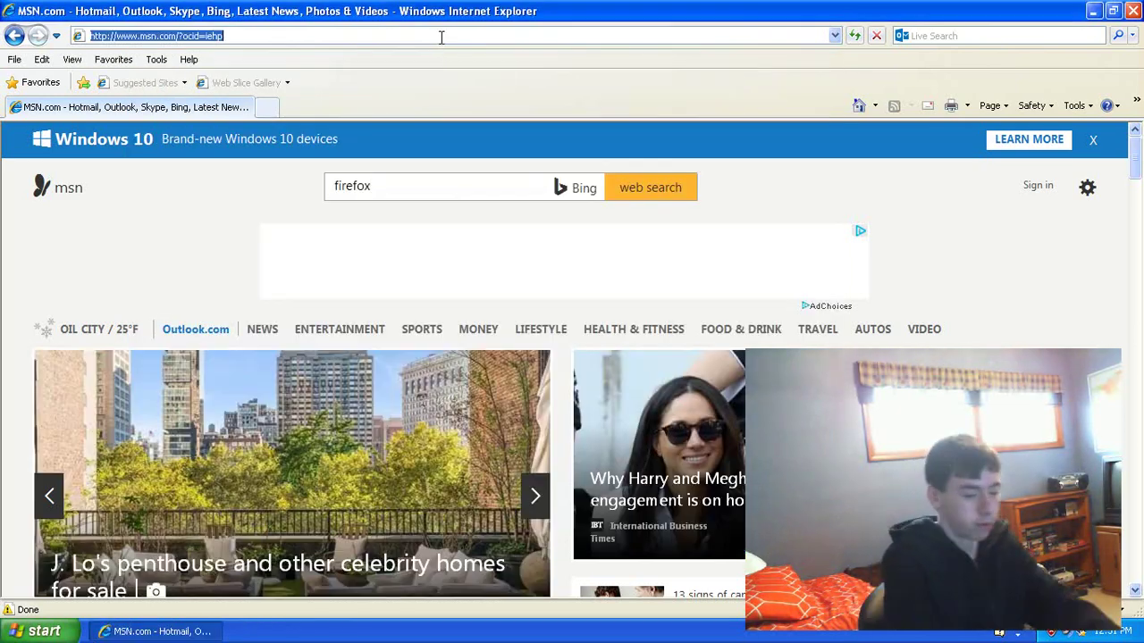
type("www.")
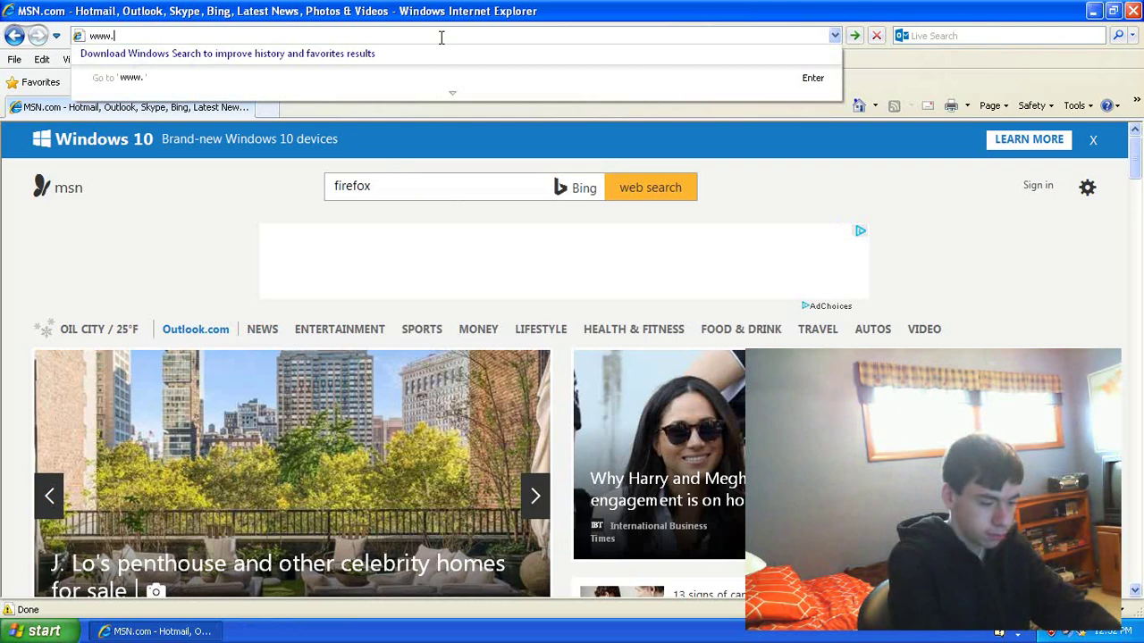
type("google.com")
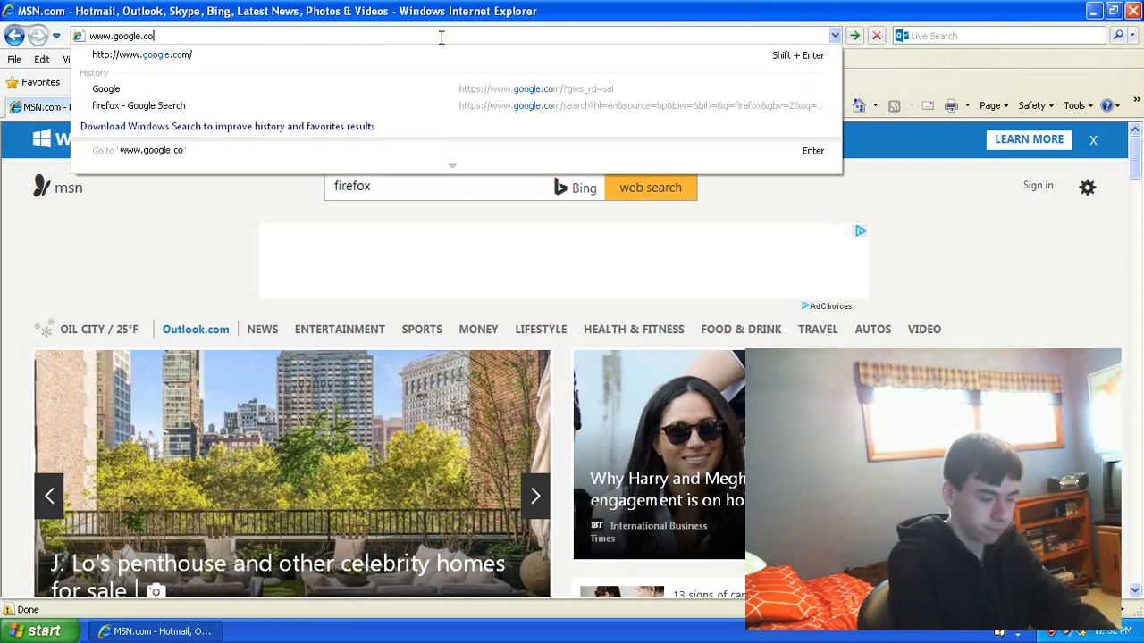
key("Return")
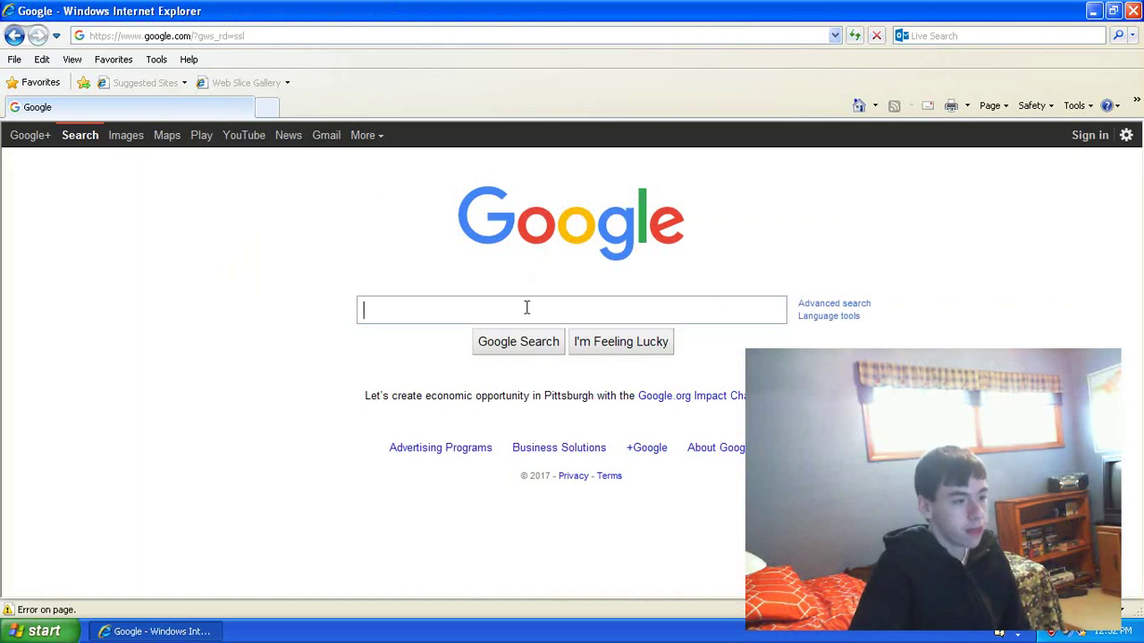
type("firef")
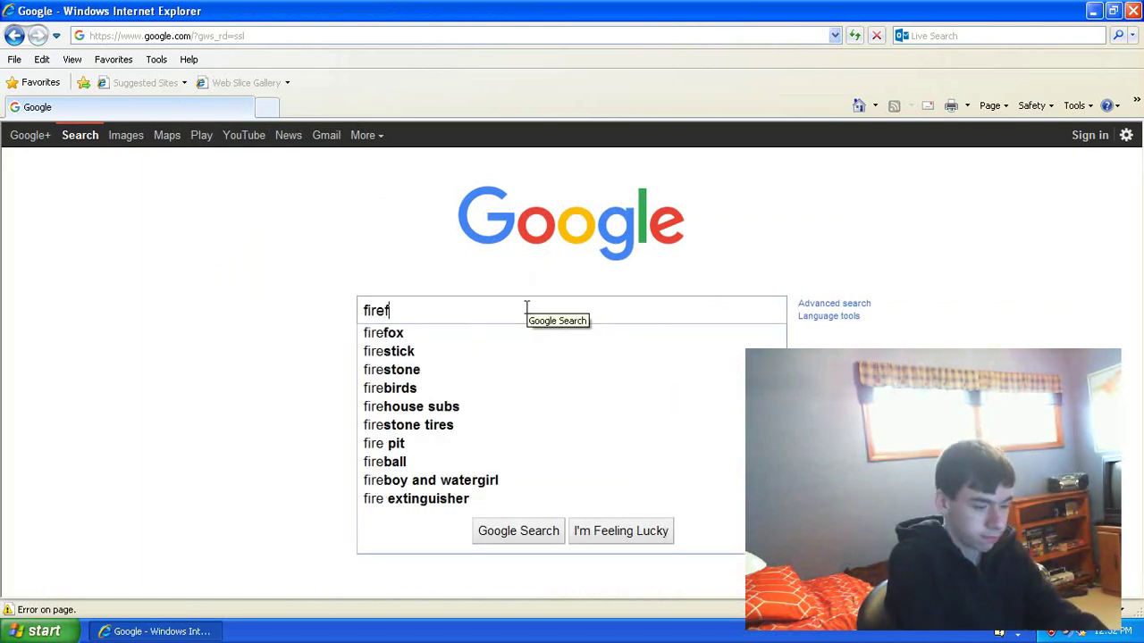
type("ox")
key("Return")
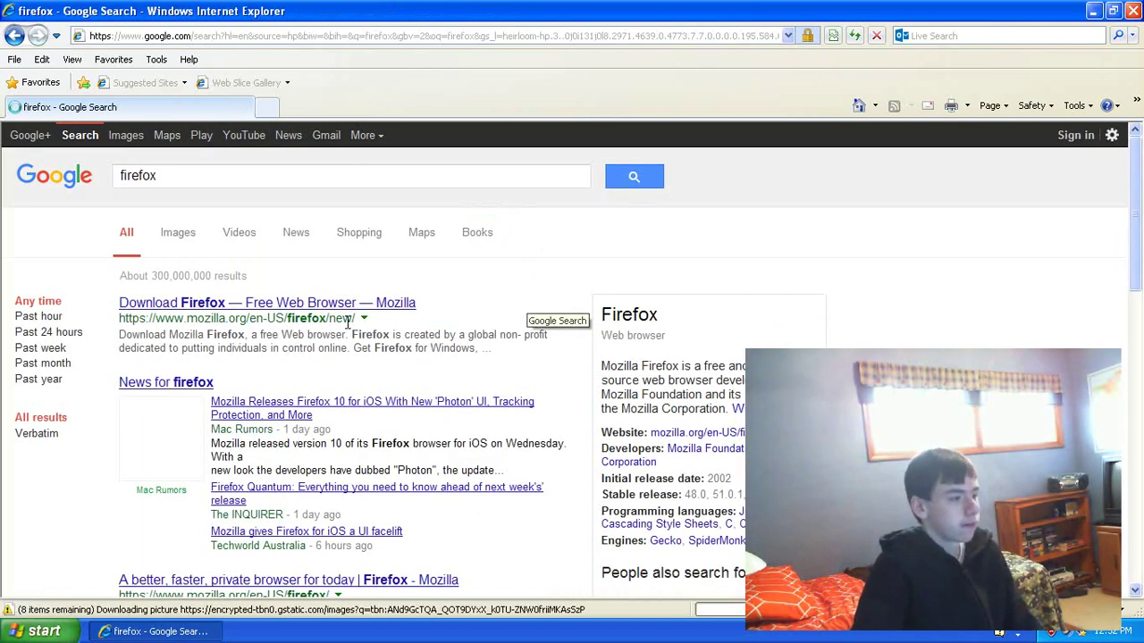
Step: Start the Free Download on Mozilla's Firefox page and minimize the browser
left_click(343, 305)
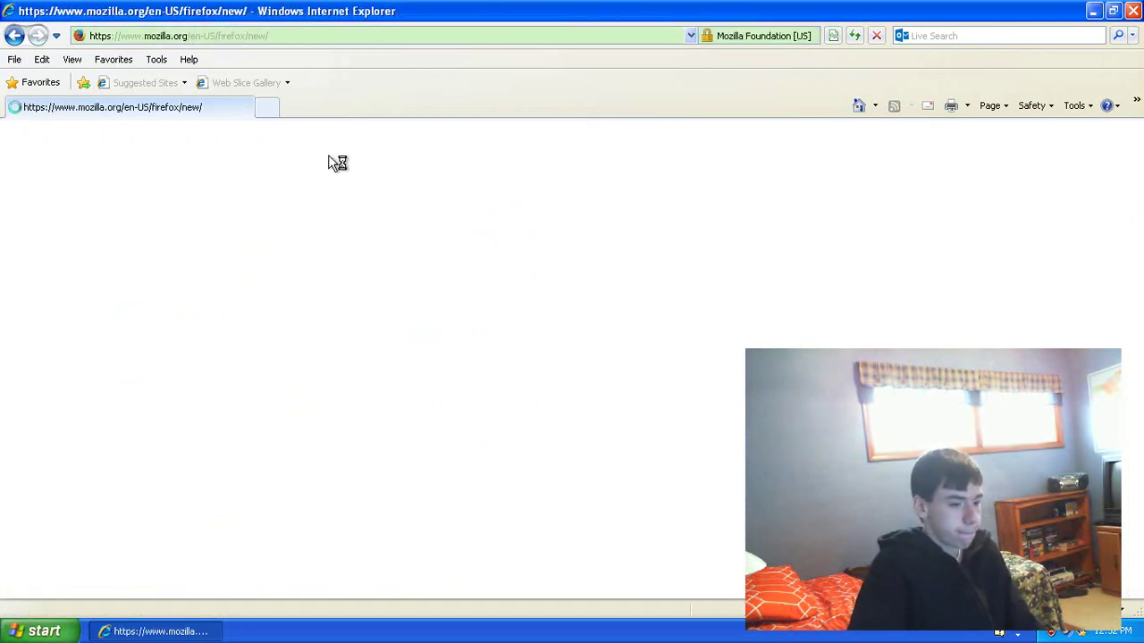
scroll(366, 210, "down", 2)
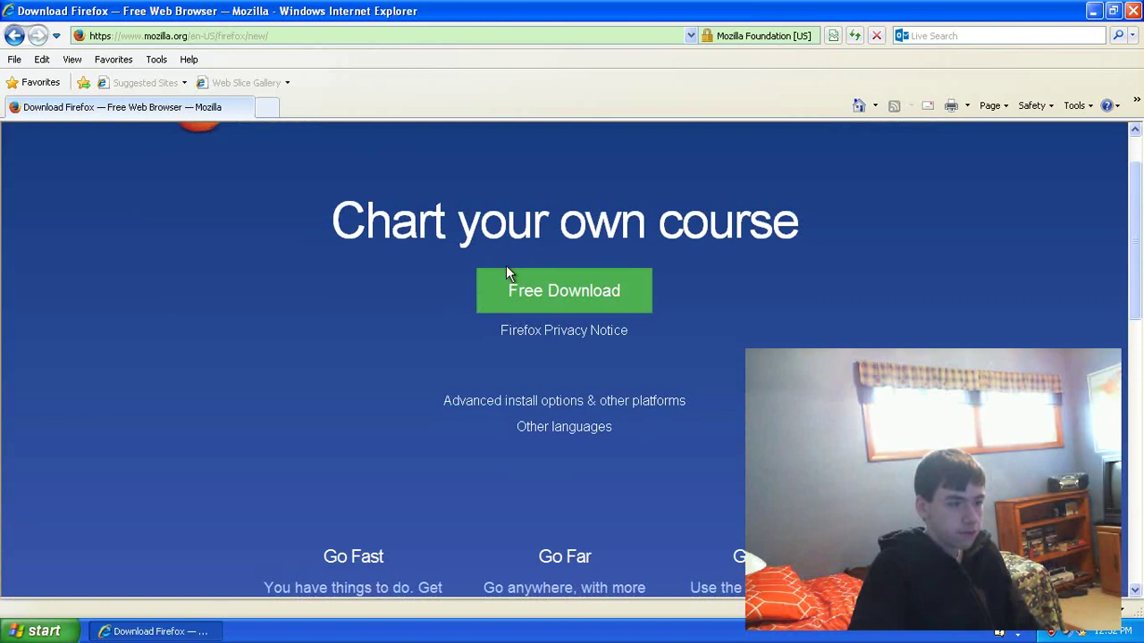
left_click(175, 219)
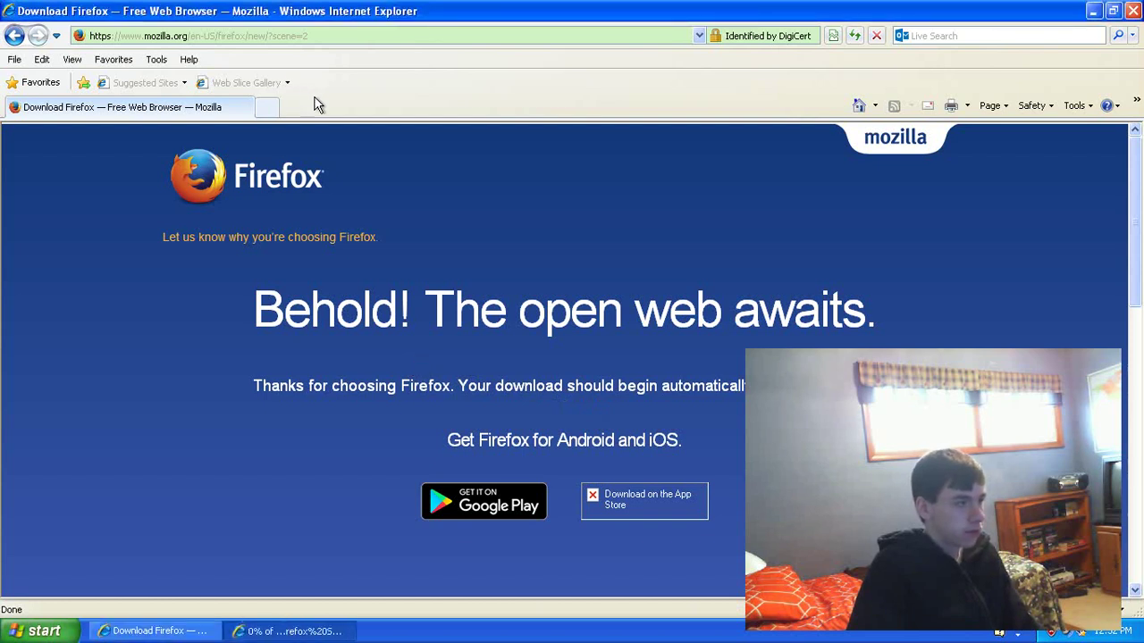
left_click(327, 630)
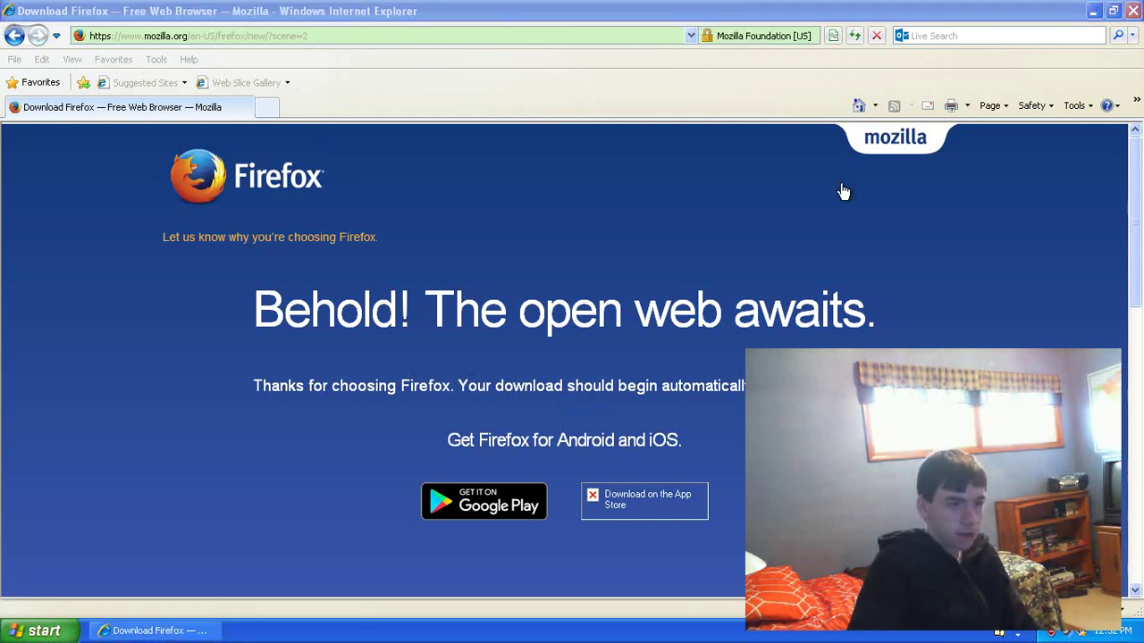
left_click(1093, 10)
Step: Run Firefox Setup 52.4.1esr.exe past both warnings, dismissing the error report and duplicate download
left_click(547, 330)
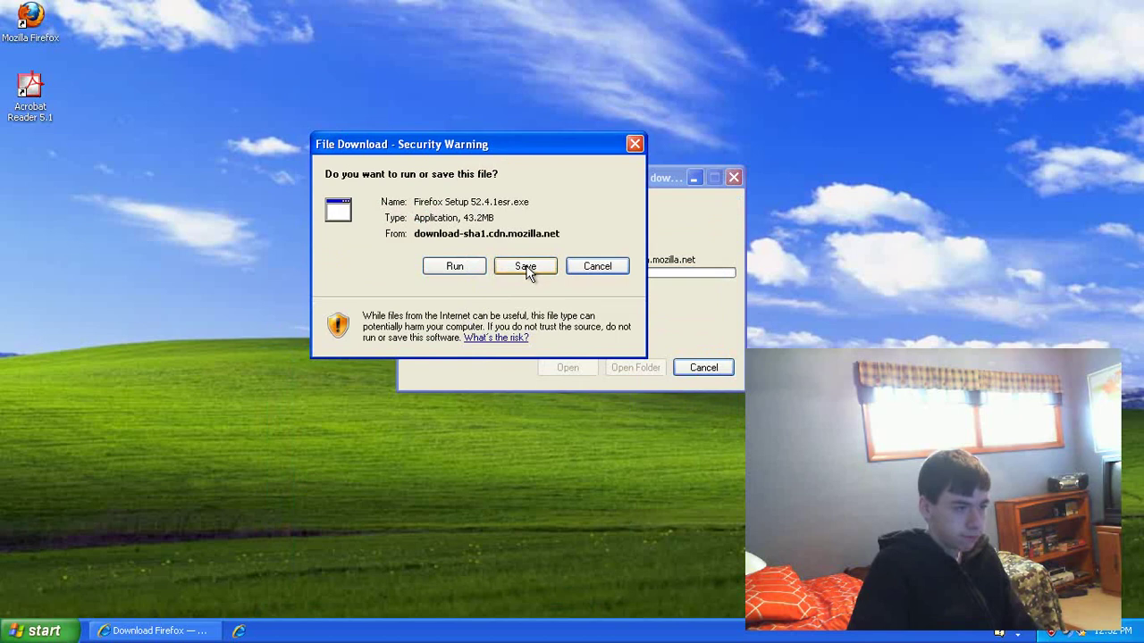
left_click(457, 265)
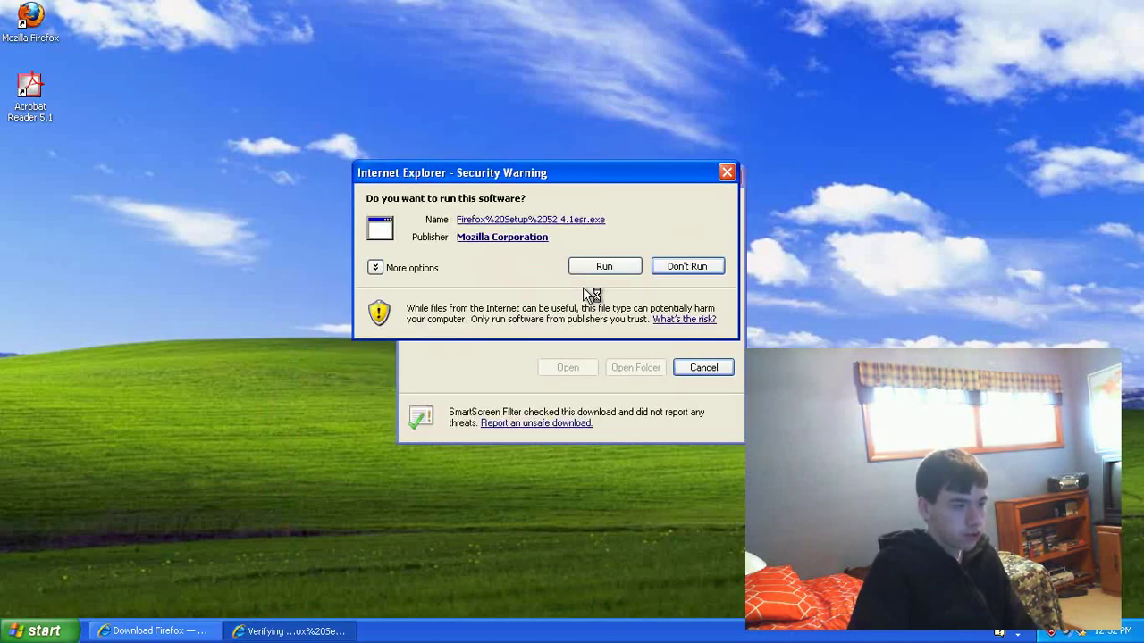
left_click(593, 268)
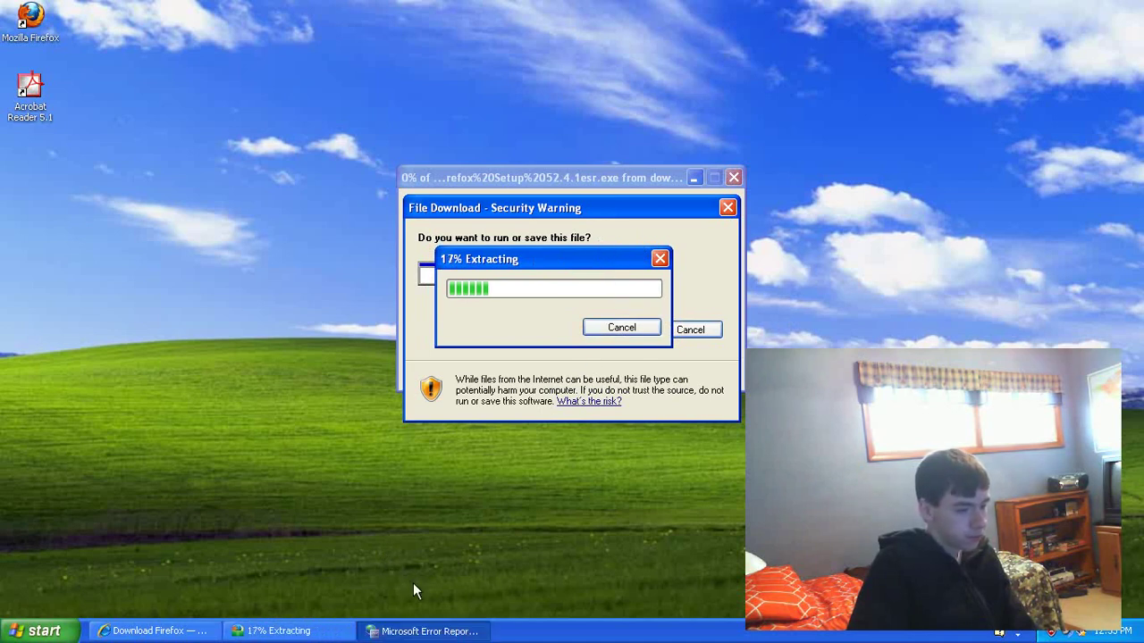
left_click(420, 631)
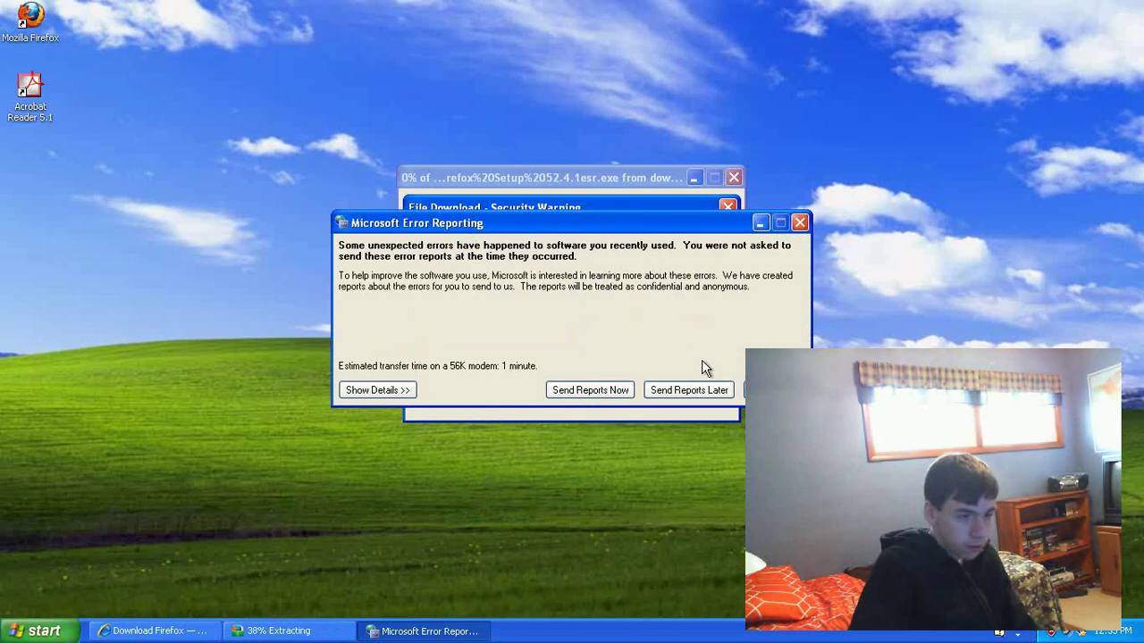
left_click(689, 390)
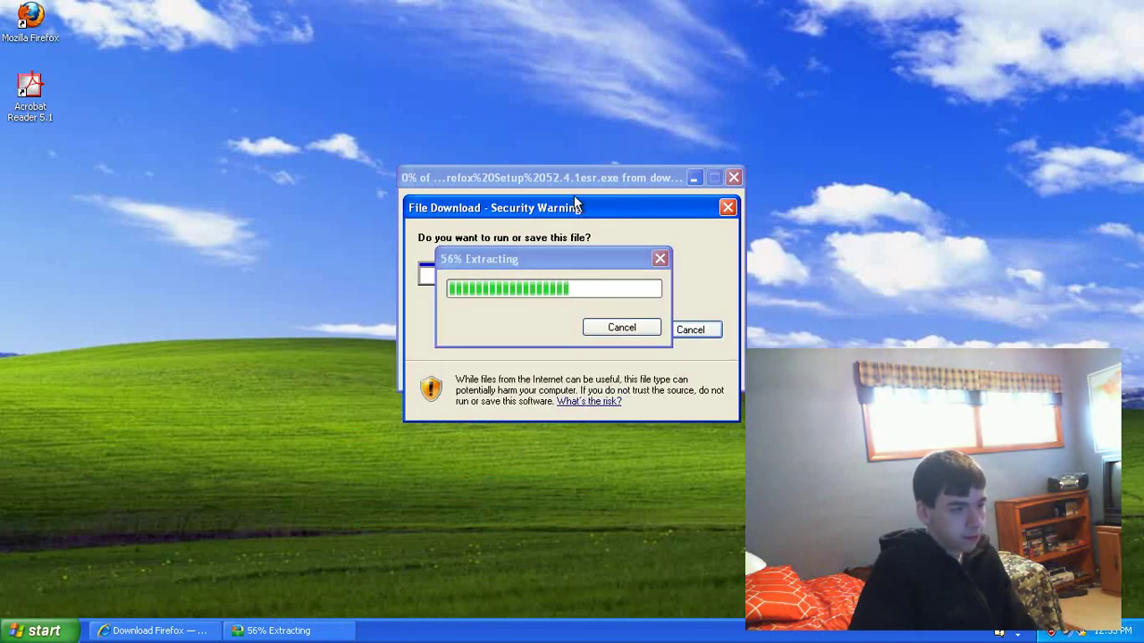
left_click_drag(577, 203, 423, 295)
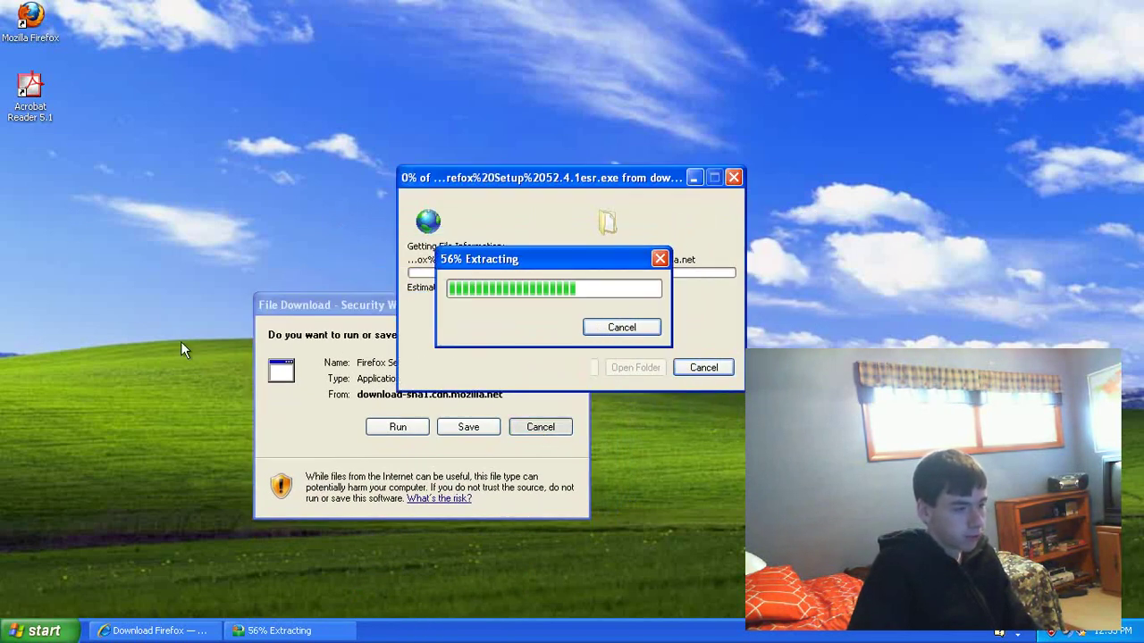
left_click(540, 427)
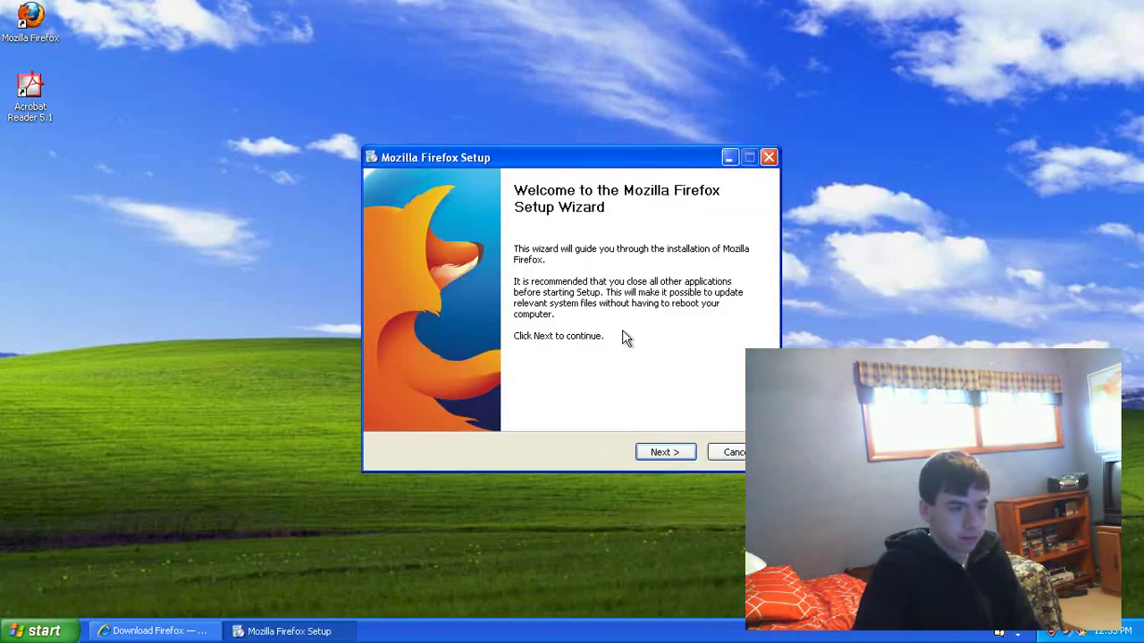
Step: Step the Firefox installer through Standard setup to the summary, then cancel it
left_click(663, 454)
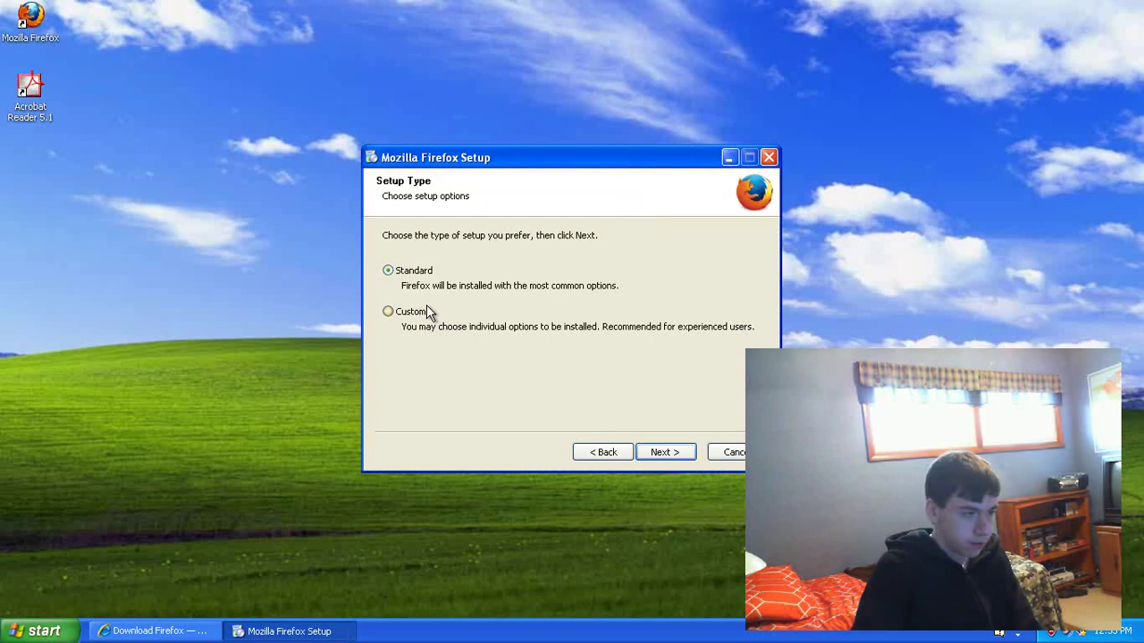
left_click(662, 453)
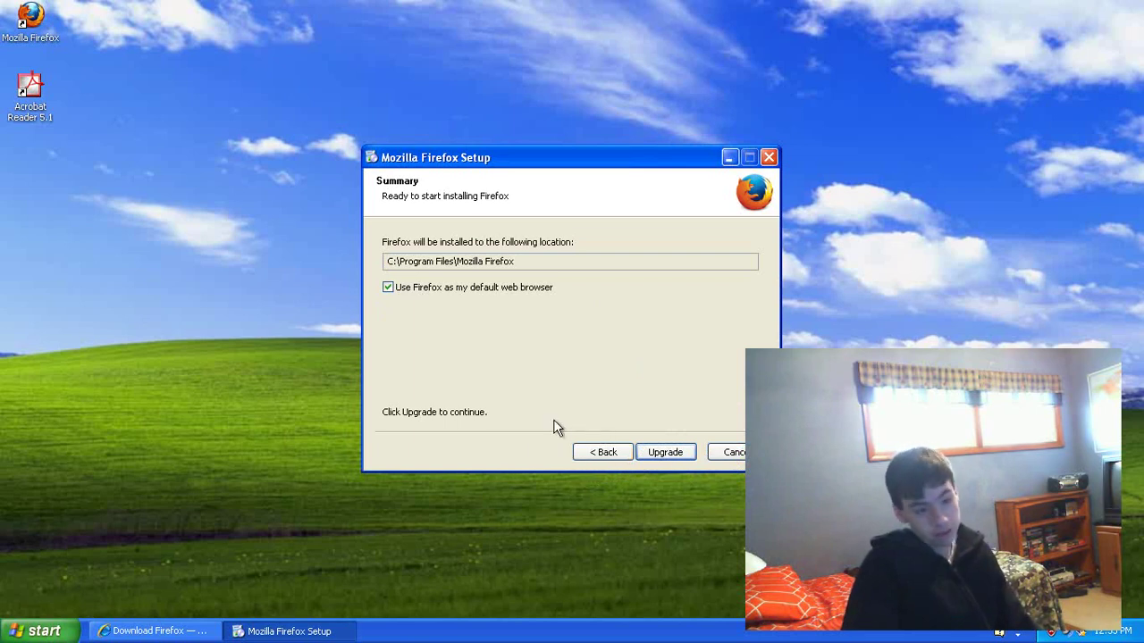
left_click(728, 451)
Step: Confirm quitting Firefox setup and return Internet Explorer to the Google firefox results
left_click(541, 364)
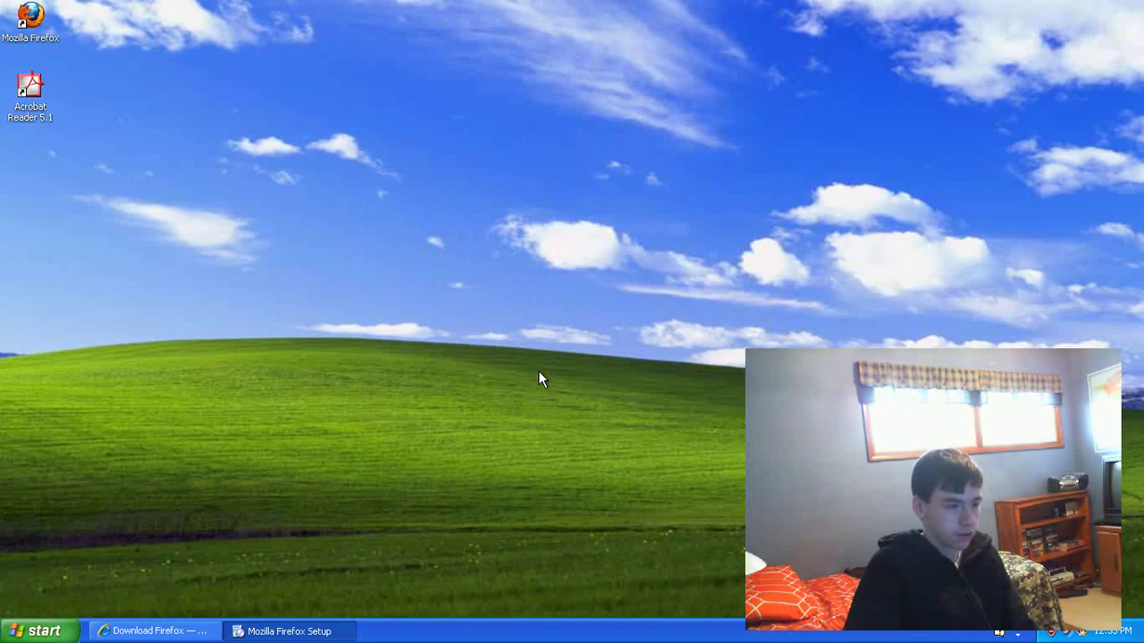
left_click(170, 631)
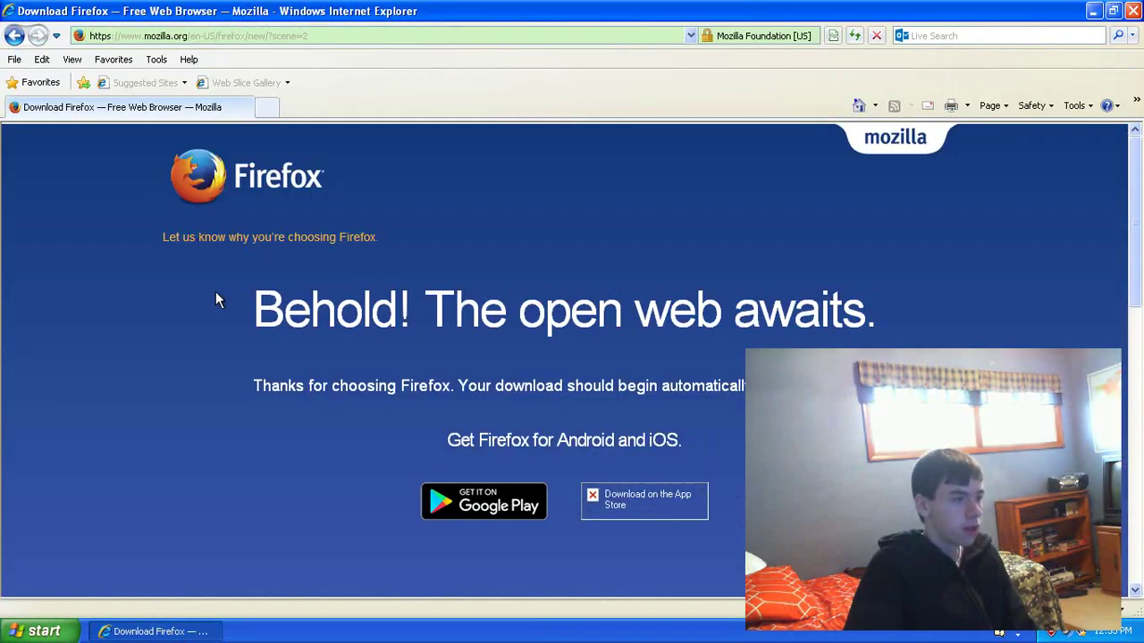
left_click(15, 35)
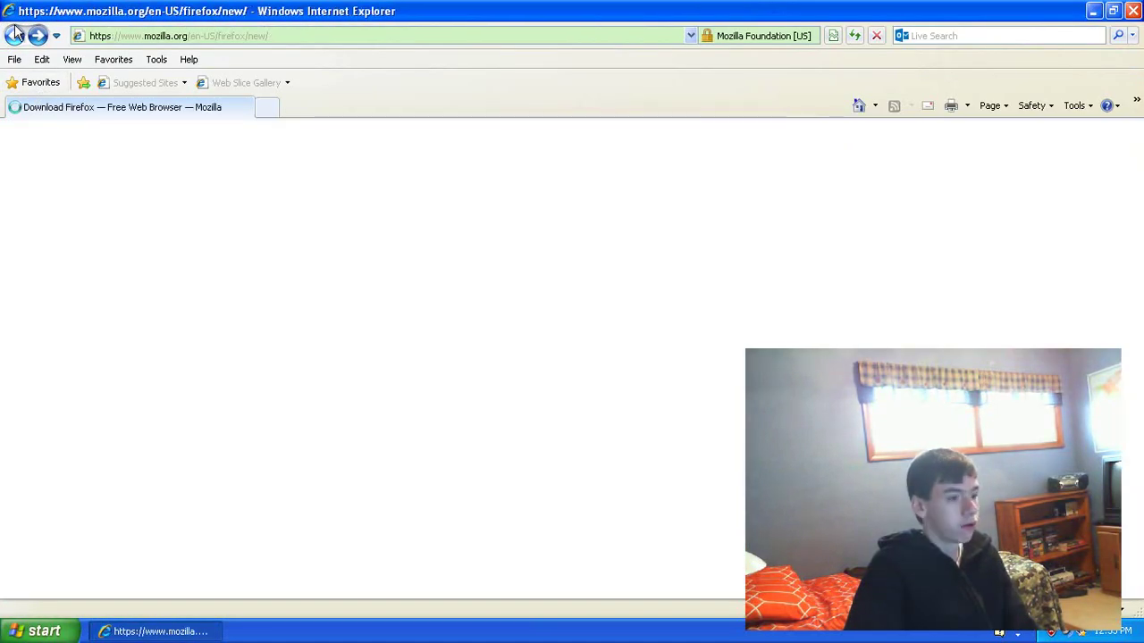
left_click(19, 36)
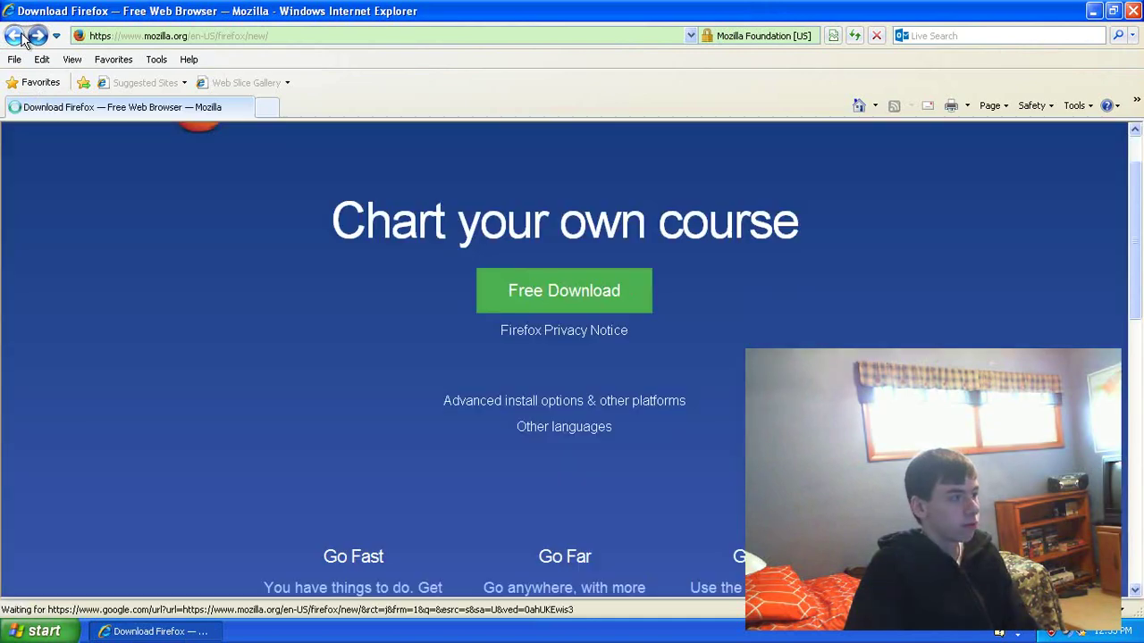
left_click(14, 35)
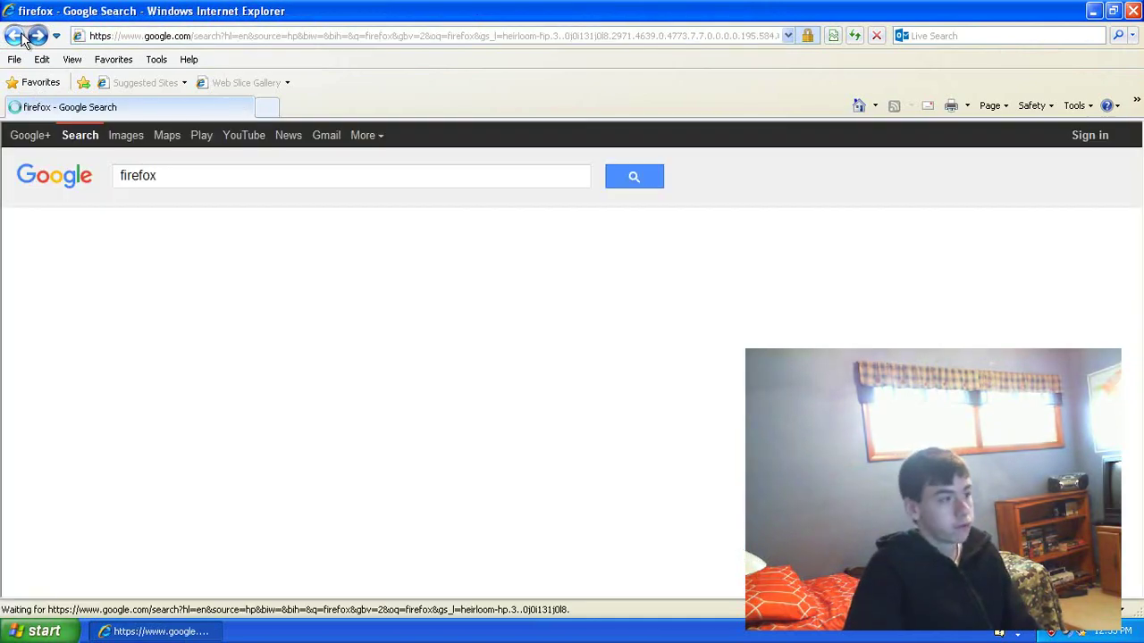
Step: Replace the Google search with oldversion and open the OldVersion.com result
left_click(457, 169)
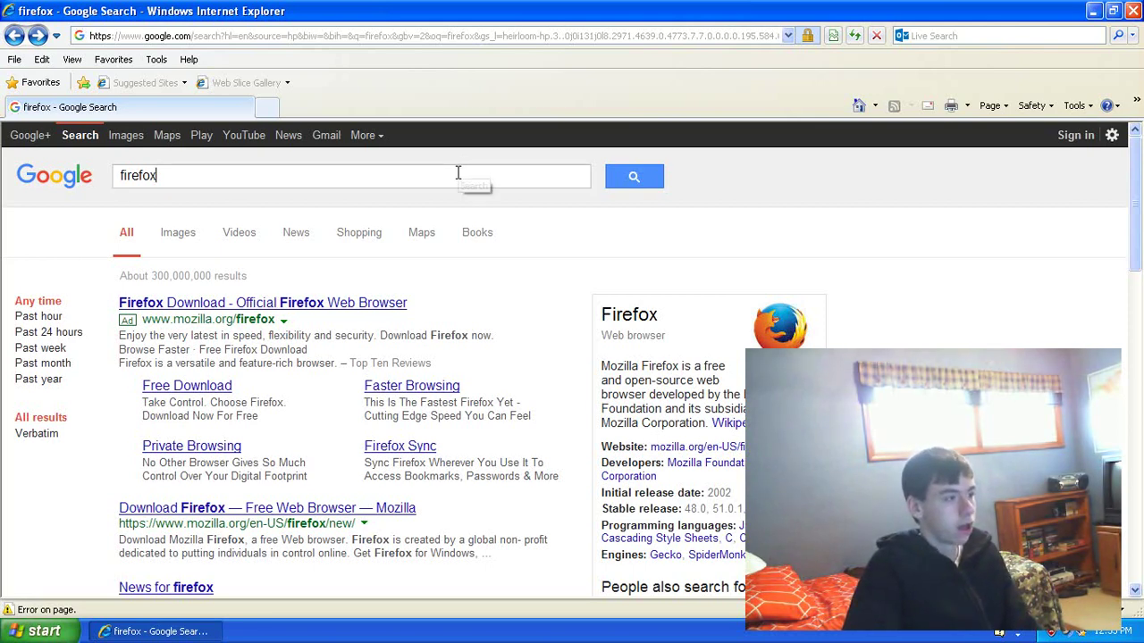
key("ctrl+a")
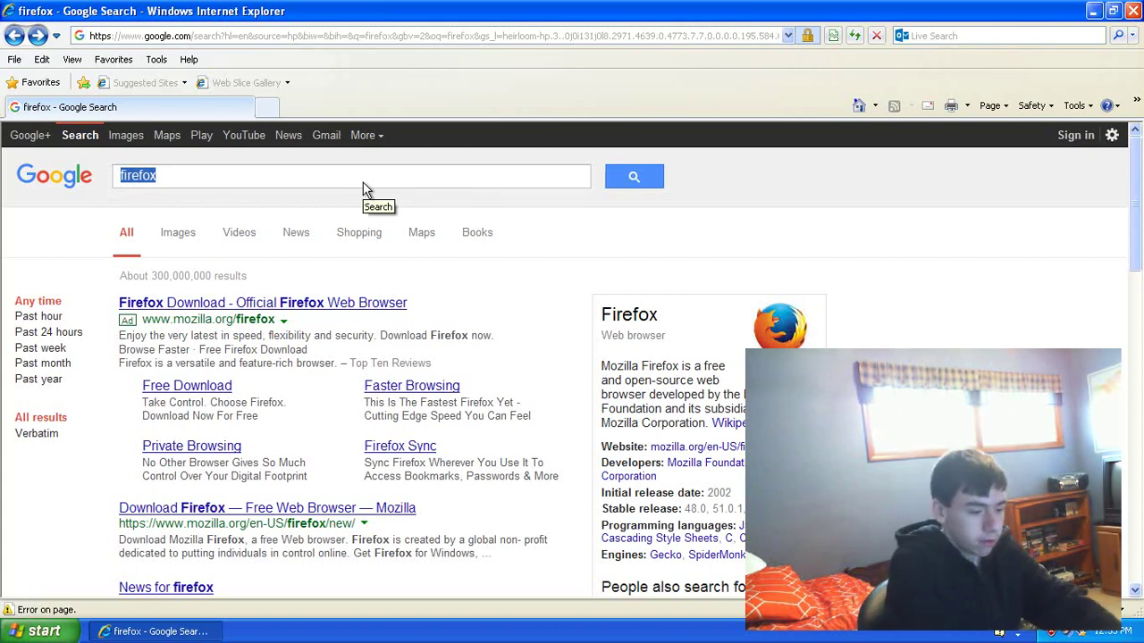
key("BackSpace")
type("oldv")
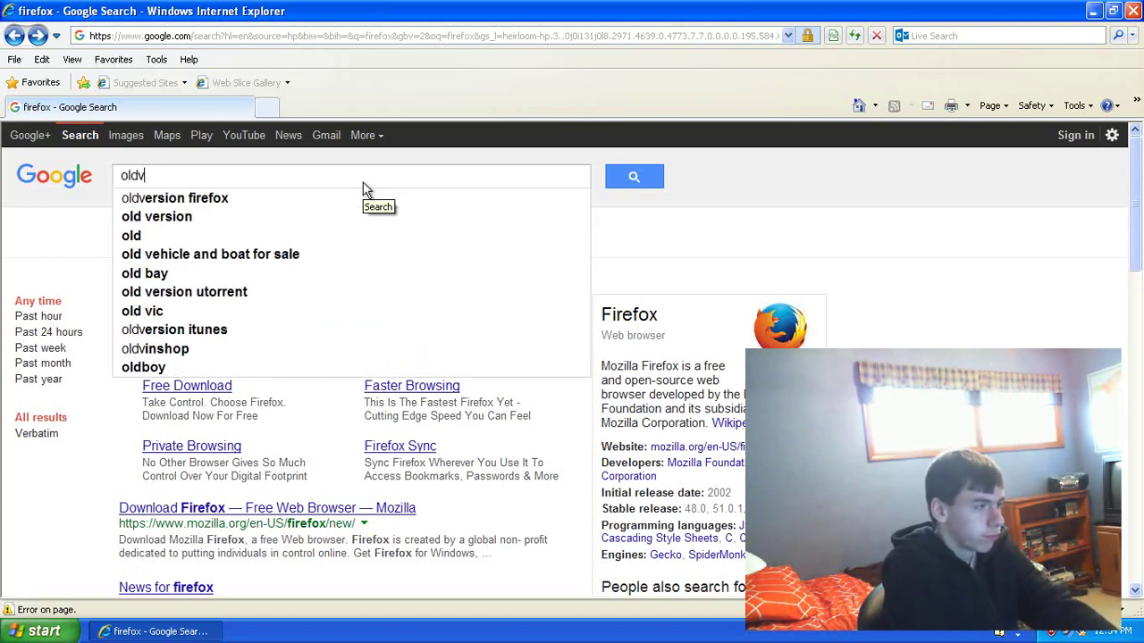
type("ersio")
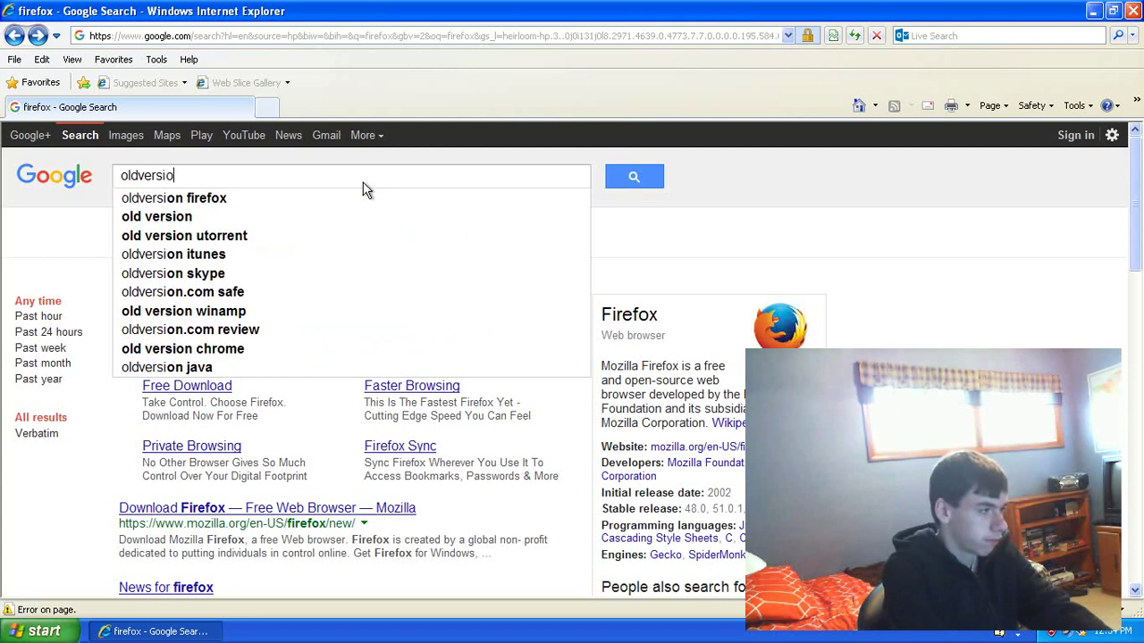
type("n")
key("Return")
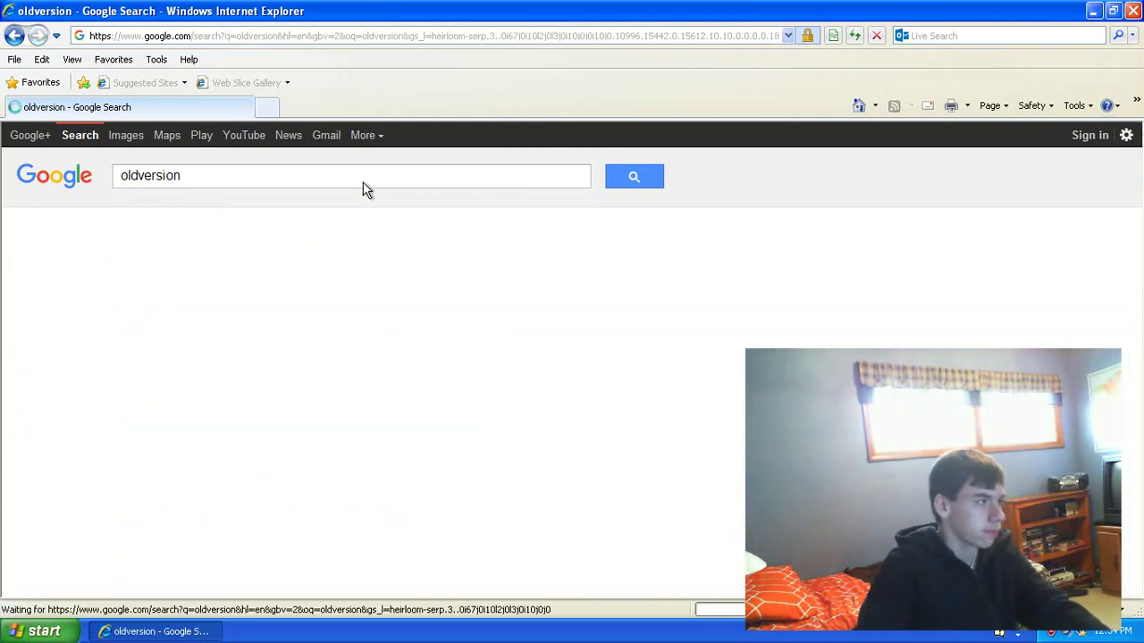
left_click(149, 305)
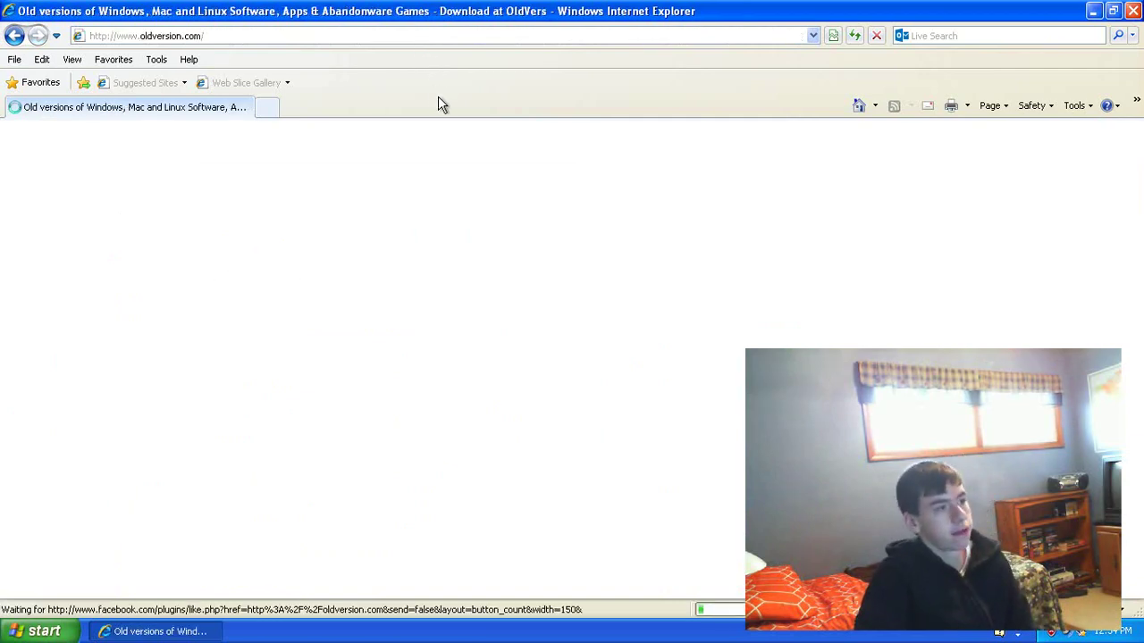
Step: Open OldVersion.com's Mozilla Firefox page and dismiss the repeated Operation aborted errors
scroll(465, 299, "down", 3)
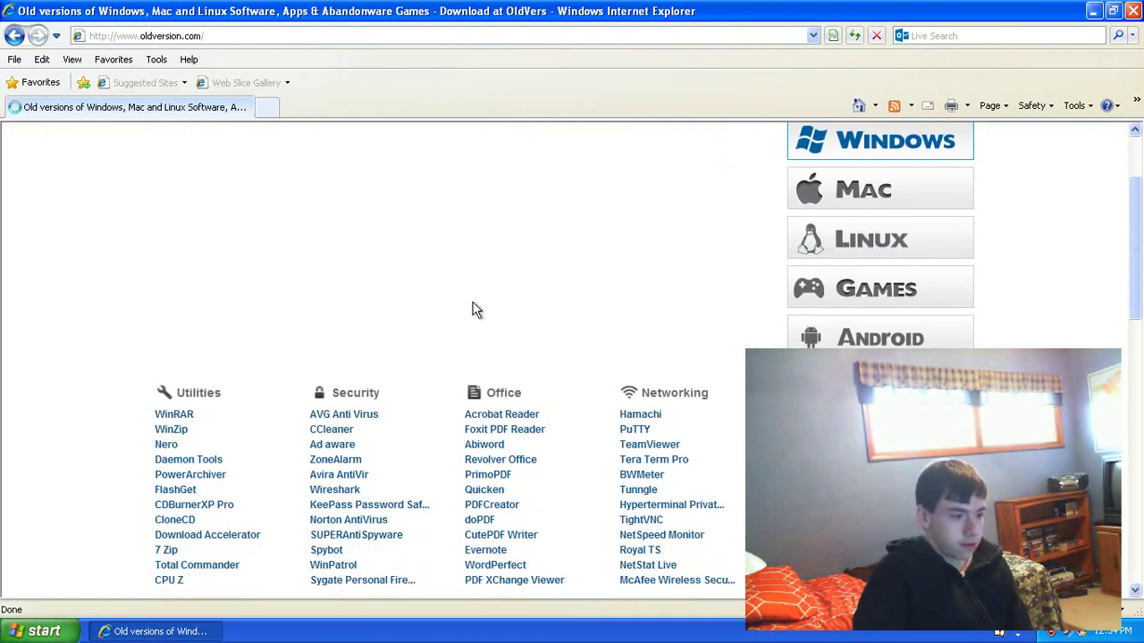
scroll(433, 305, "down", 5)
scroll(429, 304, "down", 3)
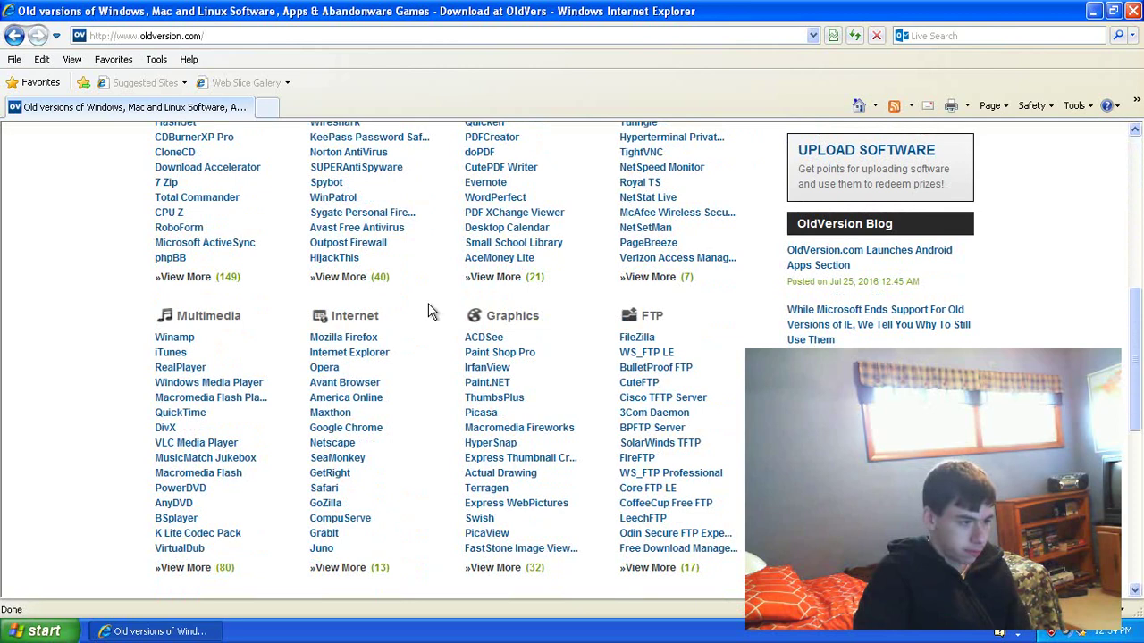
scroll(428, 303, "down", 2)
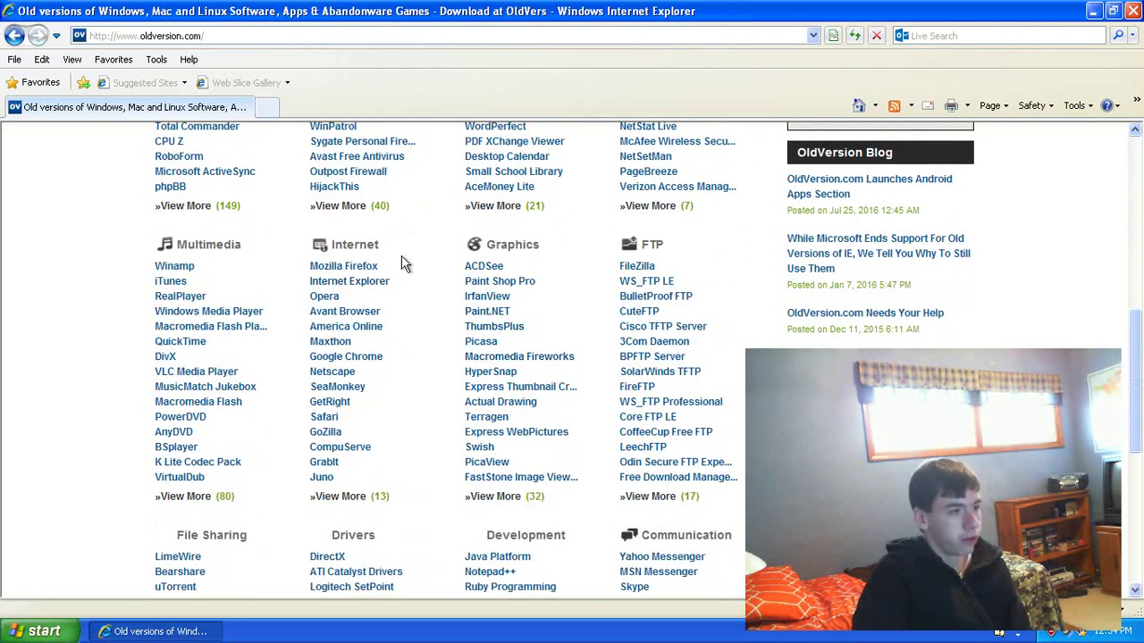
left_click(363, 270)
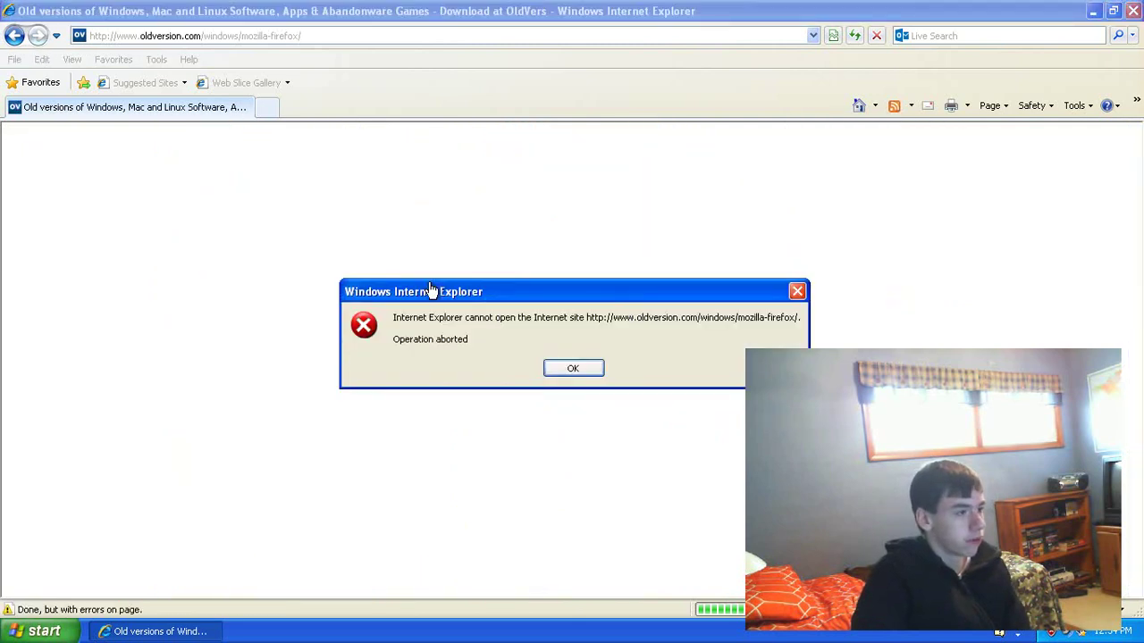
left_click(570, 374)
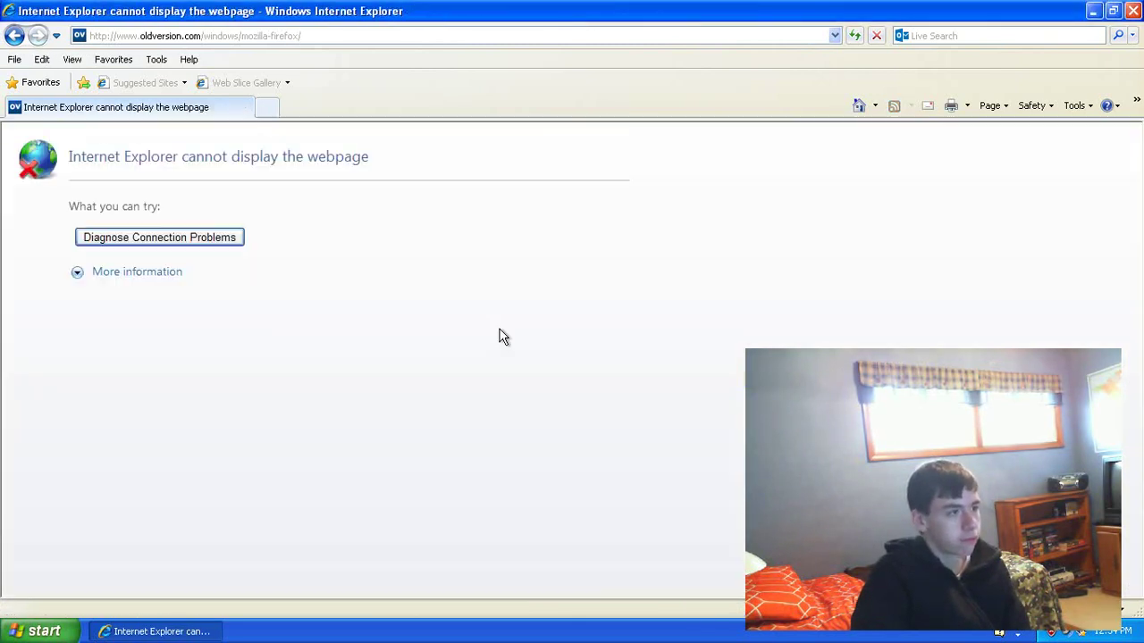
left_click(14, 35)
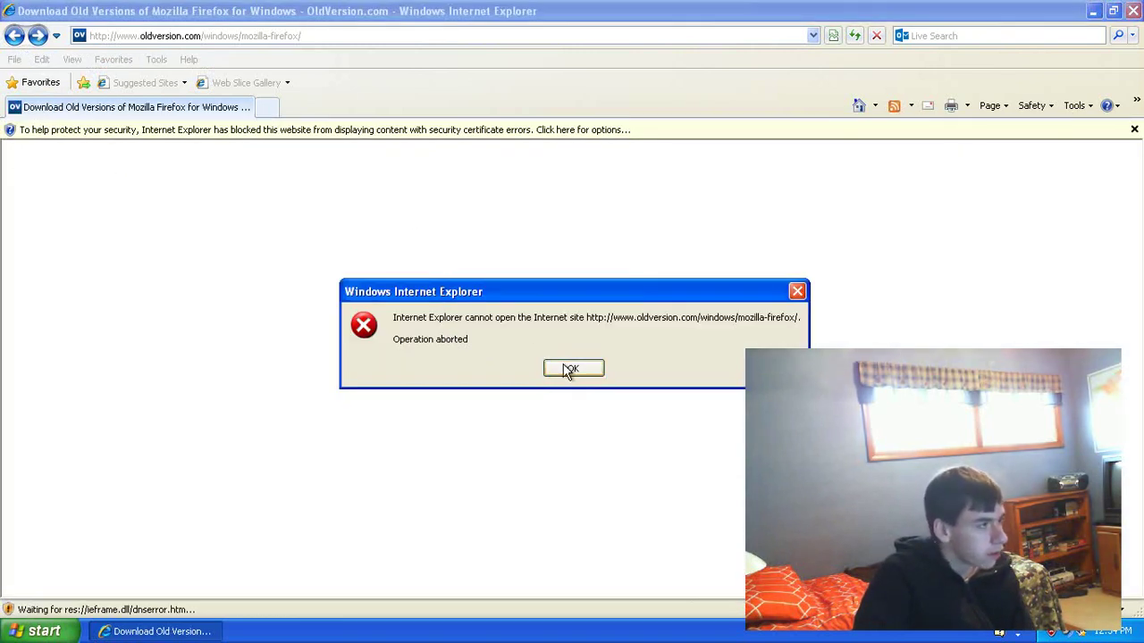
left_click_drag(540, 294, 400, 285)
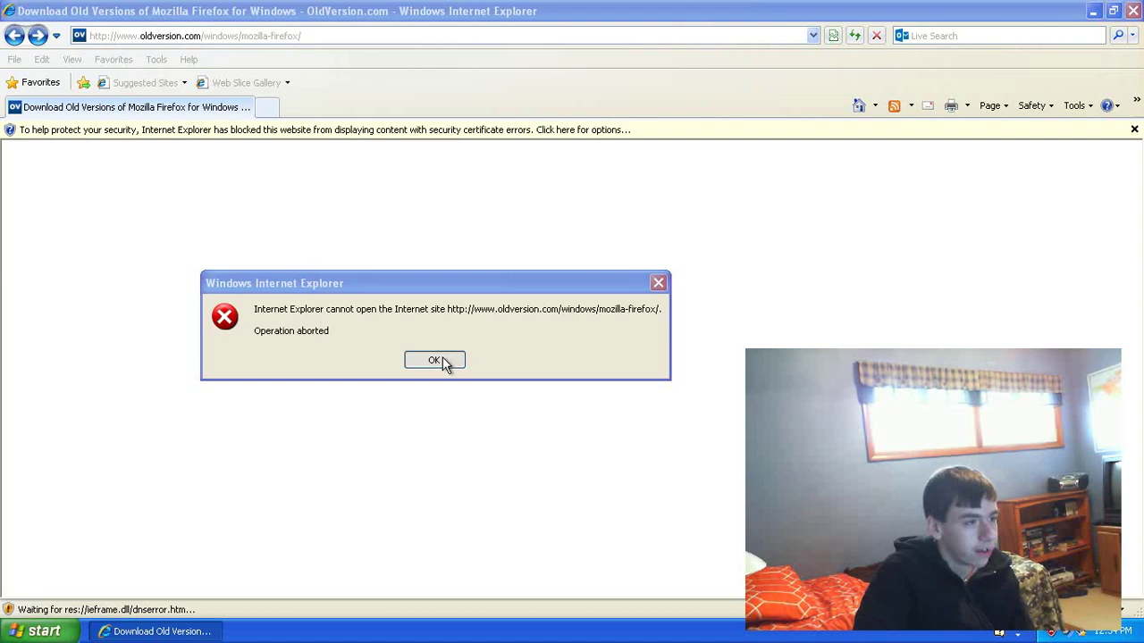
left_click(438, 361)
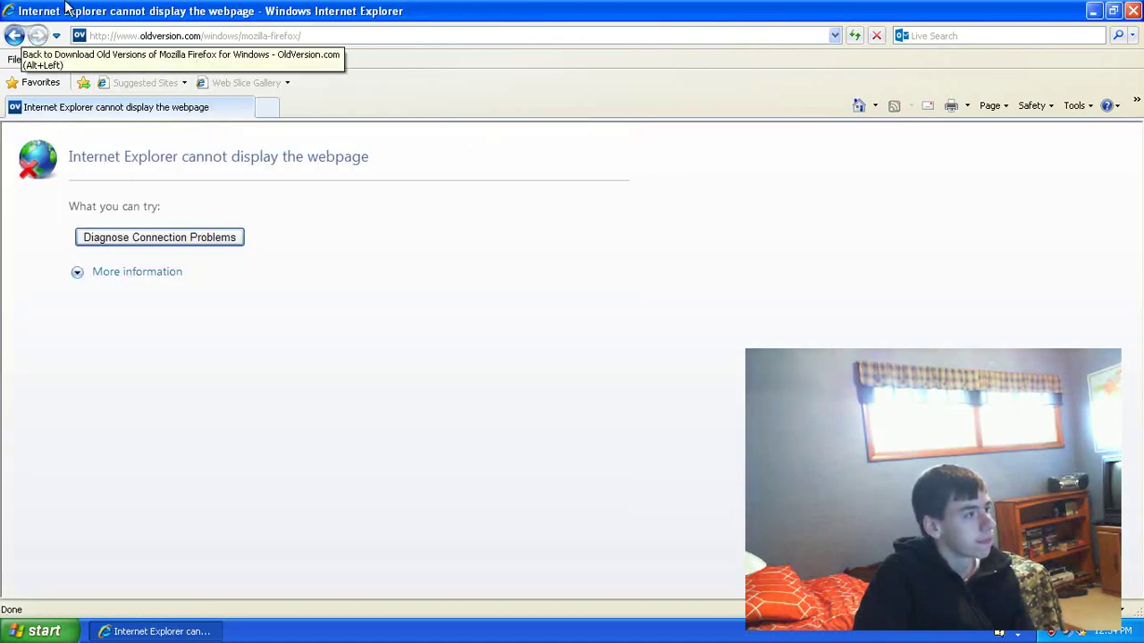
Step: Restore the browser window, retry going back, dismiss the error, and close Internet Explorer
left_click(1114, 10)
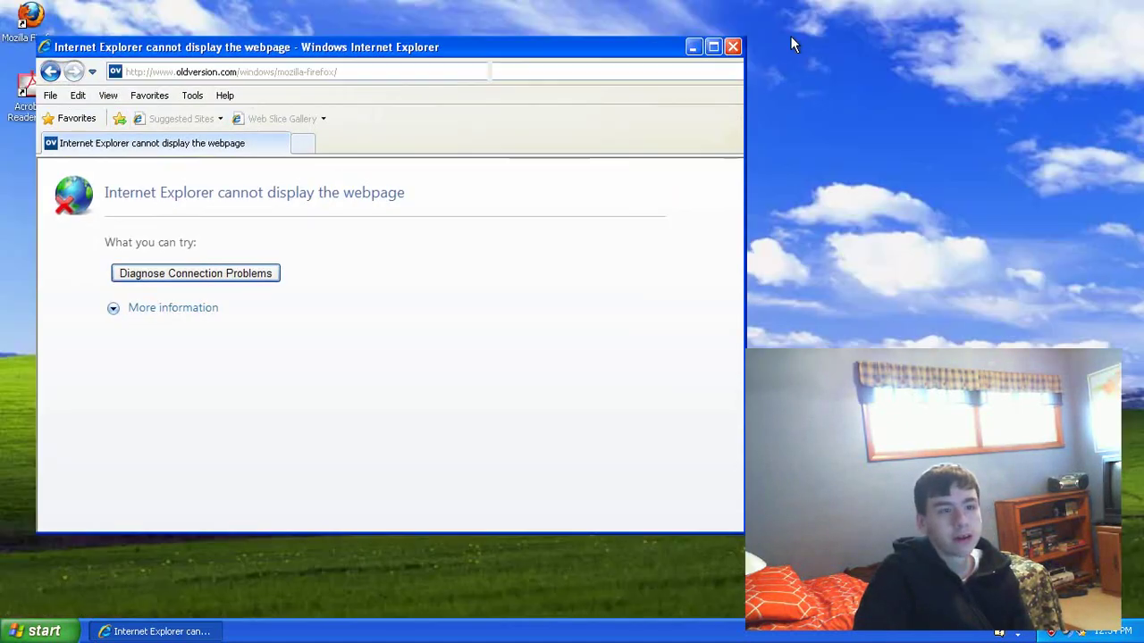
left_click_drag(602, 53, 679, 85)
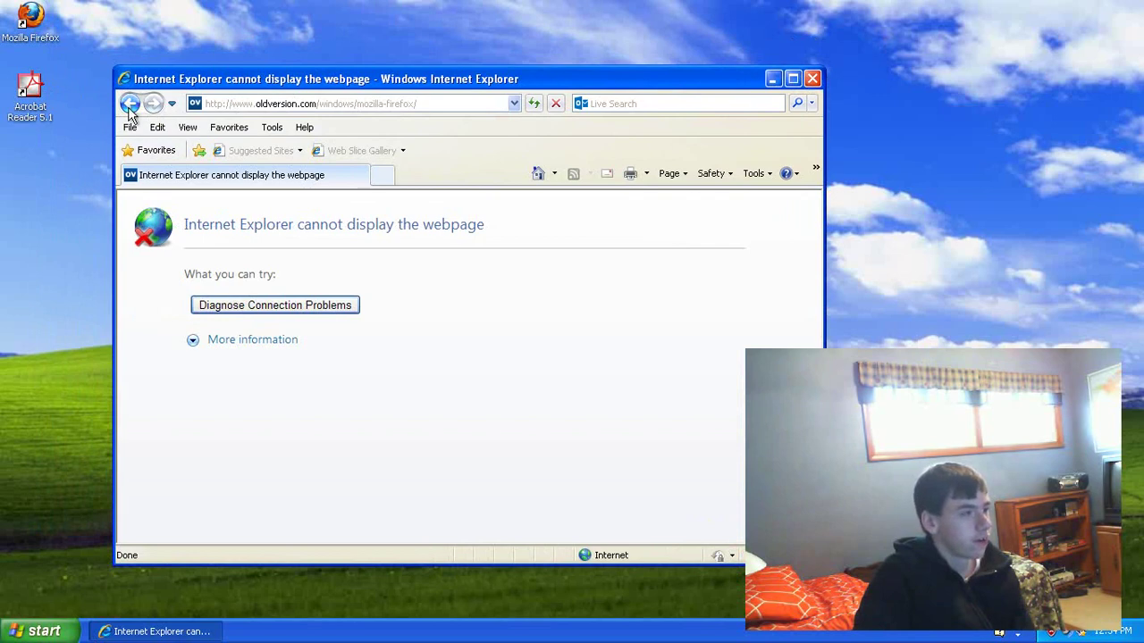
left_click(130, 105)
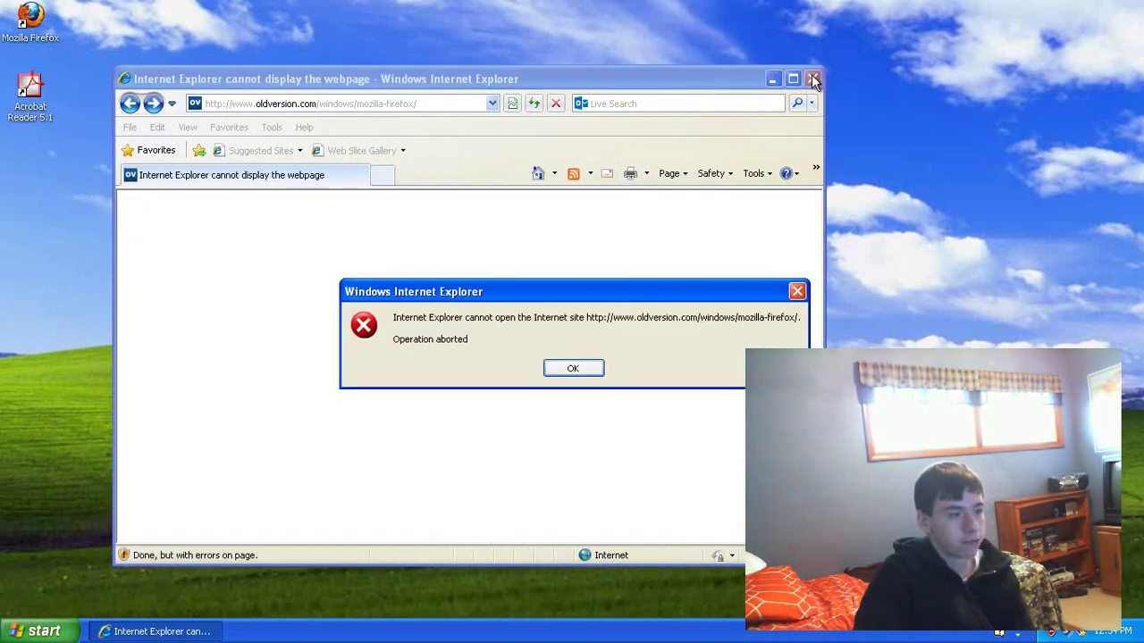
left_click(573, 368)
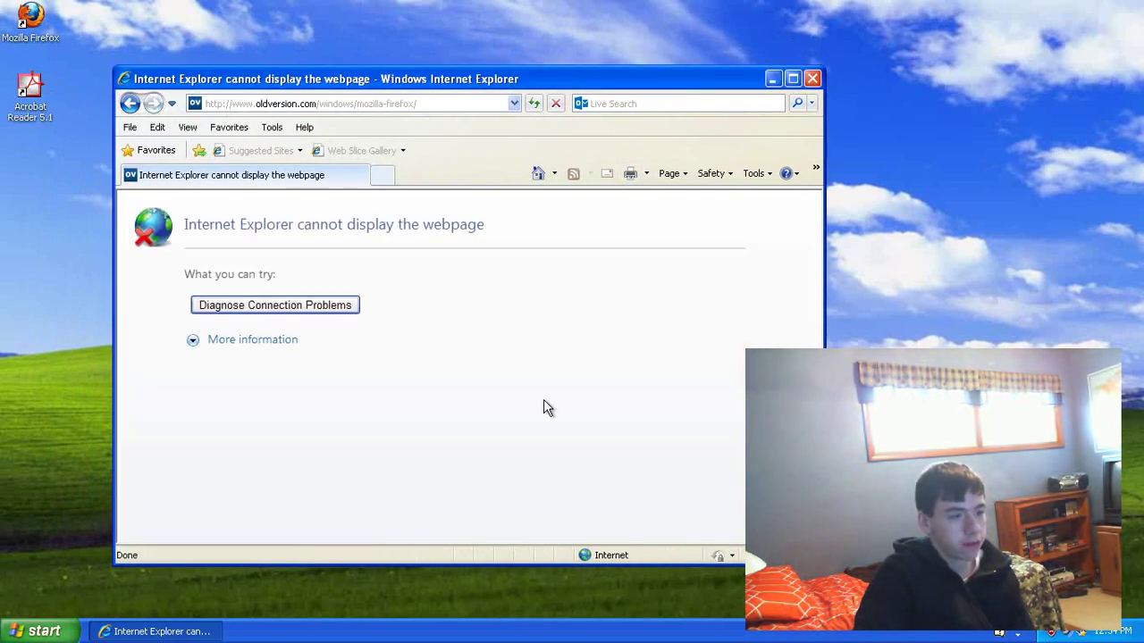
left_click(812, 79)
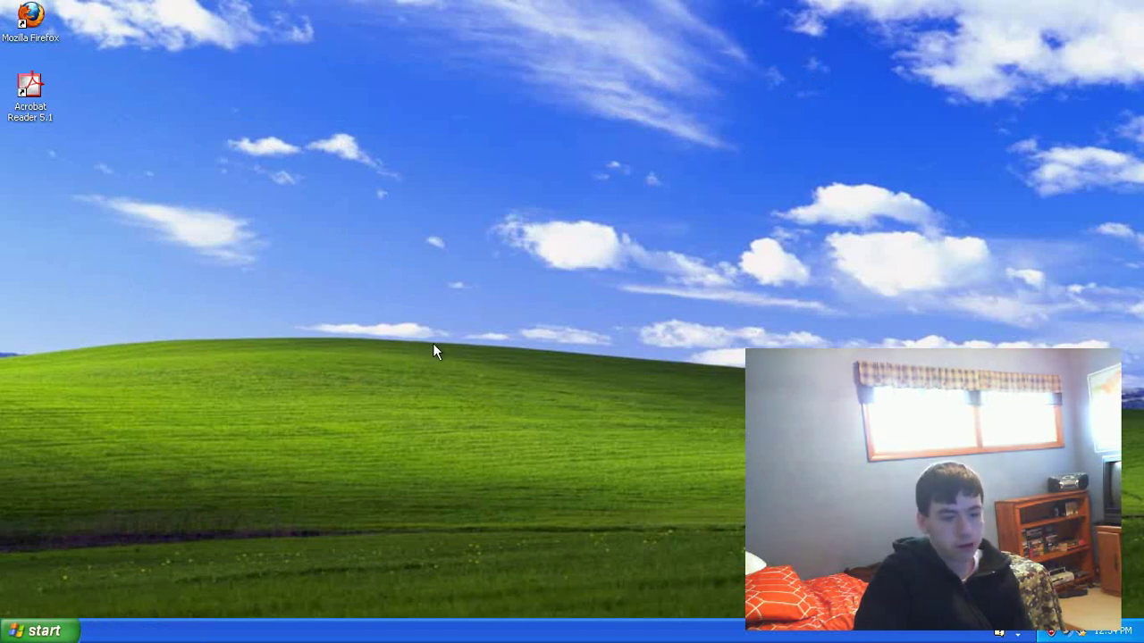
Step: Launch Firefox from the desktop, close the plugin-check tab, and search DuckDuckGo for openoffice
double_click(32, 27)
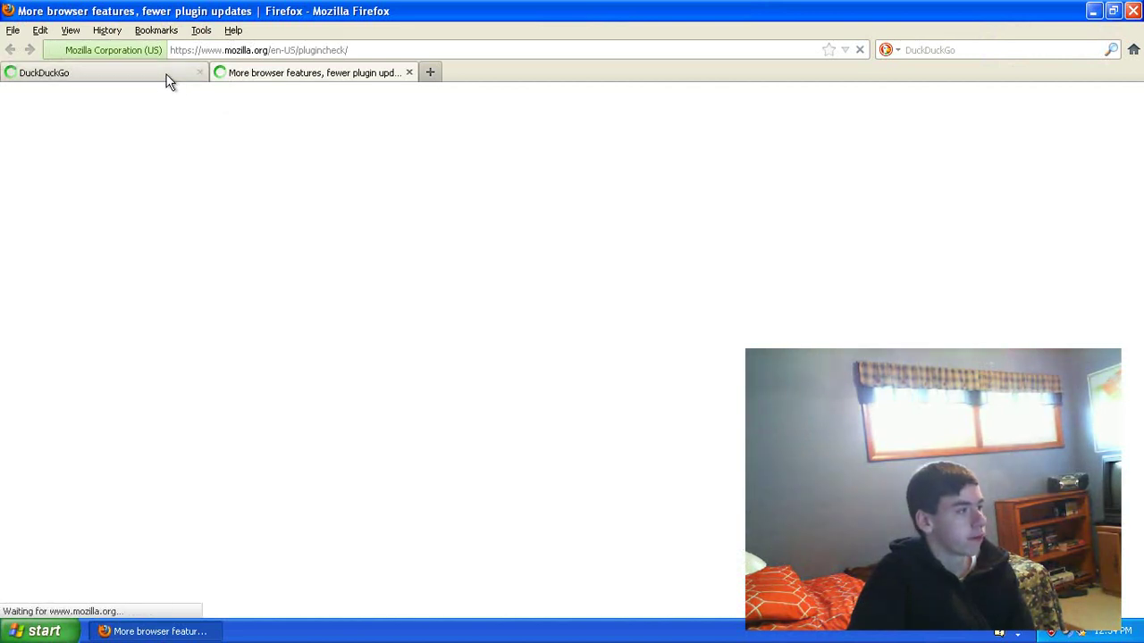
left_click(409, 73)
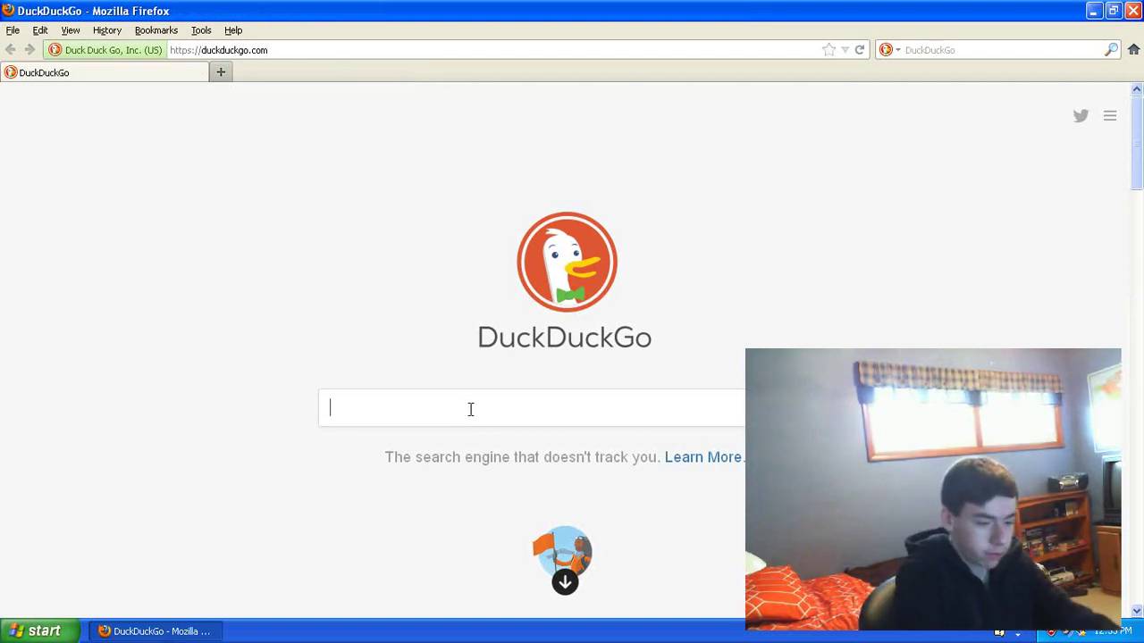
type("ope")
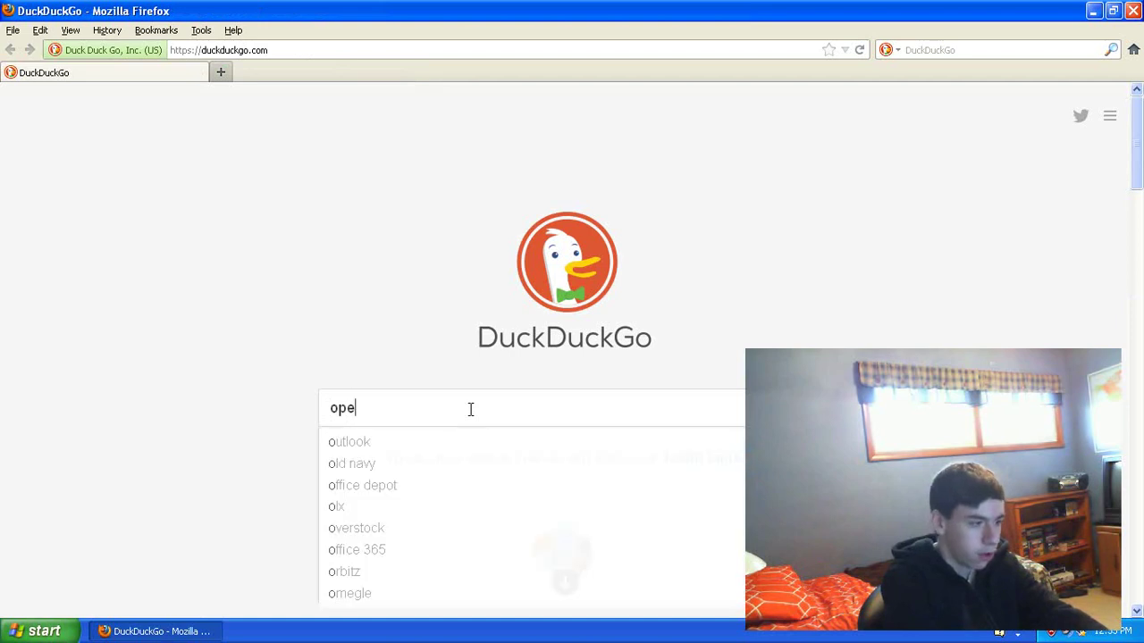
type("mnnoffice")
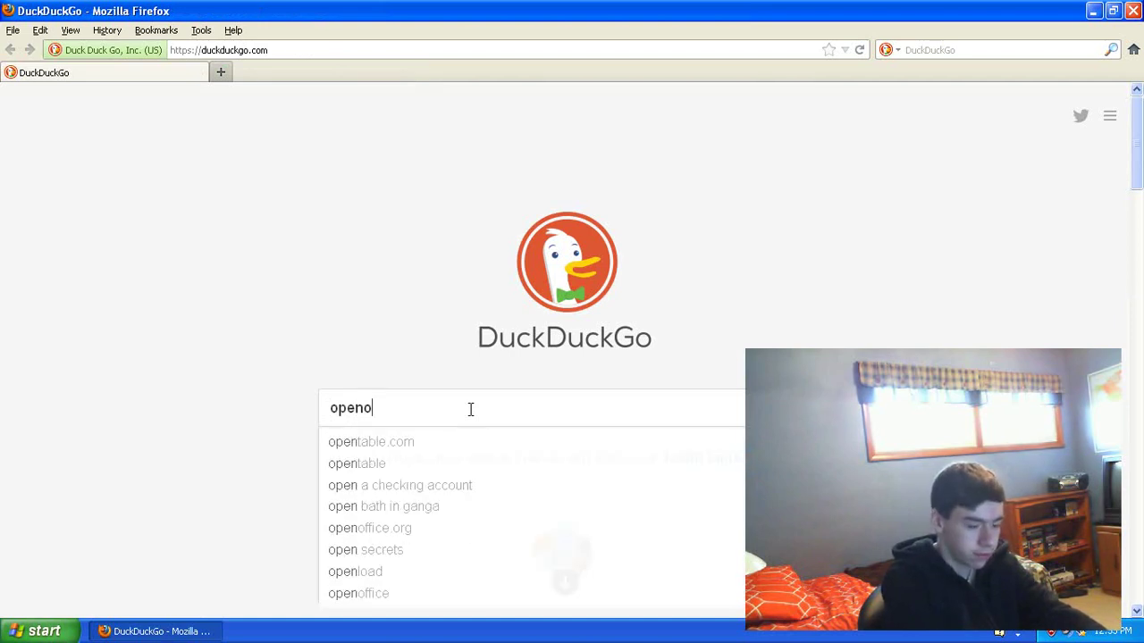
key("Return")
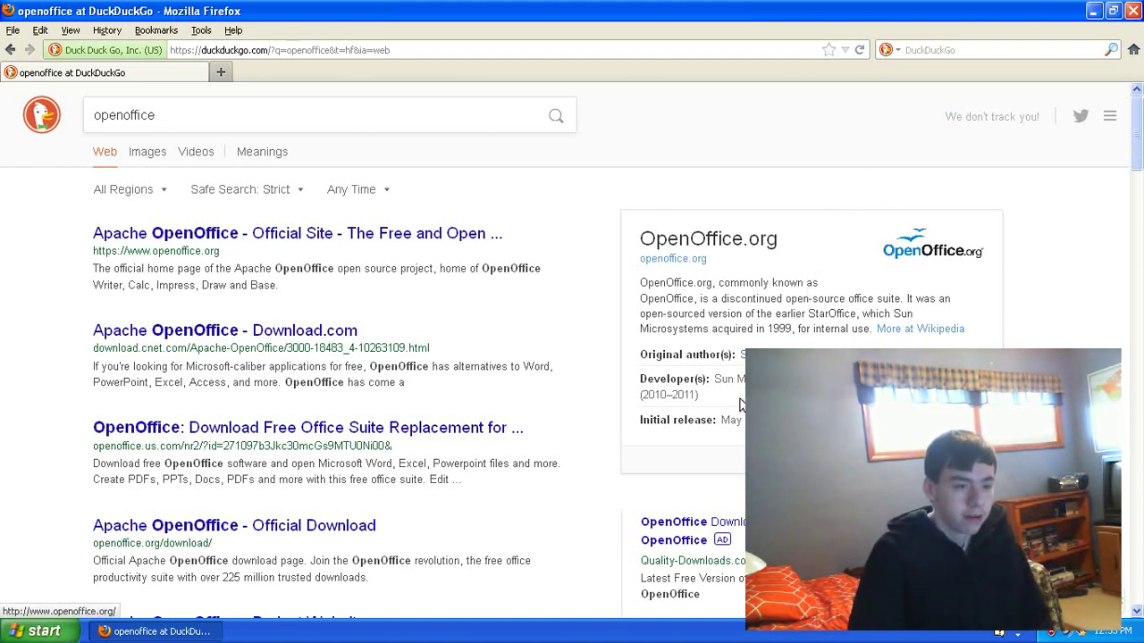
Step: Back out of the Download.com result and open the Apache OpenOffice official site at openoffice.org
left_click_drag(714, 379, 786, 379)
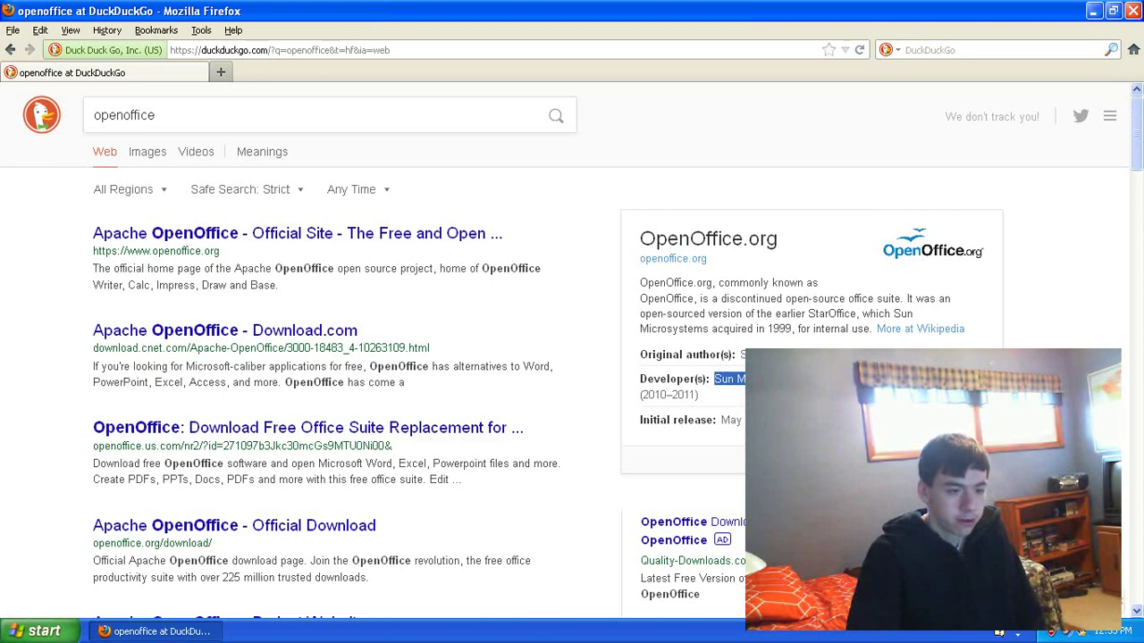
left_click(562, 365)
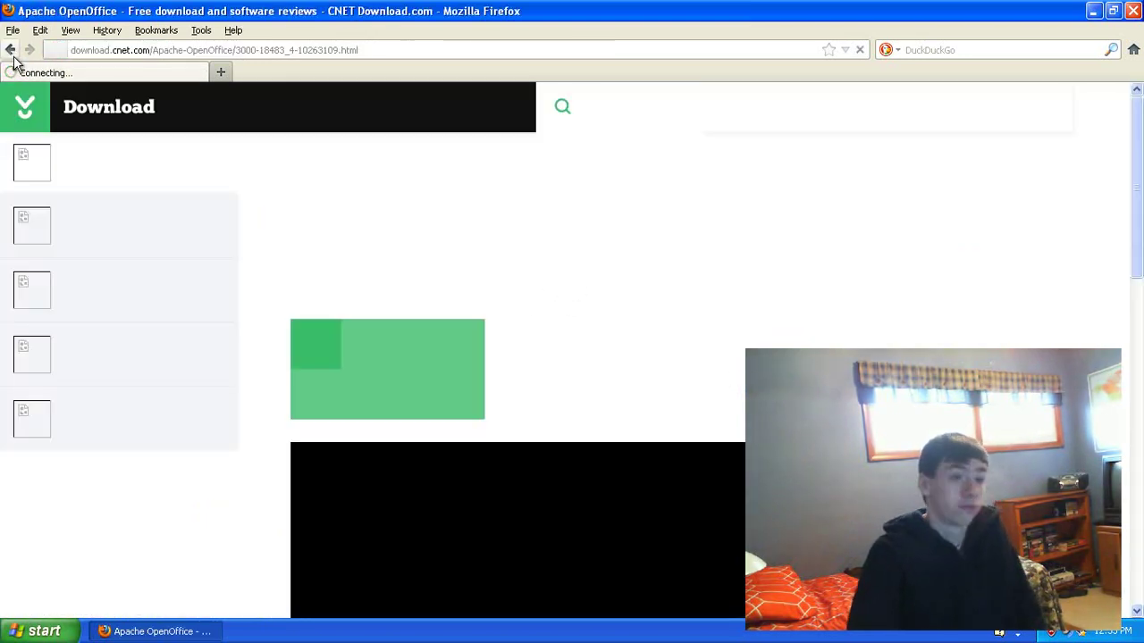
left_click(11, 52)
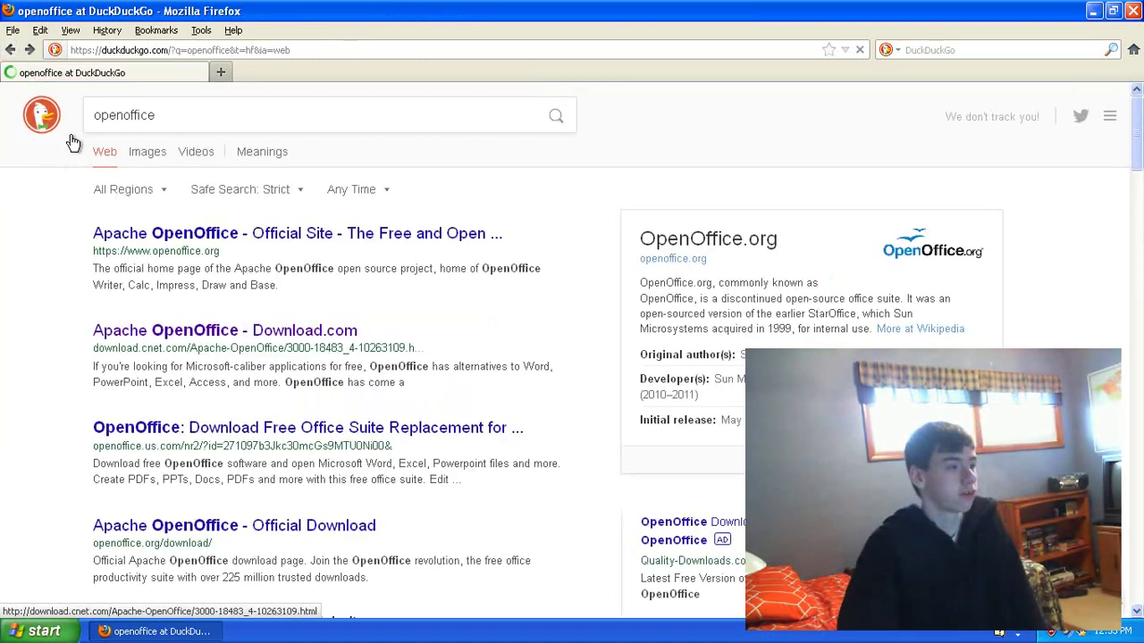
left_click(125, 234)
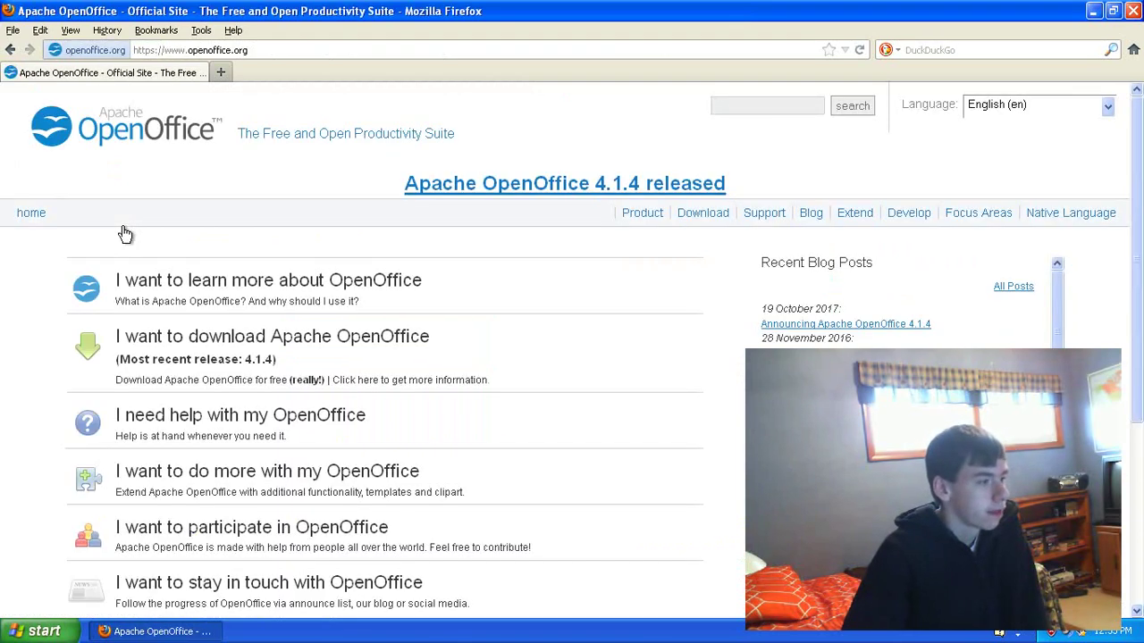
scroll(179, 268, "down", 2)
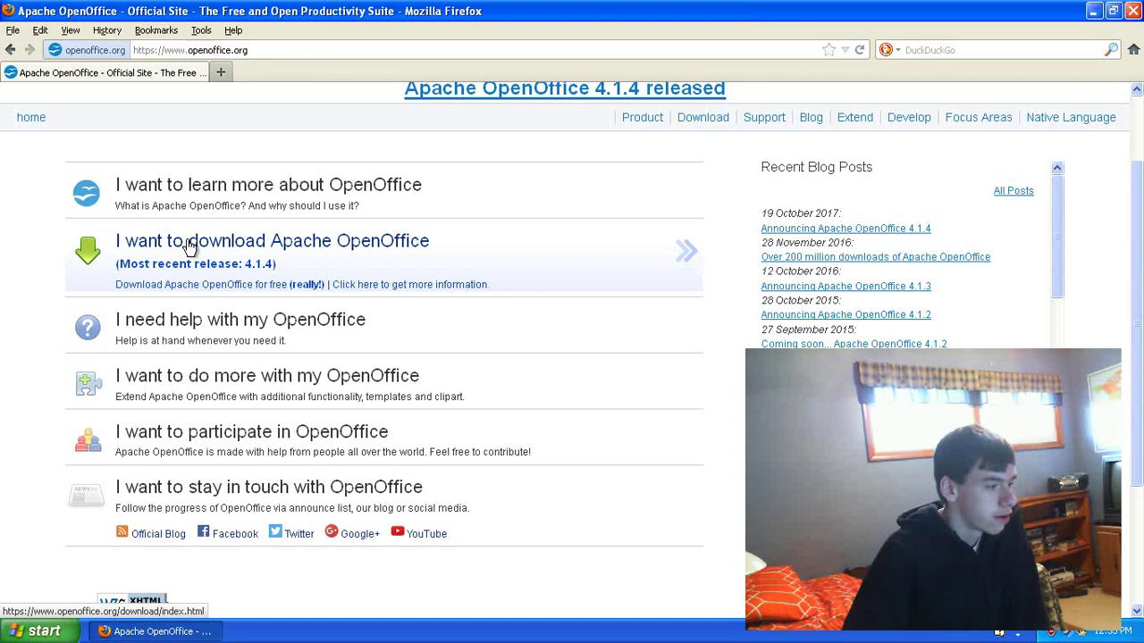
Step: Start the OpenOffice 4.1.4 full-installation download for Windows (EXE) in English [US]
left_click(189, 248)
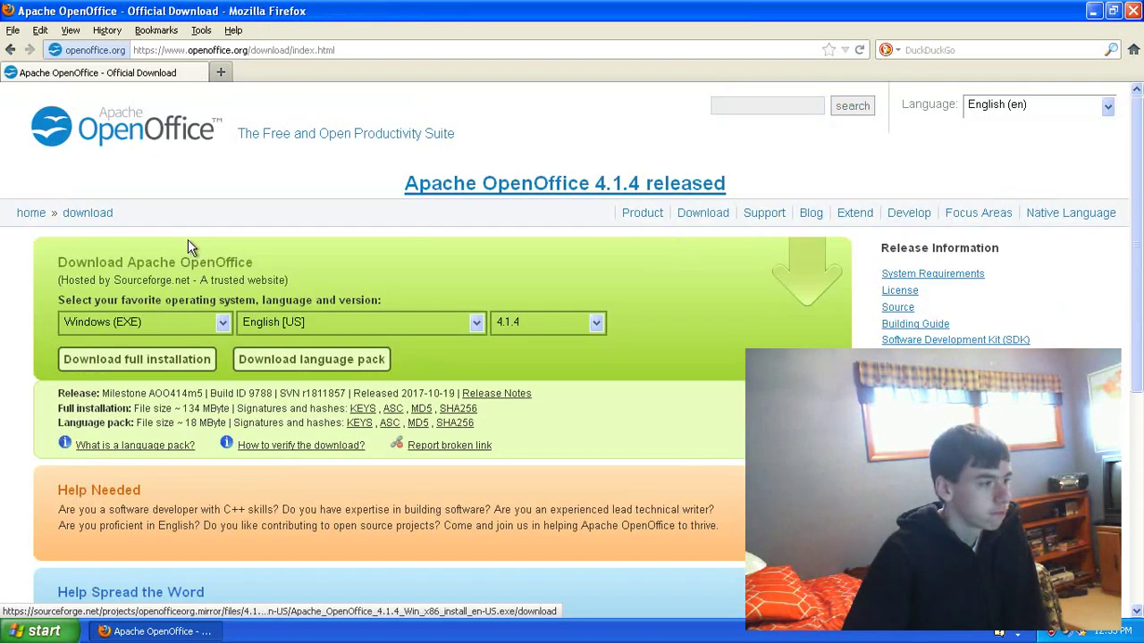
left_click(221, 324)
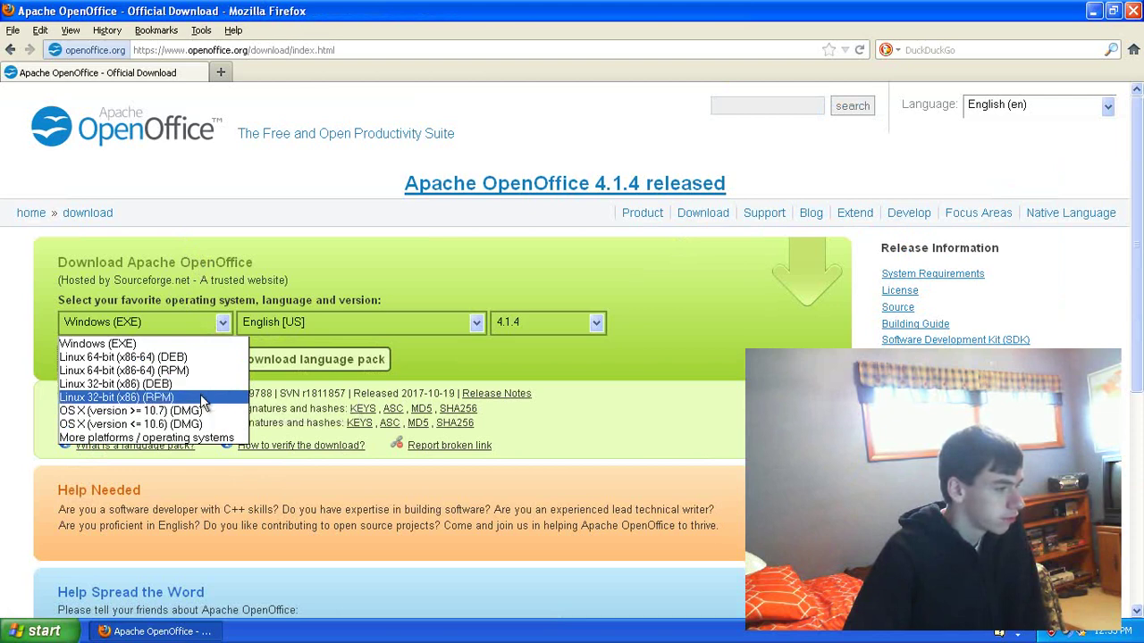
left_click(218, 323)
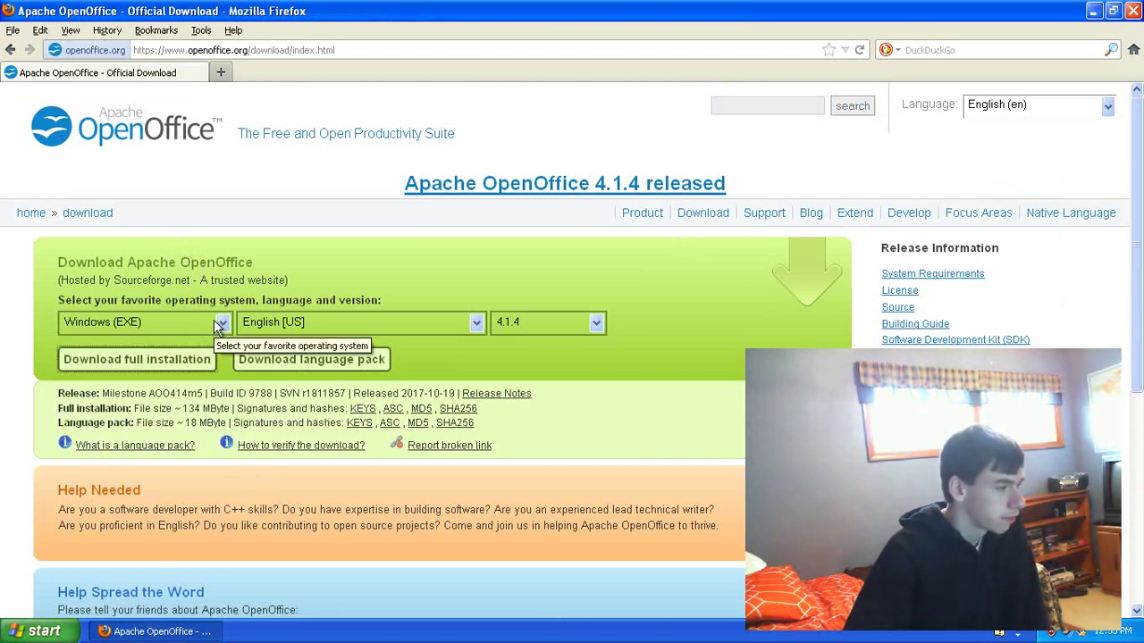
left_click(477, 323)
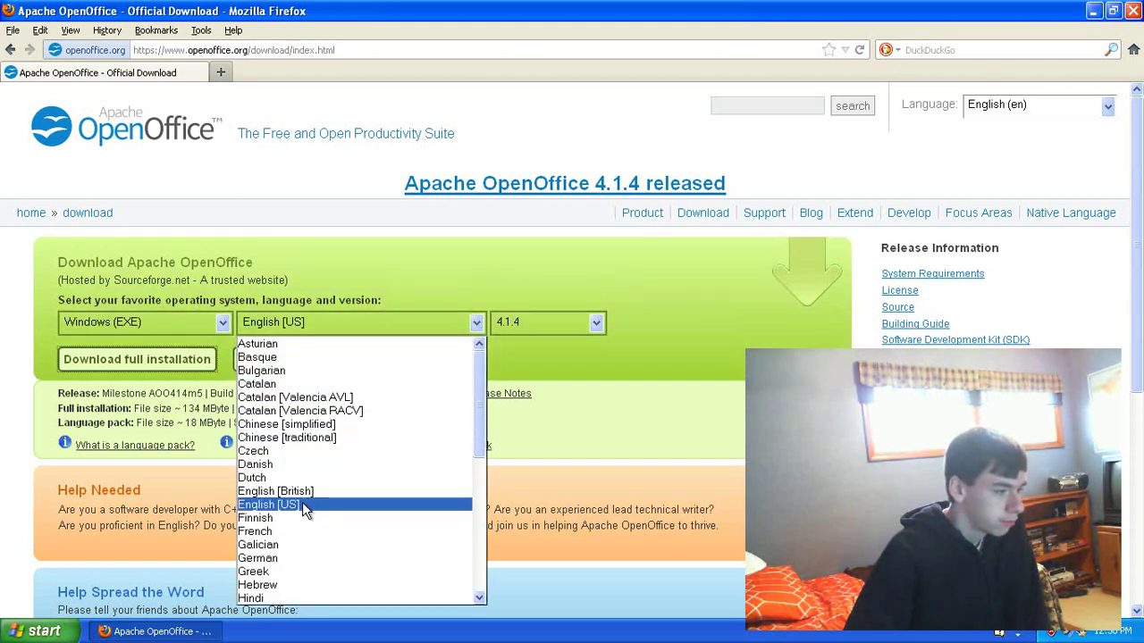
left_click(303, 506)
left_click(540, 325)
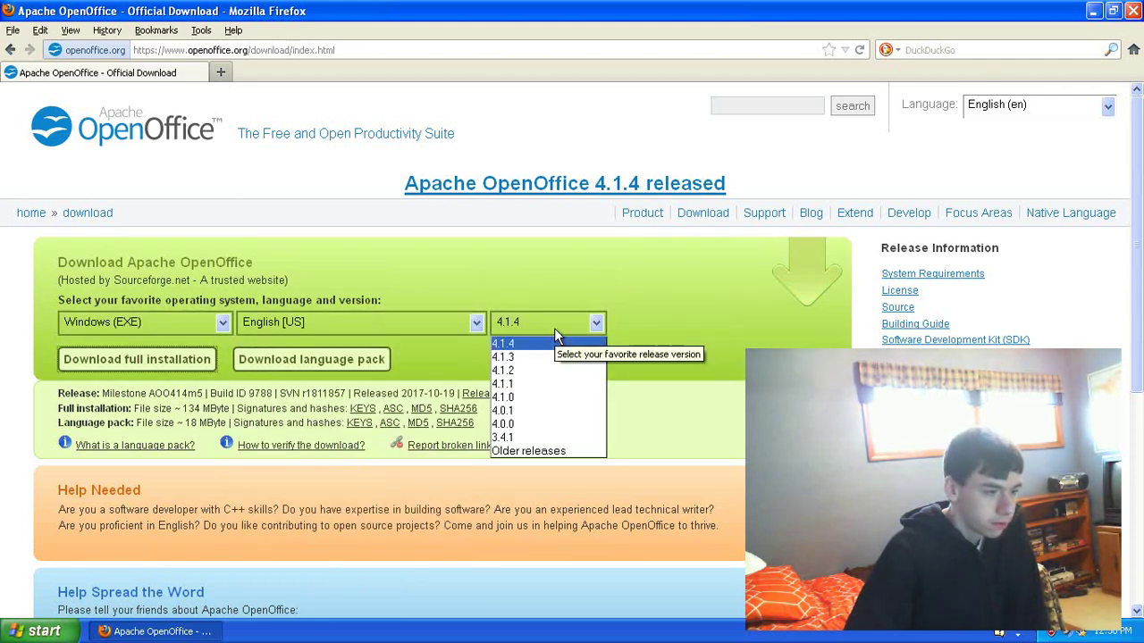
left_click(532, 344)
left_click(538, 324)
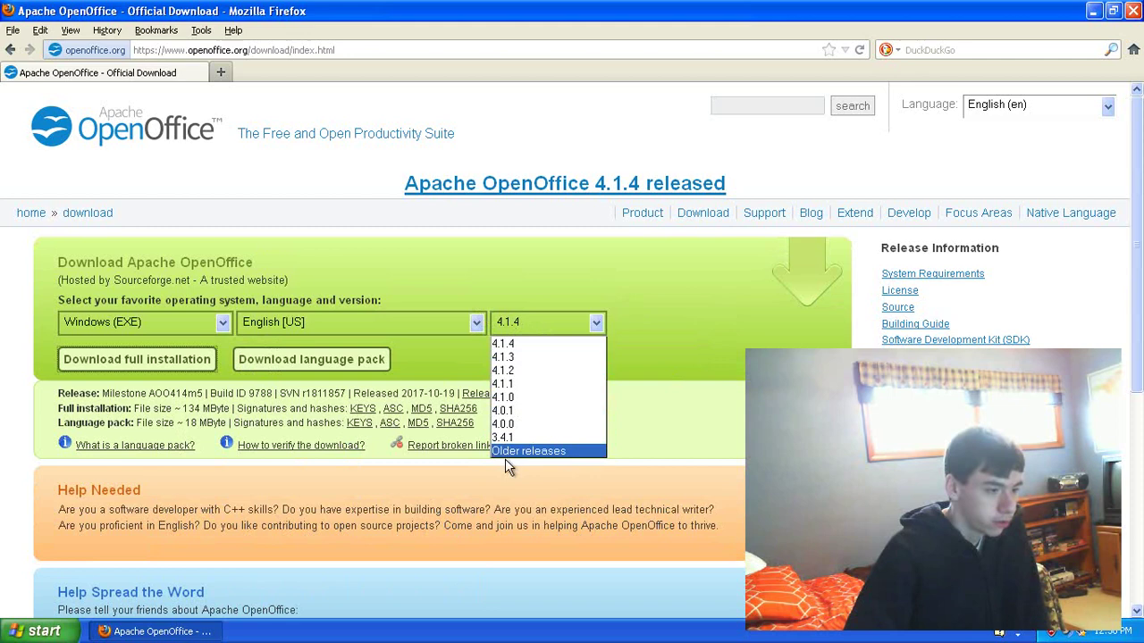
left_click(505, 345)
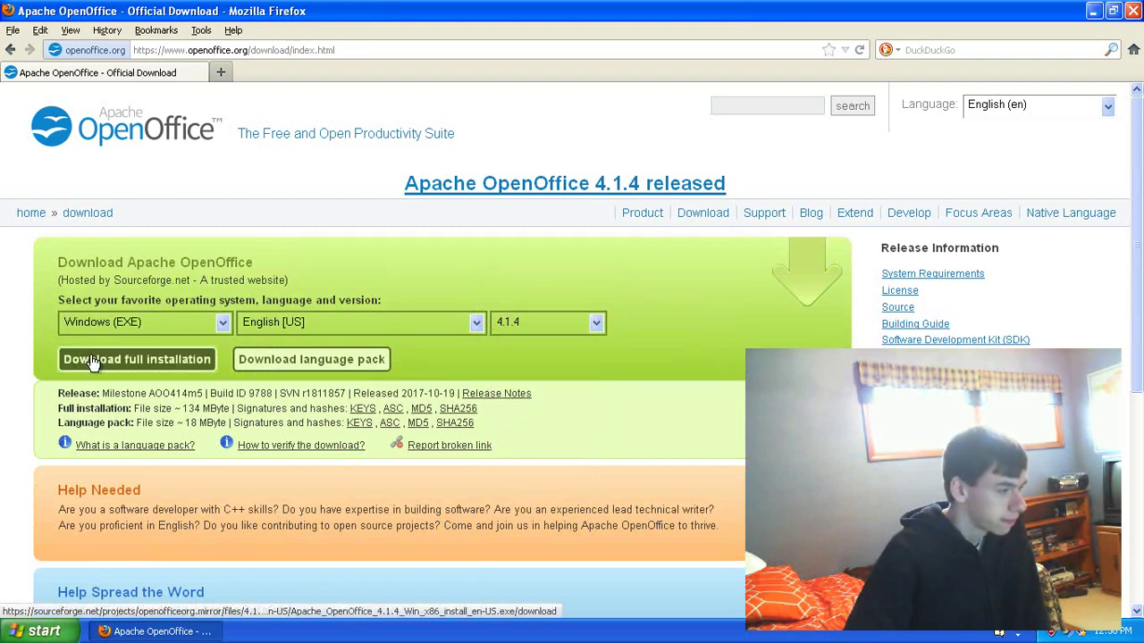
left_click(121, 359)
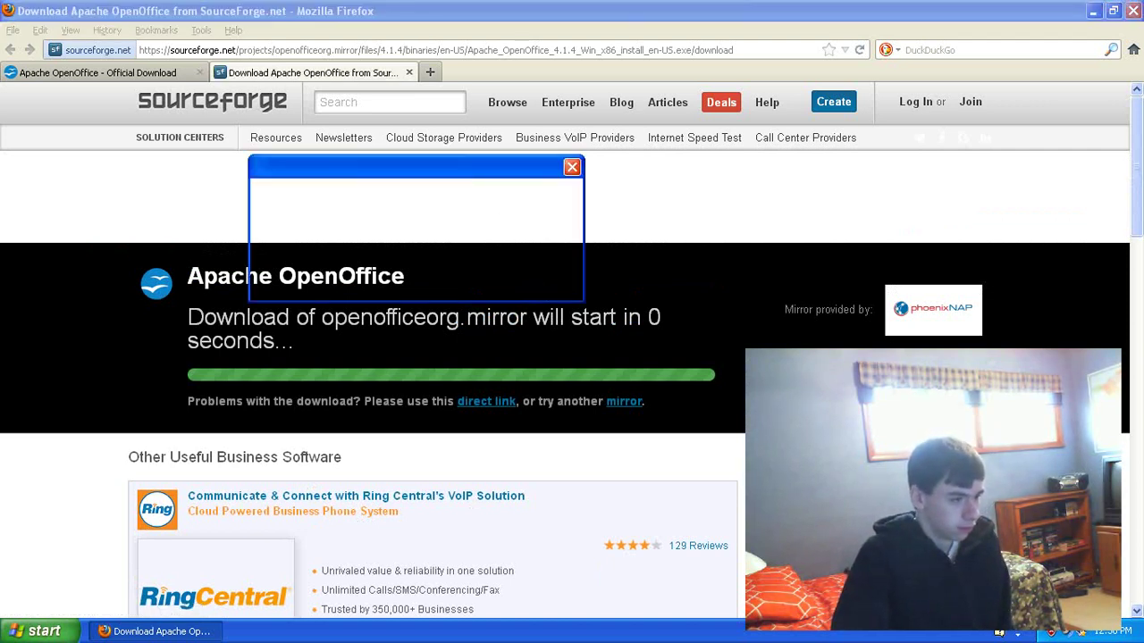
Step: Save the OpenOffice installer to disk, close the extra tab and check download progress
left_click(473, 282)
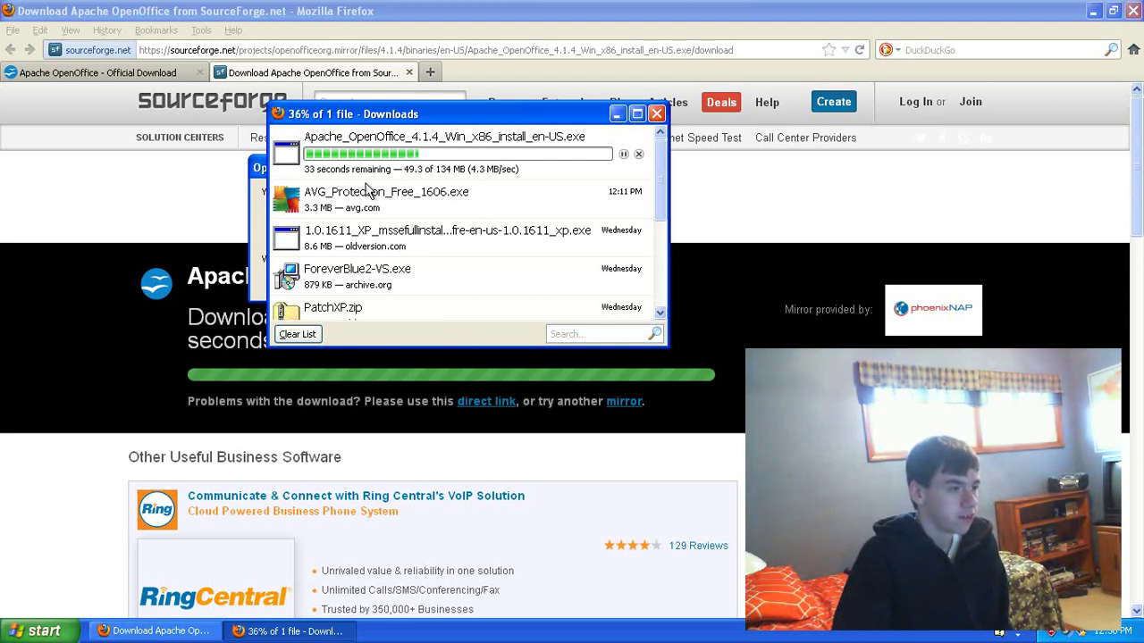
left_click(328, 71)
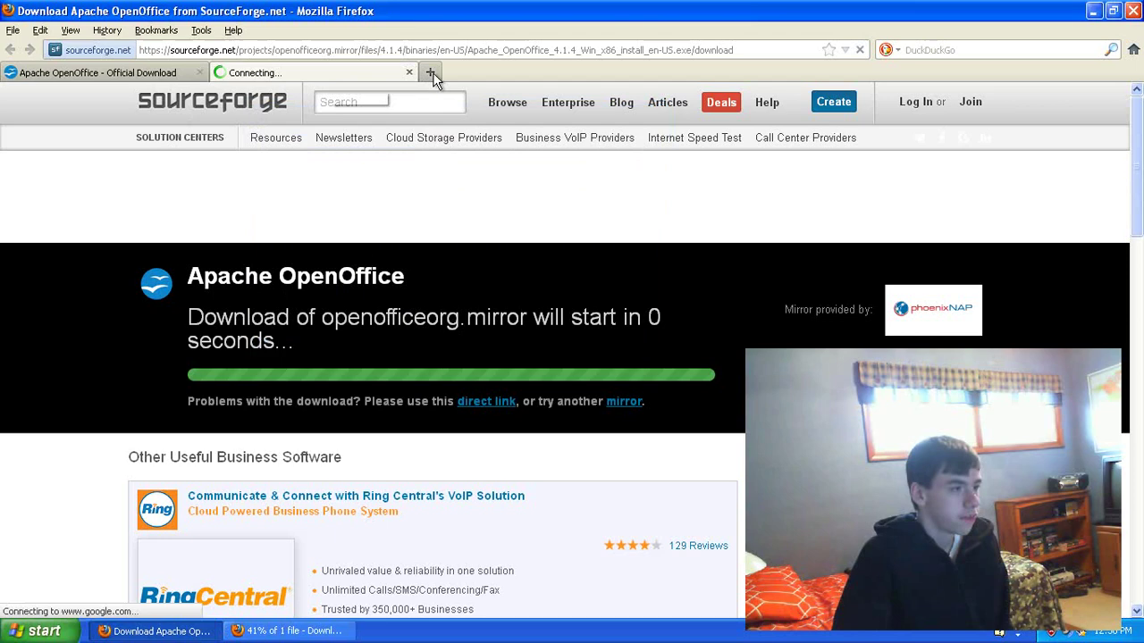
left_click(410, 73)
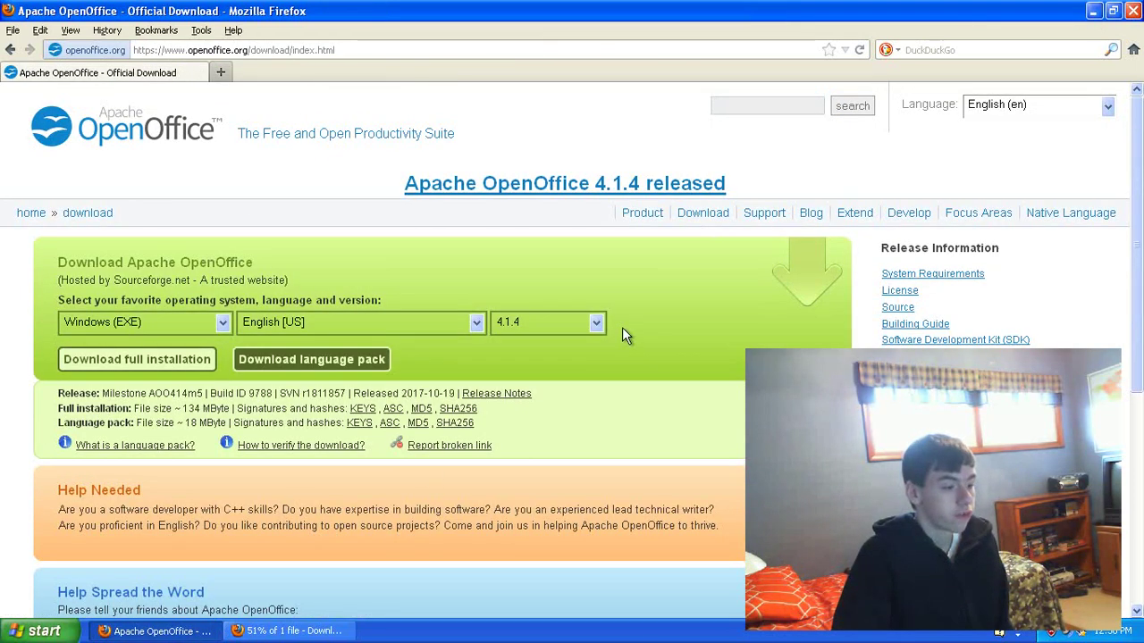
left_click(288, 631)
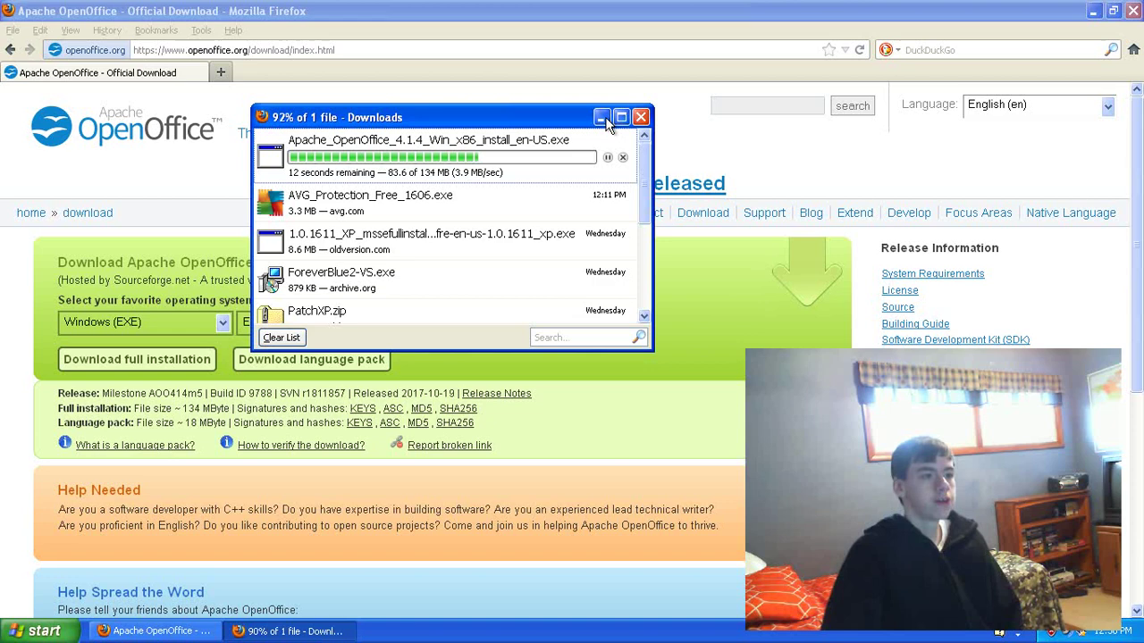
left_click(602, 119)
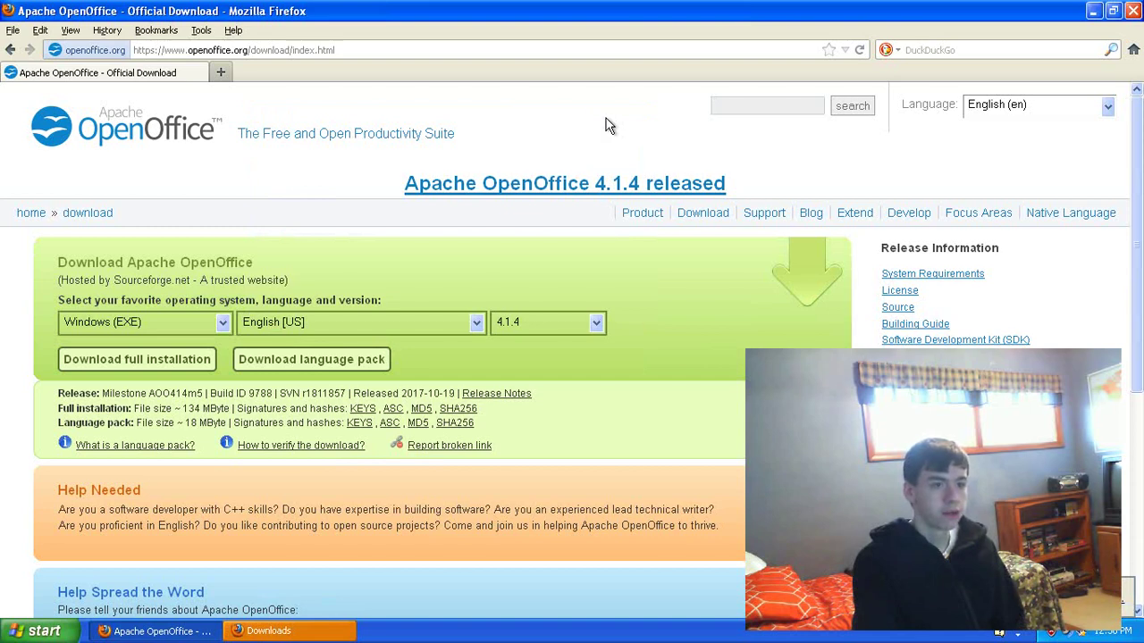
Step: Run the downloaded Apache_OpenOffice_4.1.4_Win_x86_install_en-US.exe, accepting the security warning
left_click(267, 631)
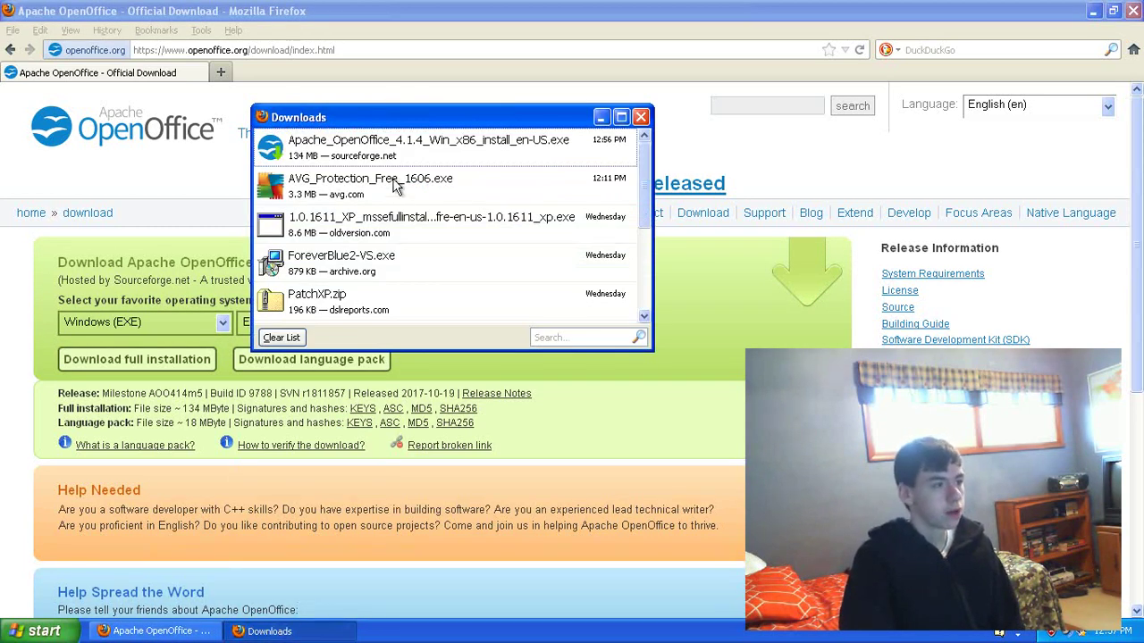
left_click_drag(402, 122, 407, 122)
left_click(399, 156)
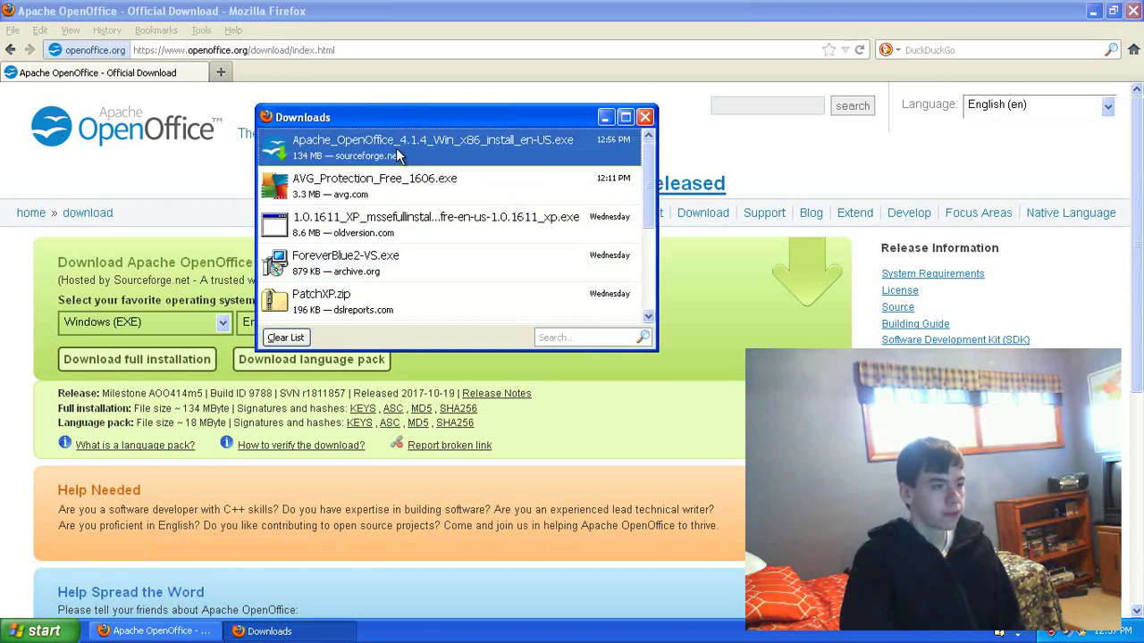
double_click(399, 156)
left_click(624, 334)
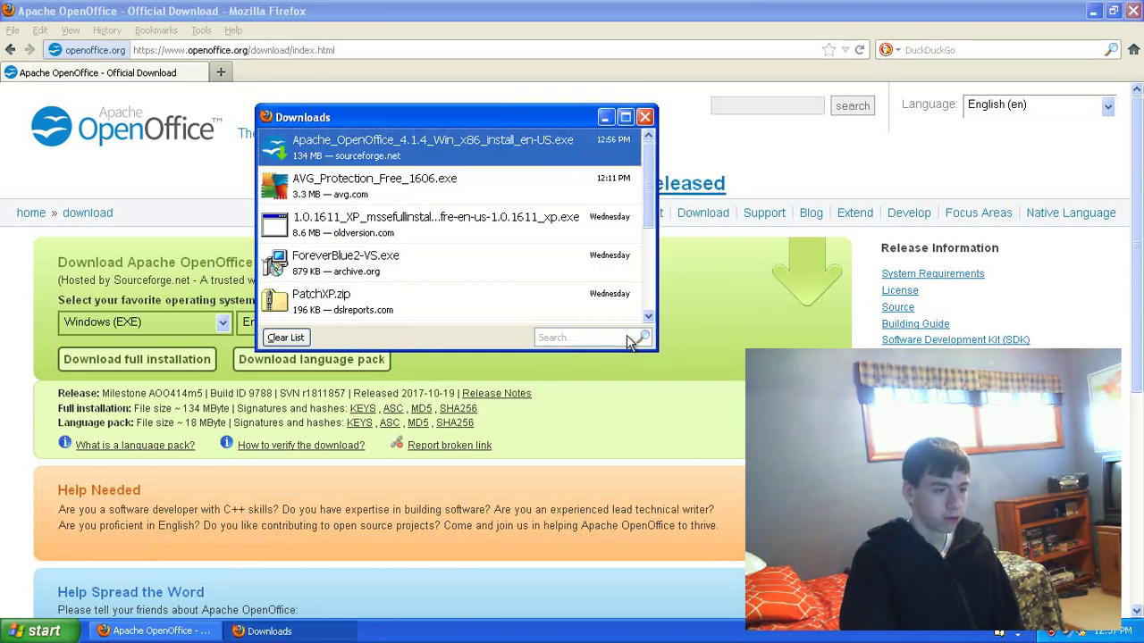
left_click(645, 118)
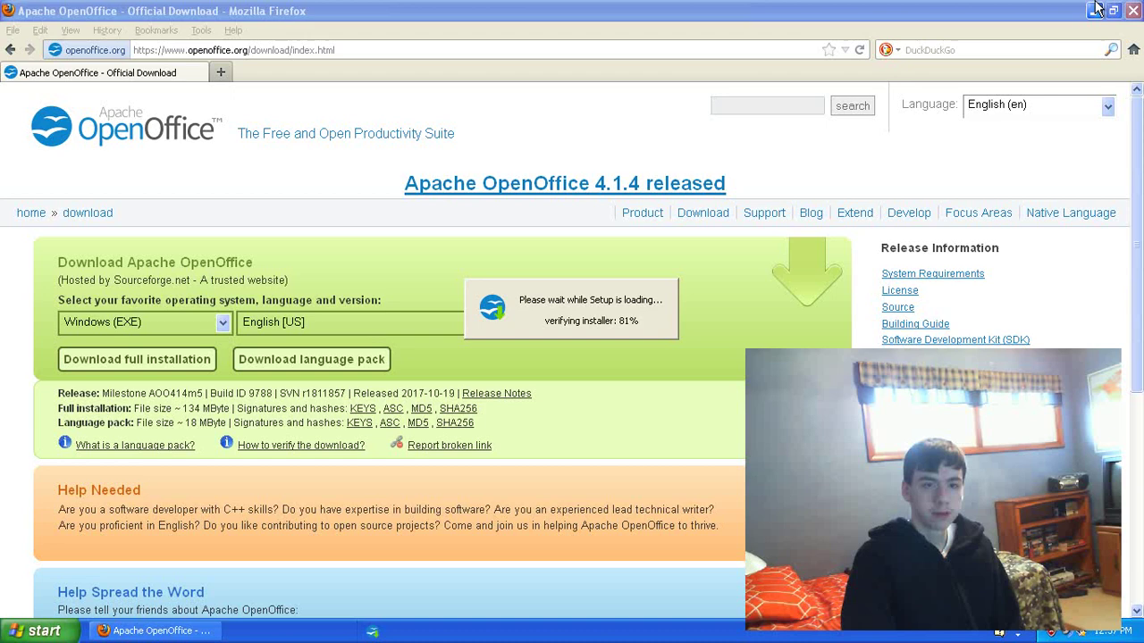
Step: Close Firefox and unpack the OpenOffice 4.1.4 installation files, showing the extraction details
left_click(1132, 10)
left_click_drag(493, 156, 486, 139)
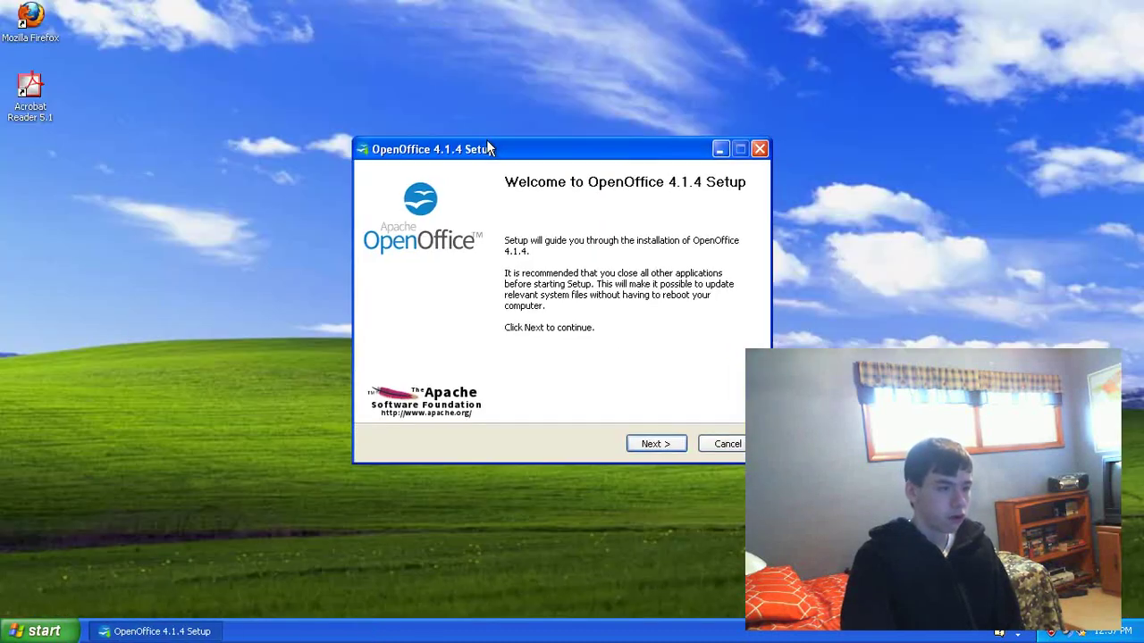
left_click(654, 440)
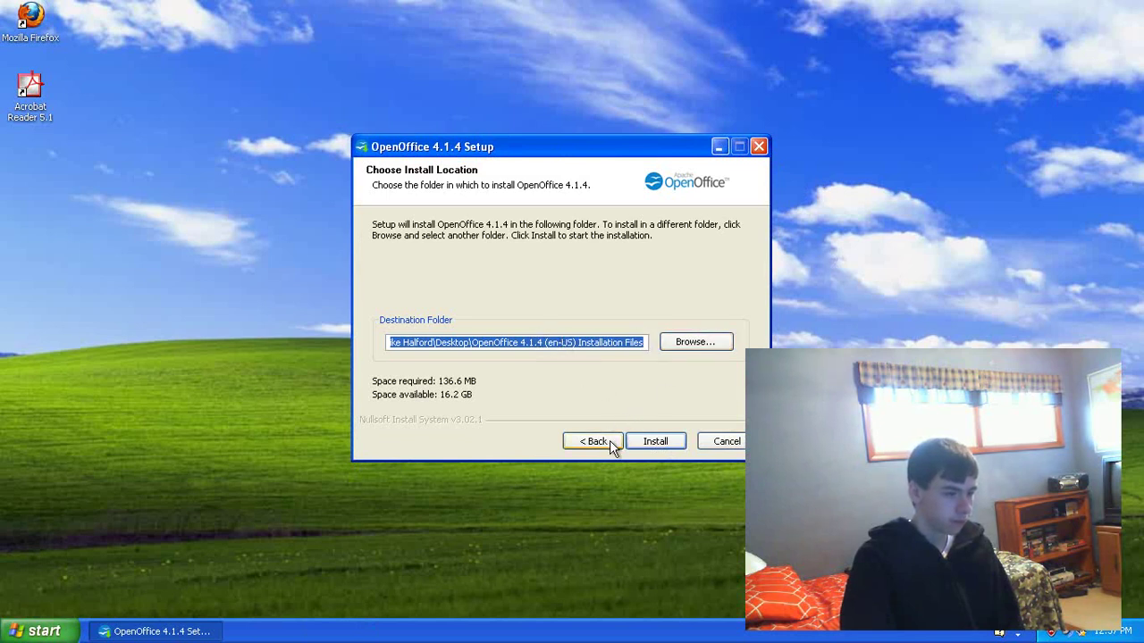
left_click(647, 443)
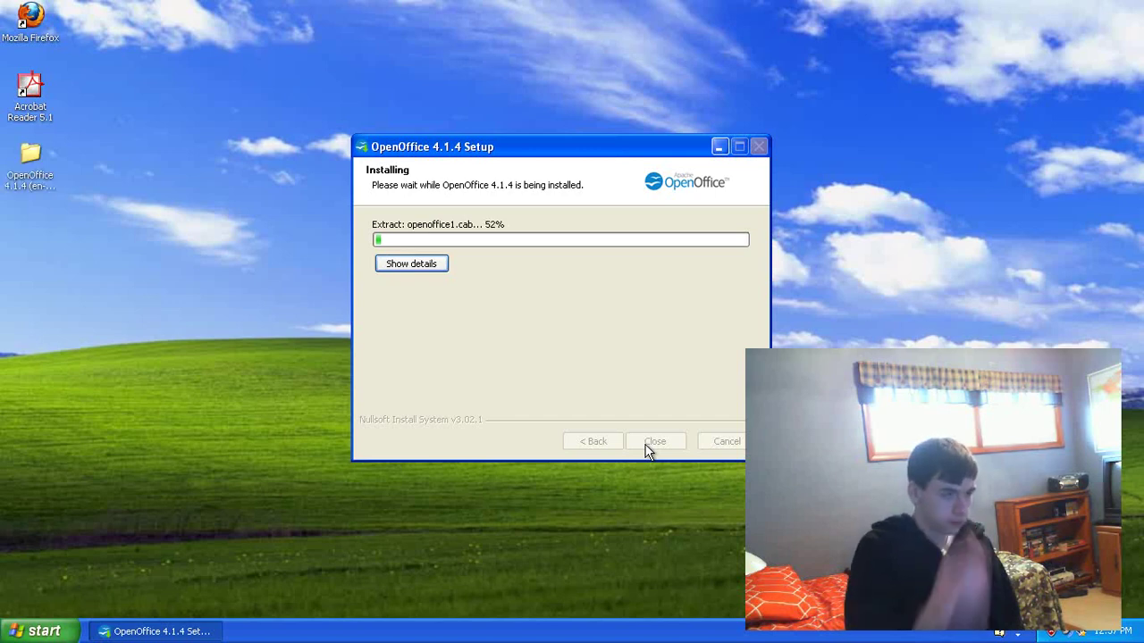
left_click(402, 265)
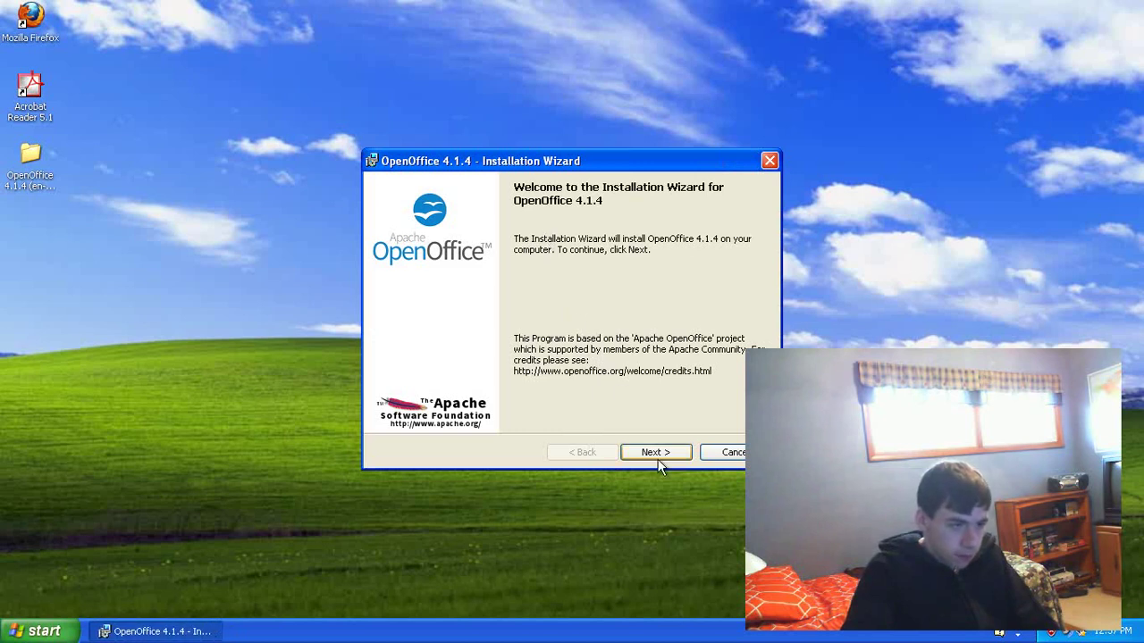
Step: Choose Typical setup instead of Custom, keep the desktop start link, and begin installing
left_click(663, 456)
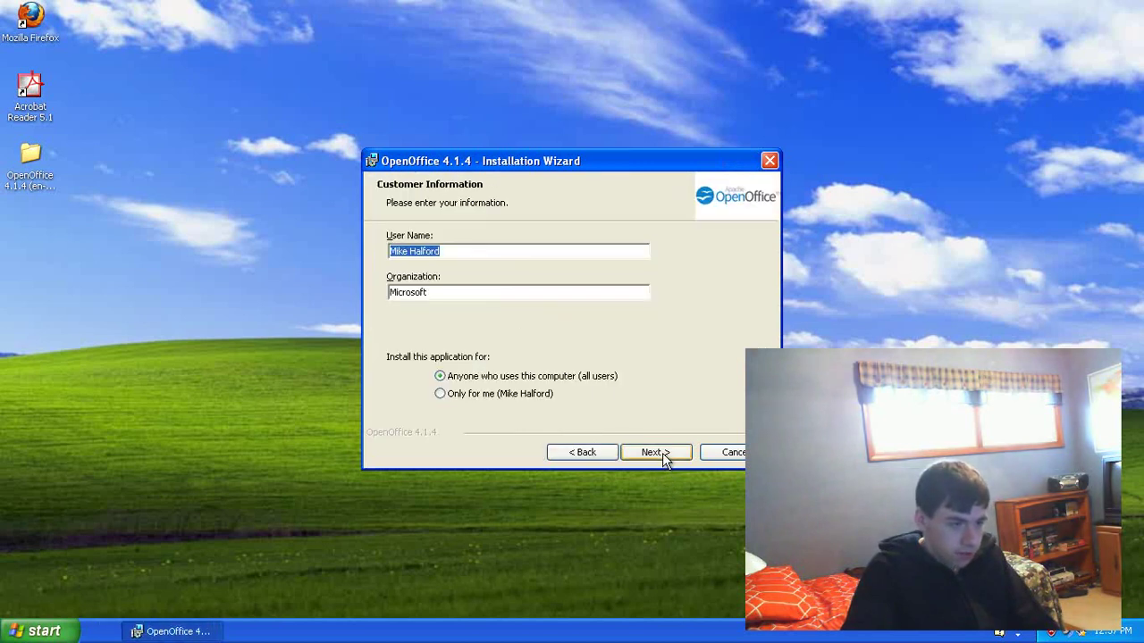
left_click(463, 252)
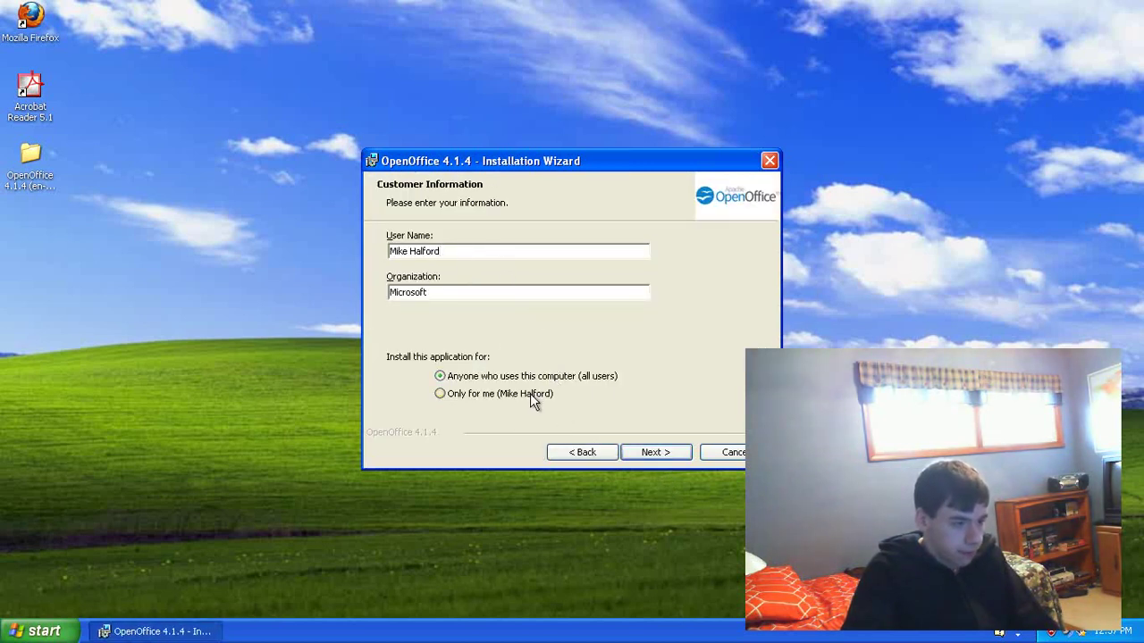
left_click(653, 456)
left_click(427, 335)
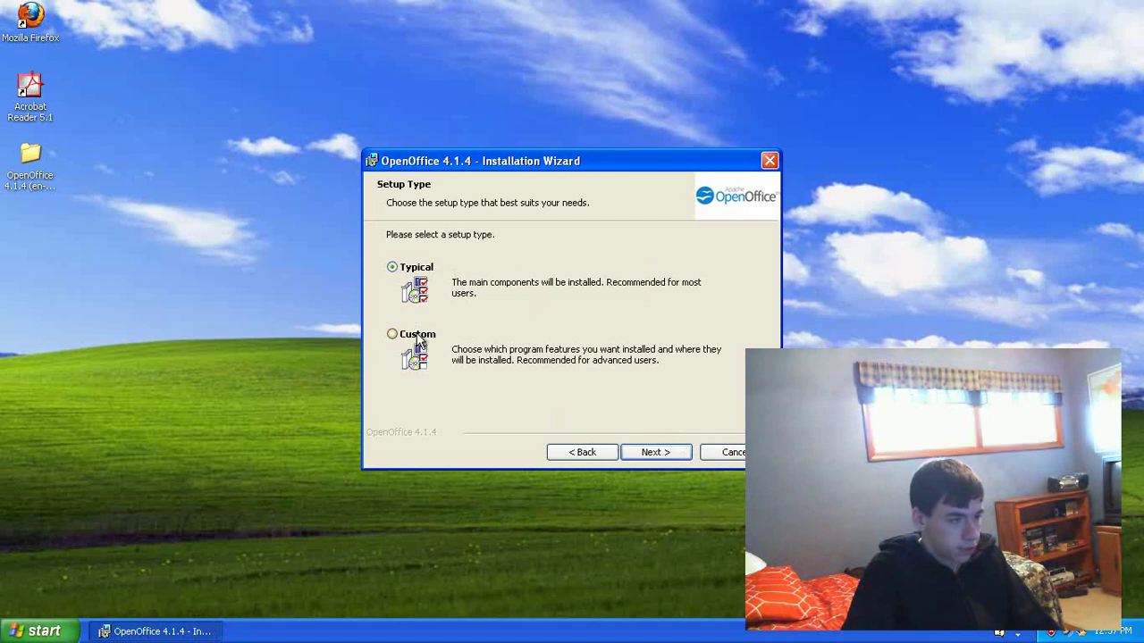
left_click(640, 454)
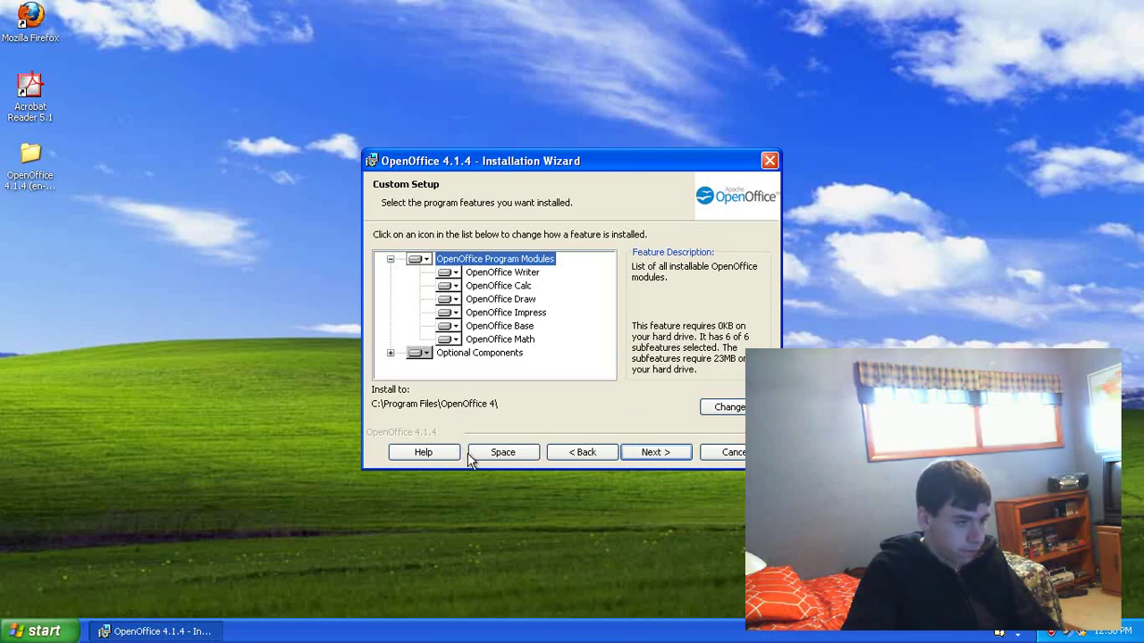
left_click(577, 456)
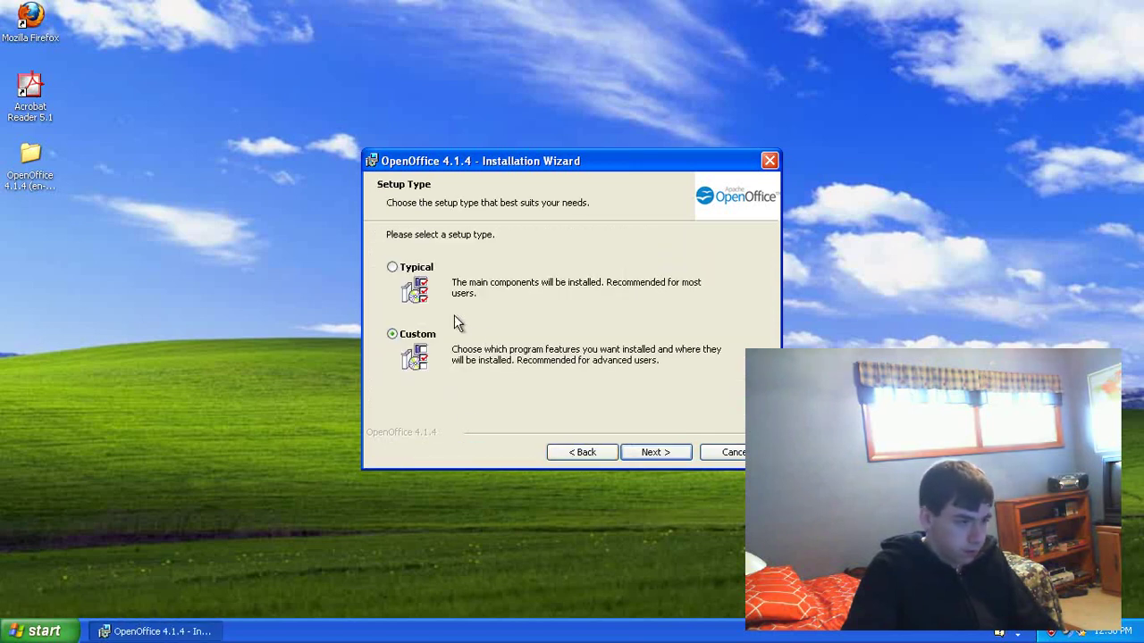
left_click(417, 269)
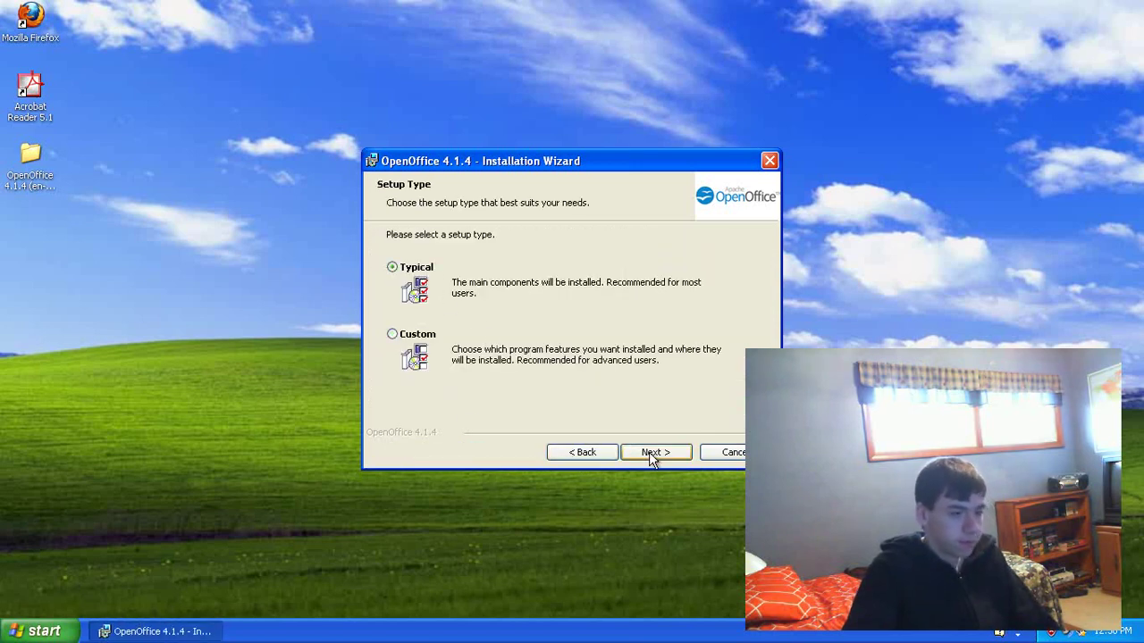
left_click(649, 453)
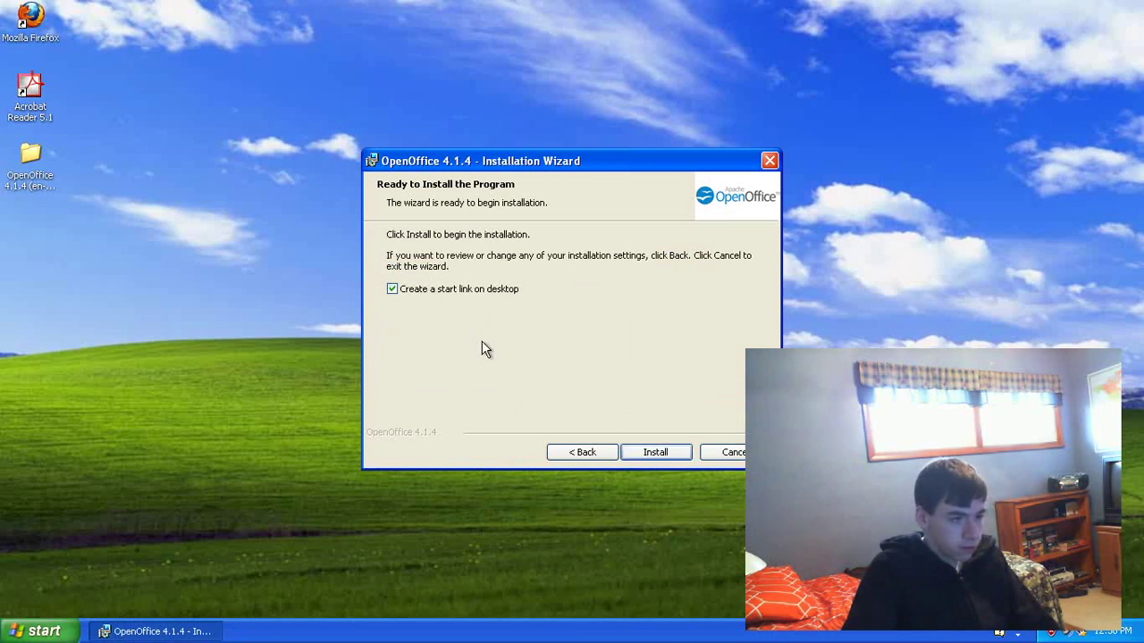
left_click(654, 456)
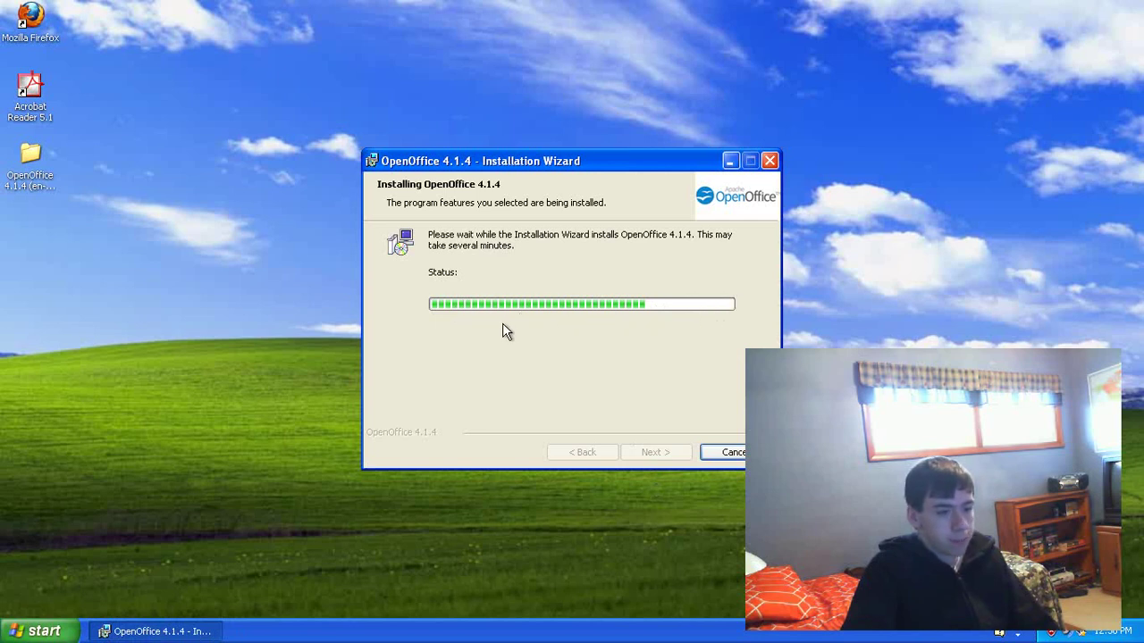
Step: Wait for the installation to reach the Installation Wizard Completed page
left_click_drag(650, 159, 648, 151)
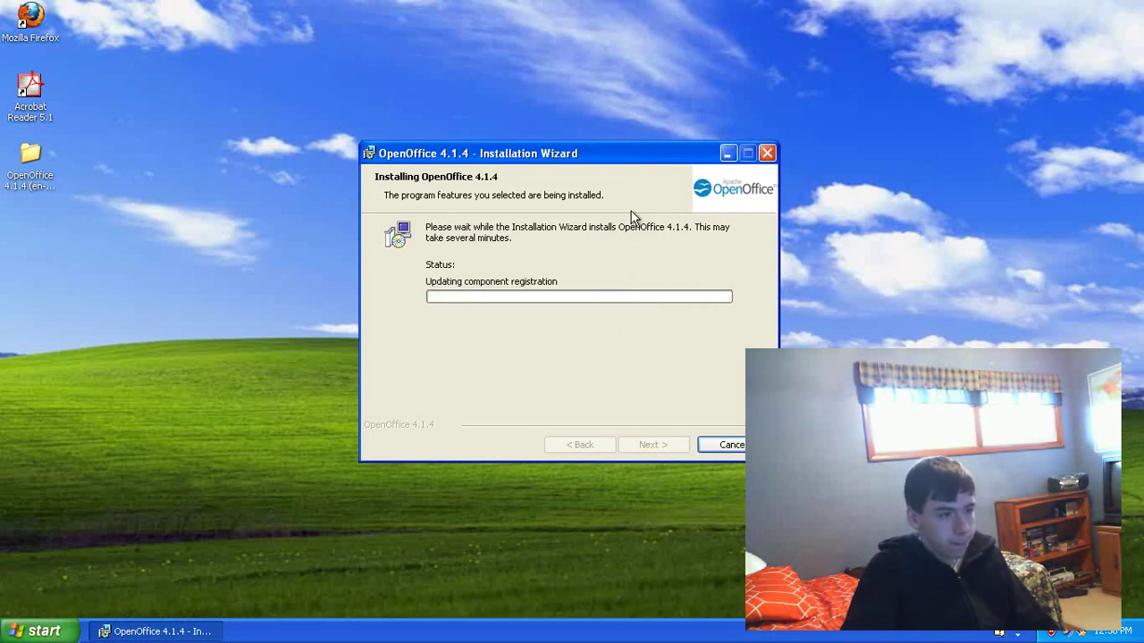
left_click_drag(633, 153, 639, 150)
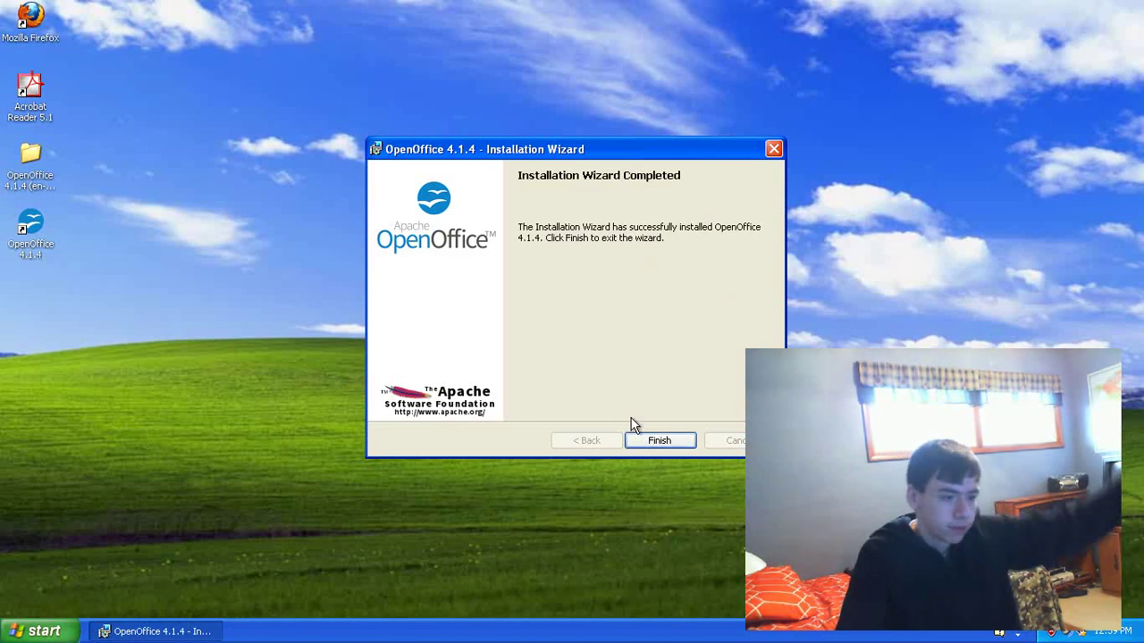
Step: Close the finished installer and launch OpenOffice 4.1.4 from its desktop shortcut
left_click(657, 440)
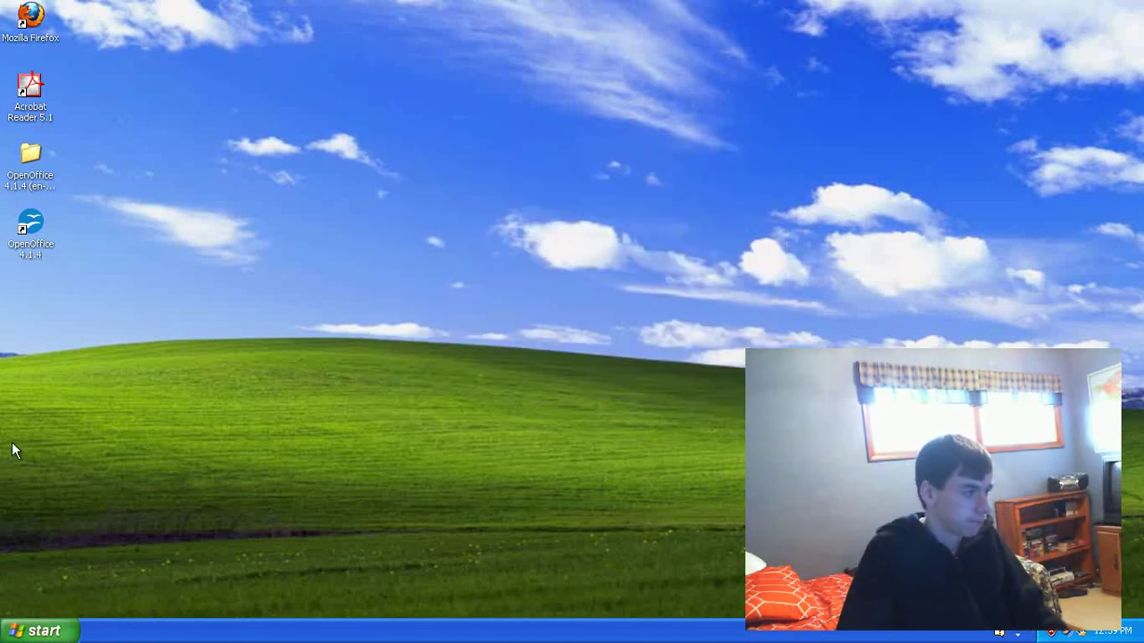
left_click(25, 249)
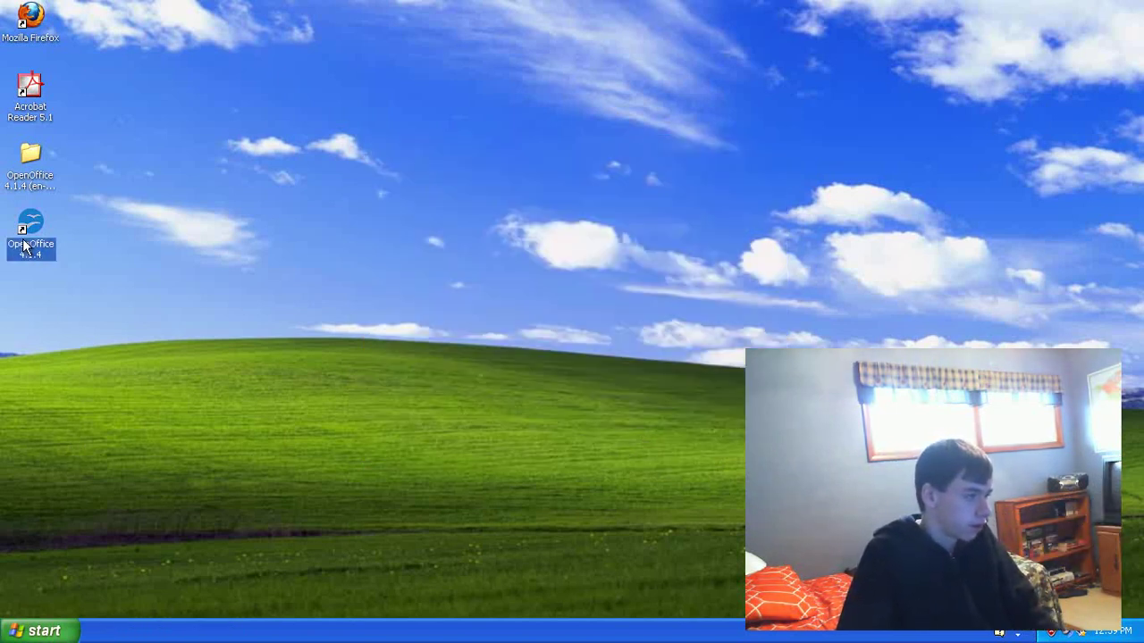
double_click(26, 249)
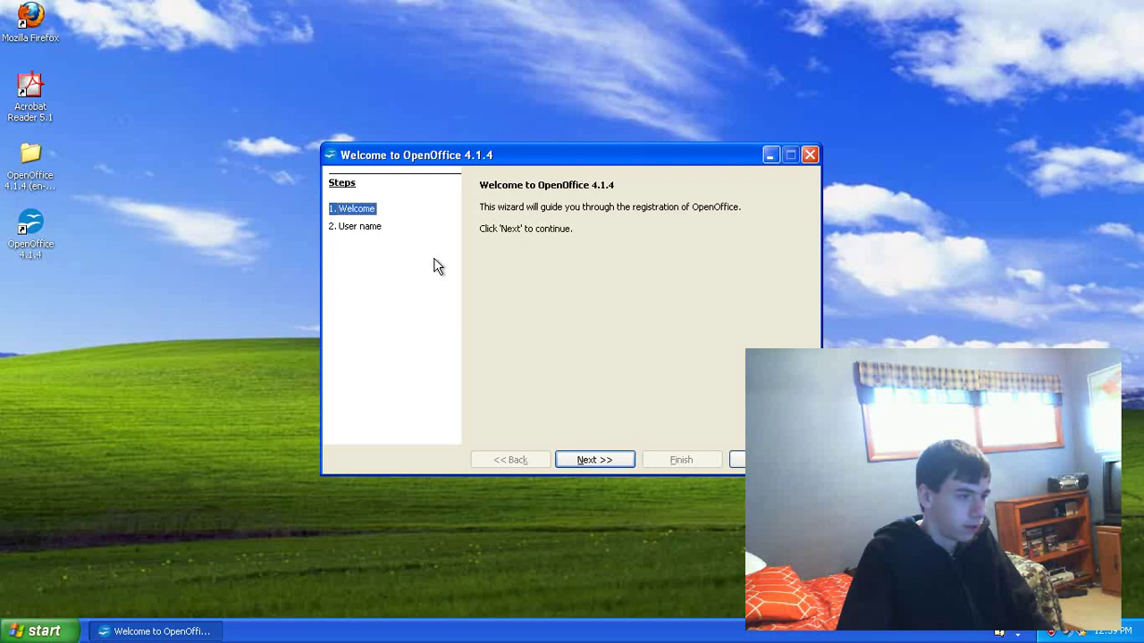
Step: Complete the first-run registration with the user's name and initials
left_click(587, 459)
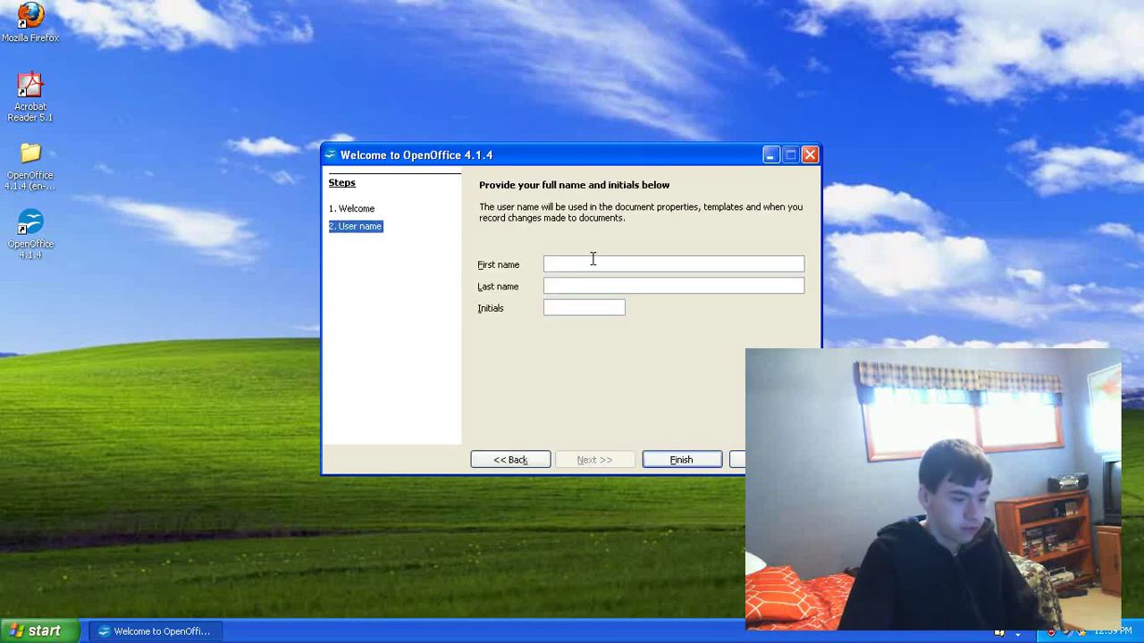
type("Ben")
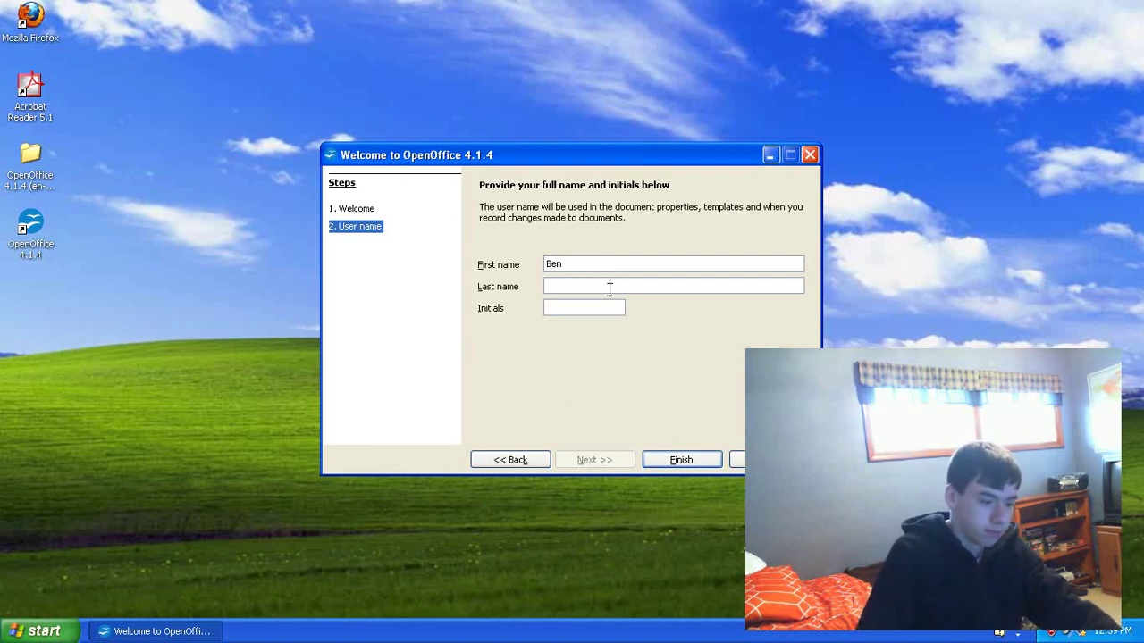
type("Rupp")
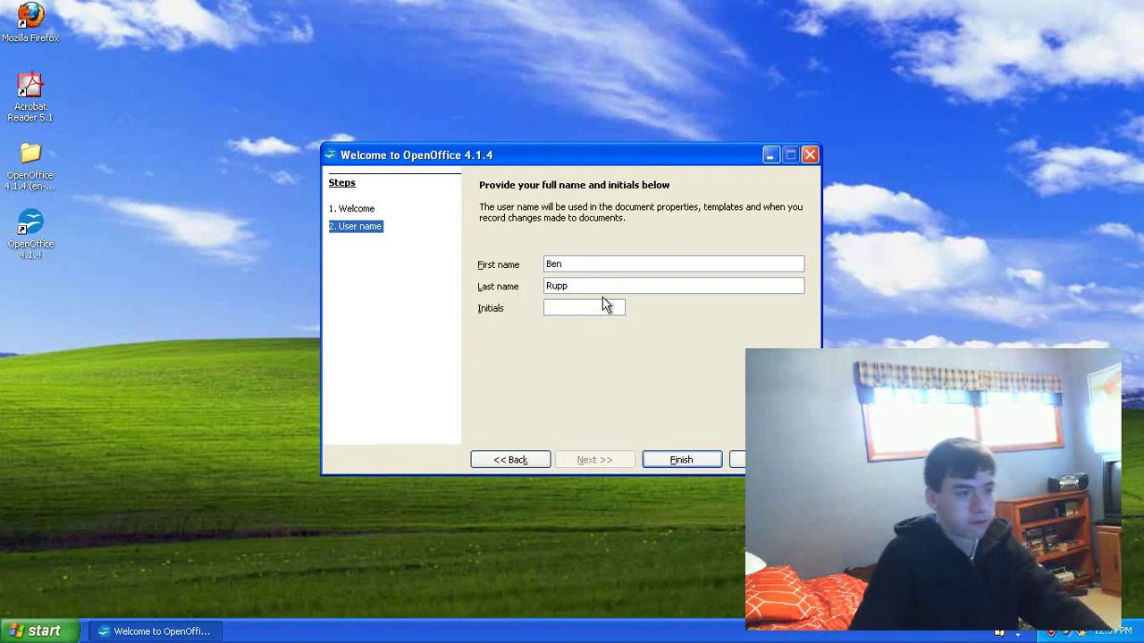
left_click(602, 304)
type("BR")
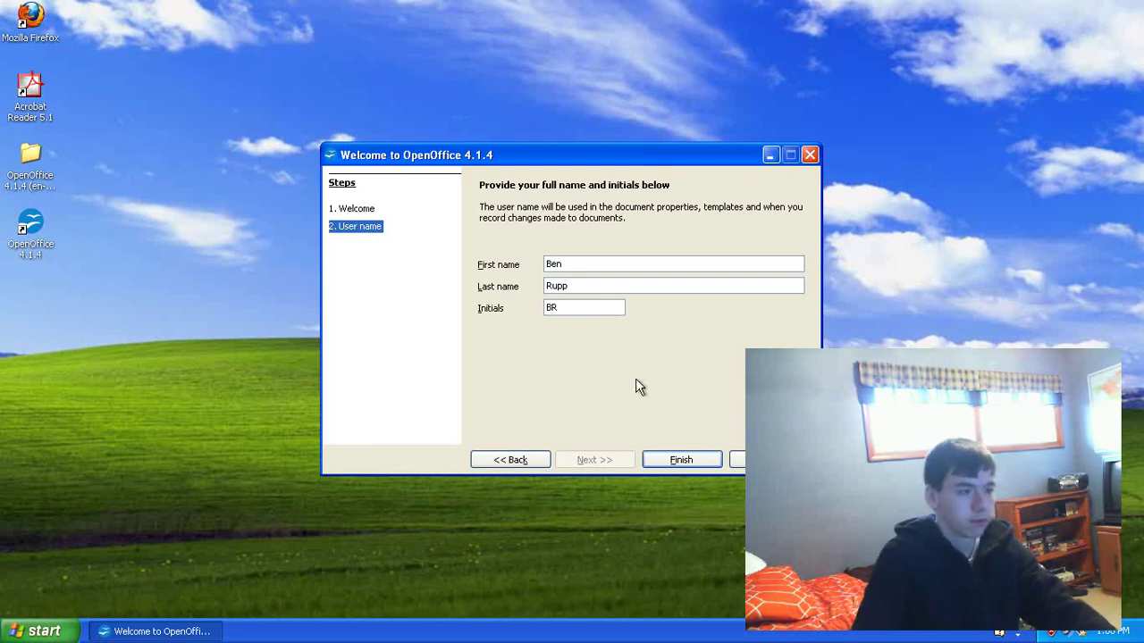
left_click(675, 460)
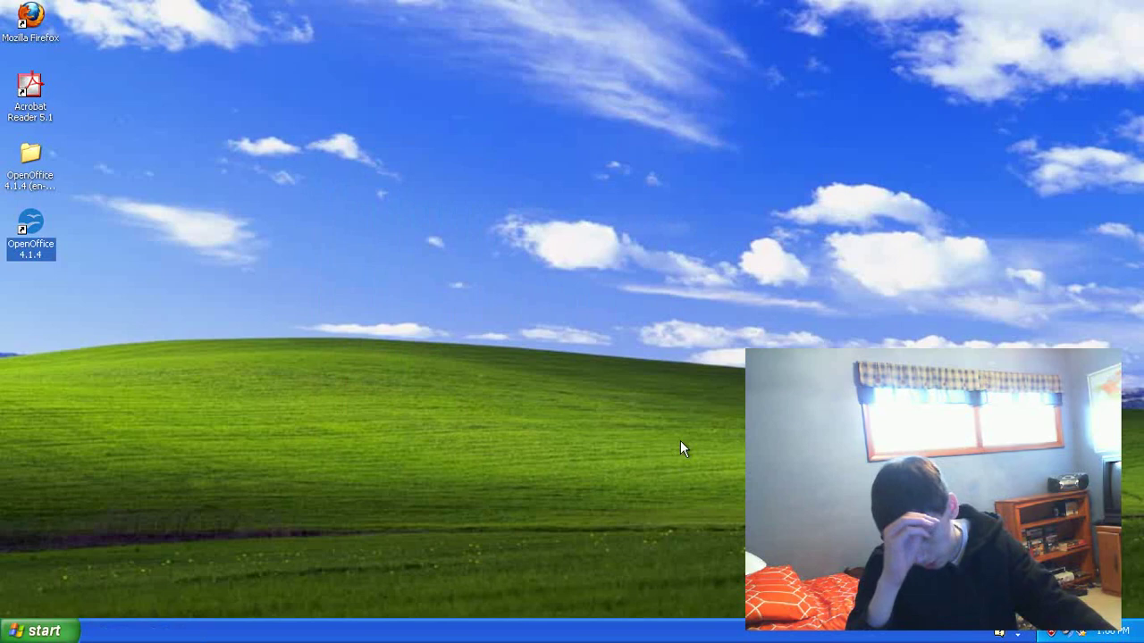
Step: Create a new text document from the Start Center and maximize the Writer window
key("Return")
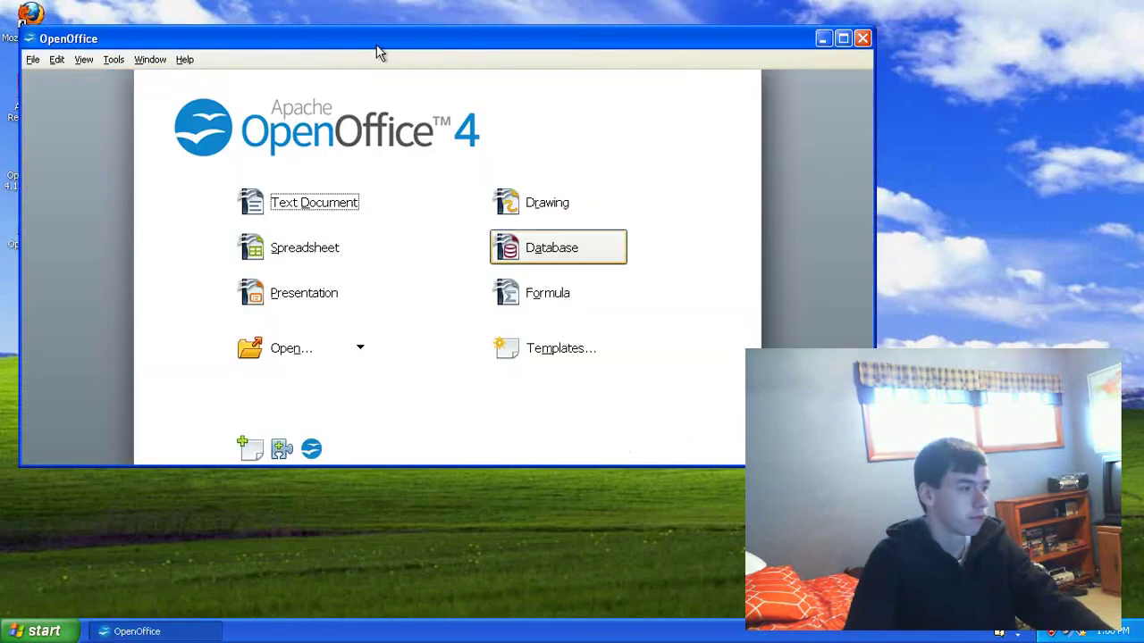
left_click_drag(391, 44, 517, 27)
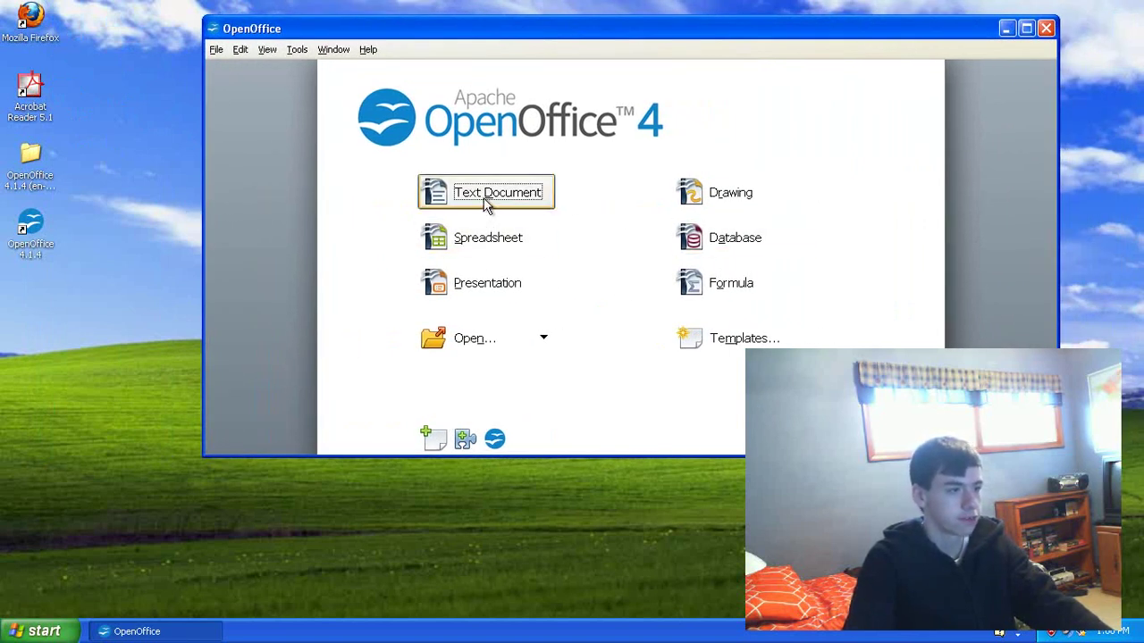
left_click(482, 200)
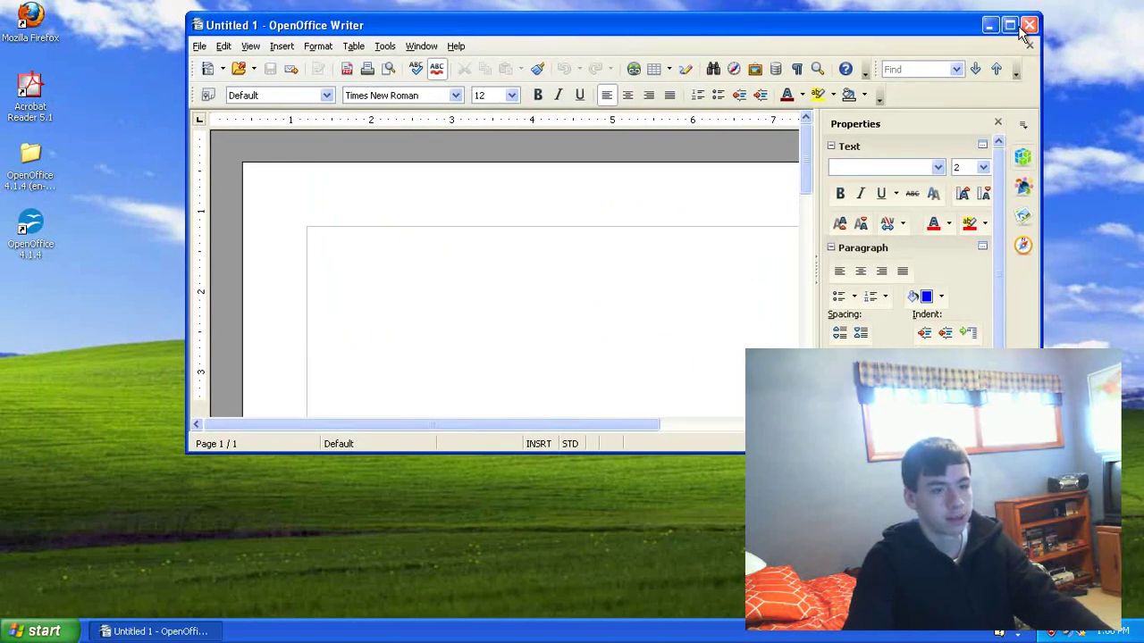
left_click(1008, 26)
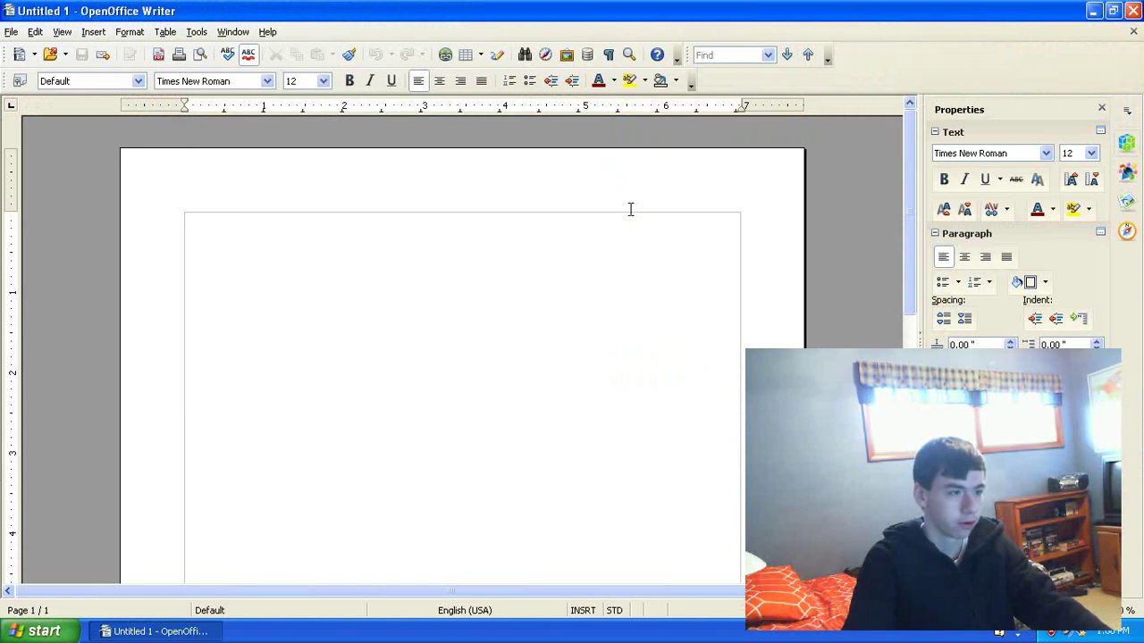
Step: Type the line 'As we can see it a lot word', correcting typos
type("As we ")
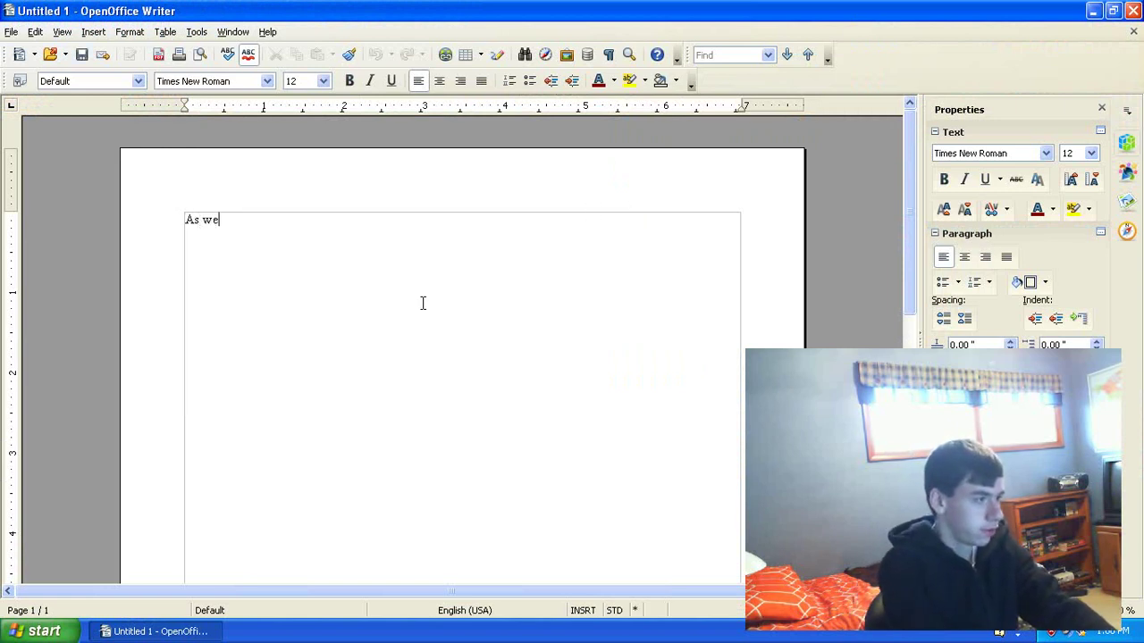
type("can see it w")
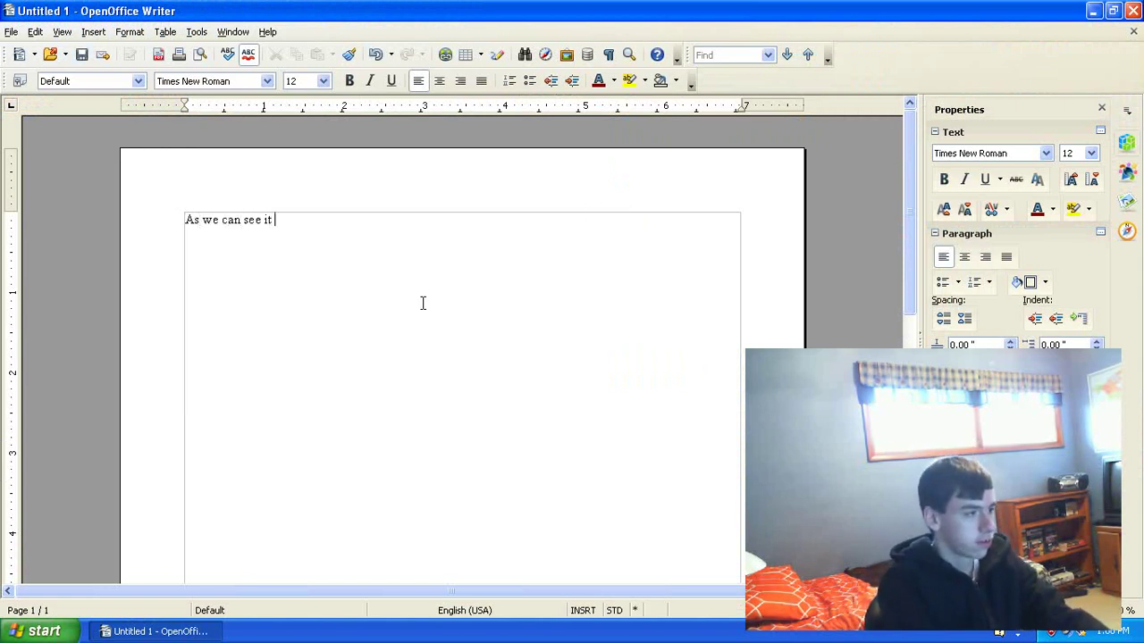
key("BackSpace")
type("a lto")
key("BackSpace")
key("BackSpace")
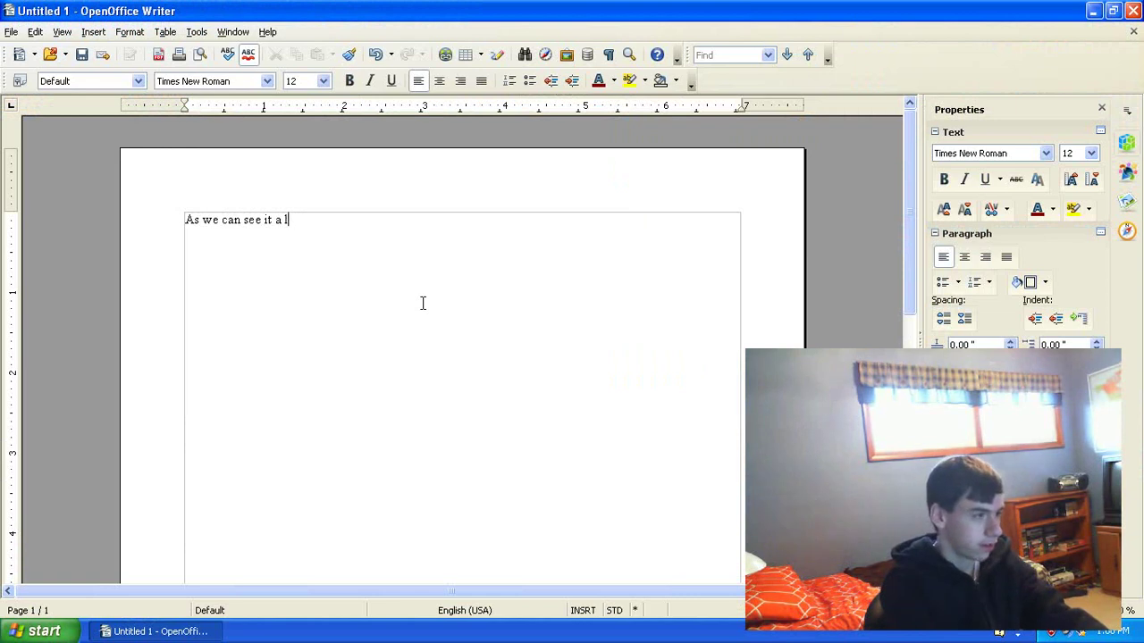
type("ot word")
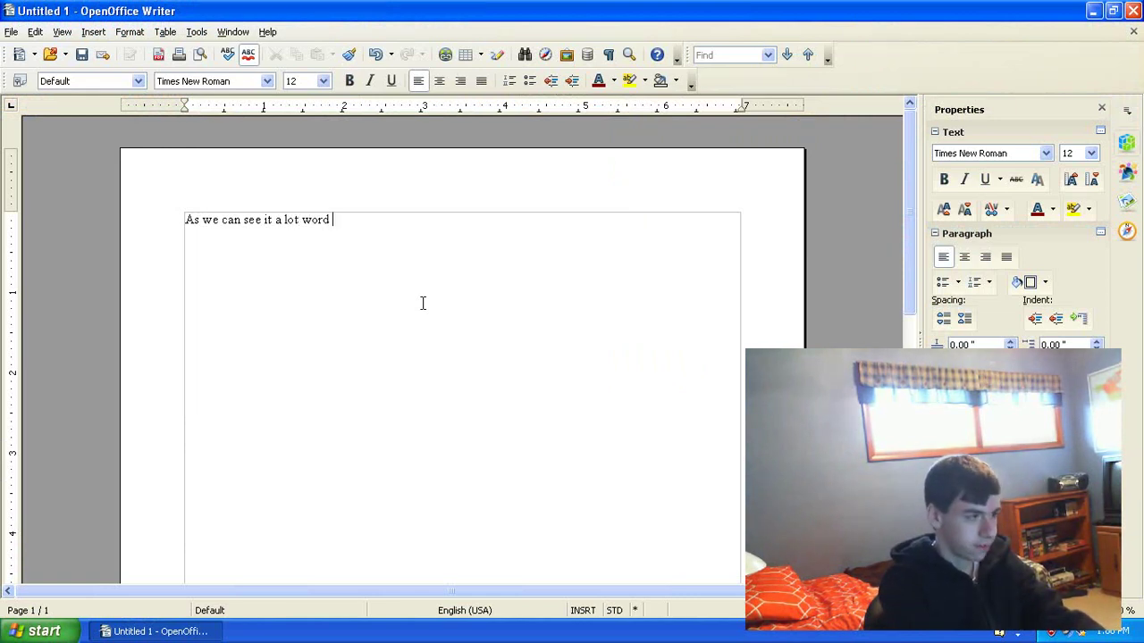
Step: Look at the font and size lists without changes, then hide the Properties sidebar
left_click(267, 81)
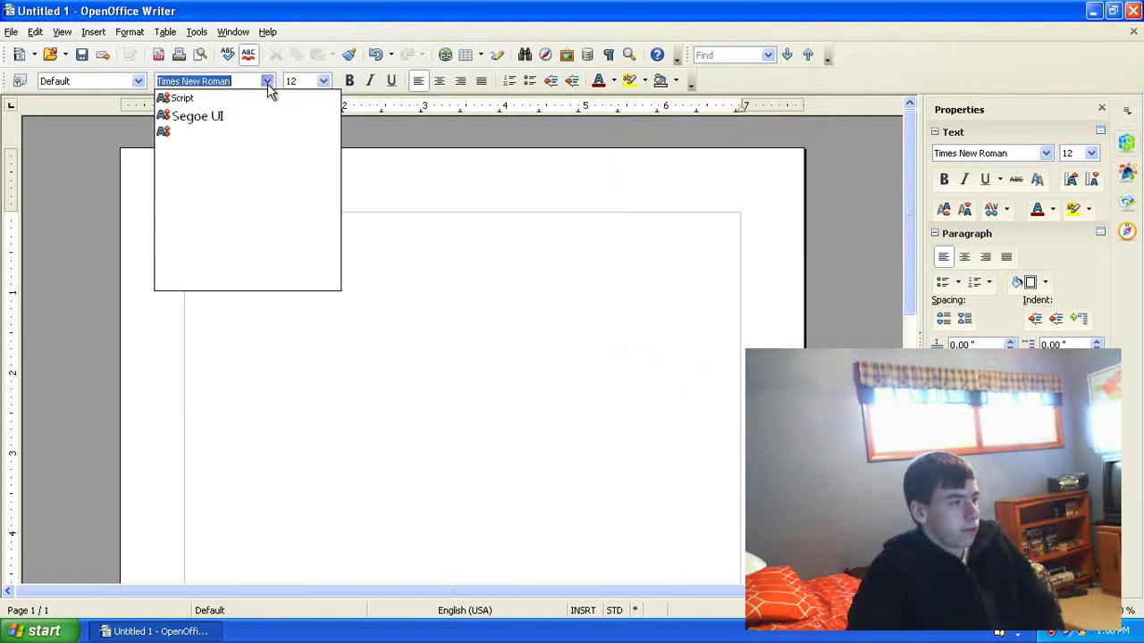
left_click(266, 82)
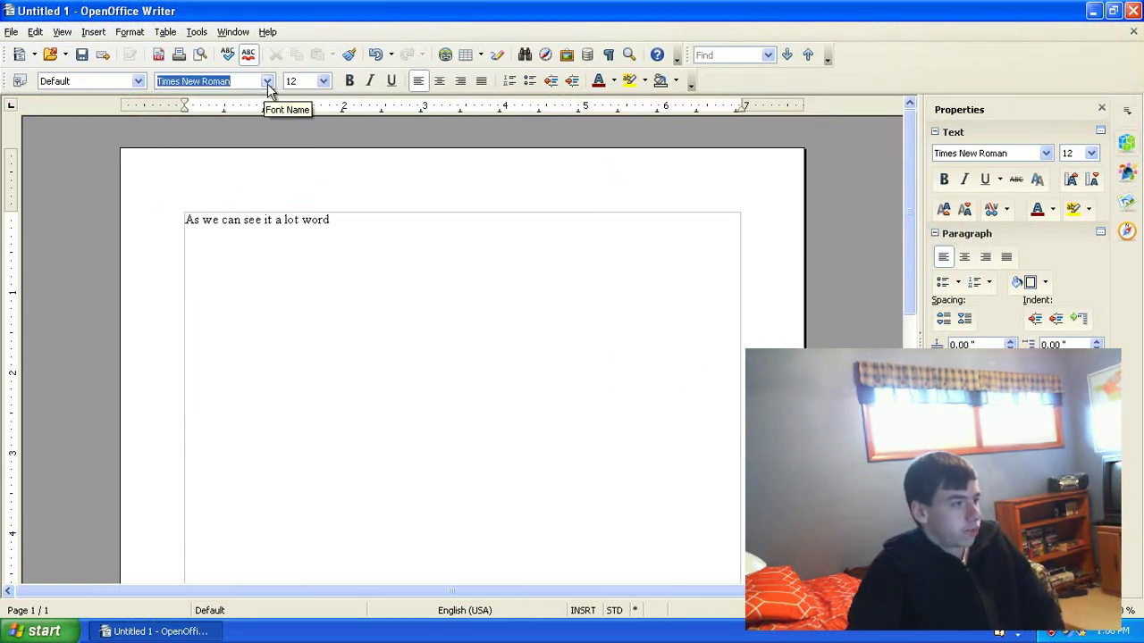
left_click(324, 81)
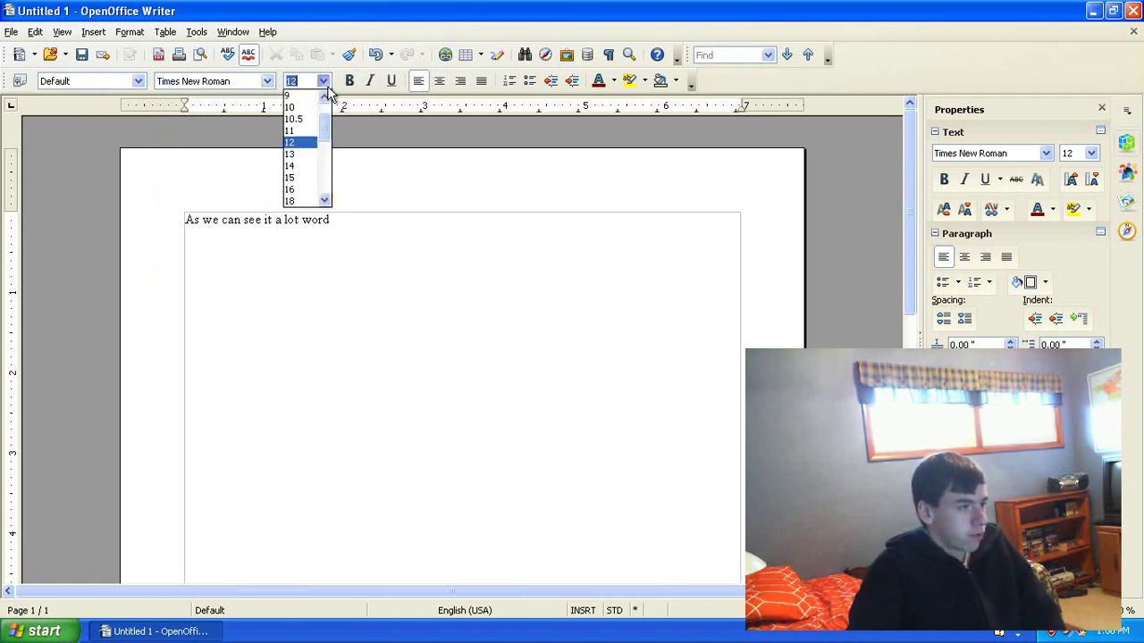
left_click(323, 82)
left_click(324, 81)
left_click(324, 81)
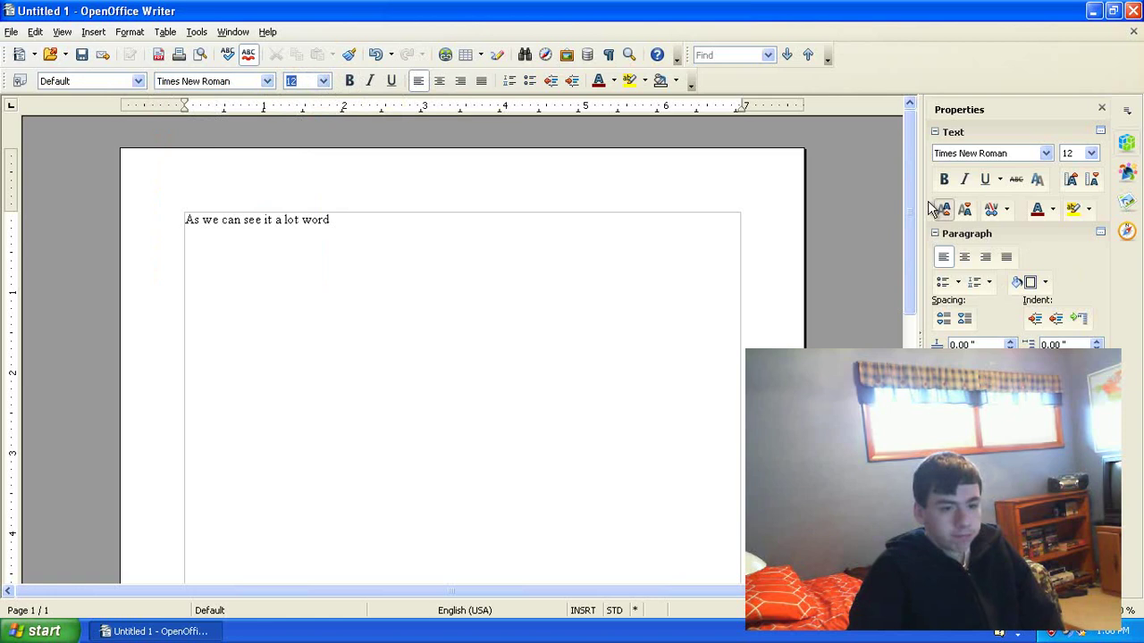
left_click(1104, 108)
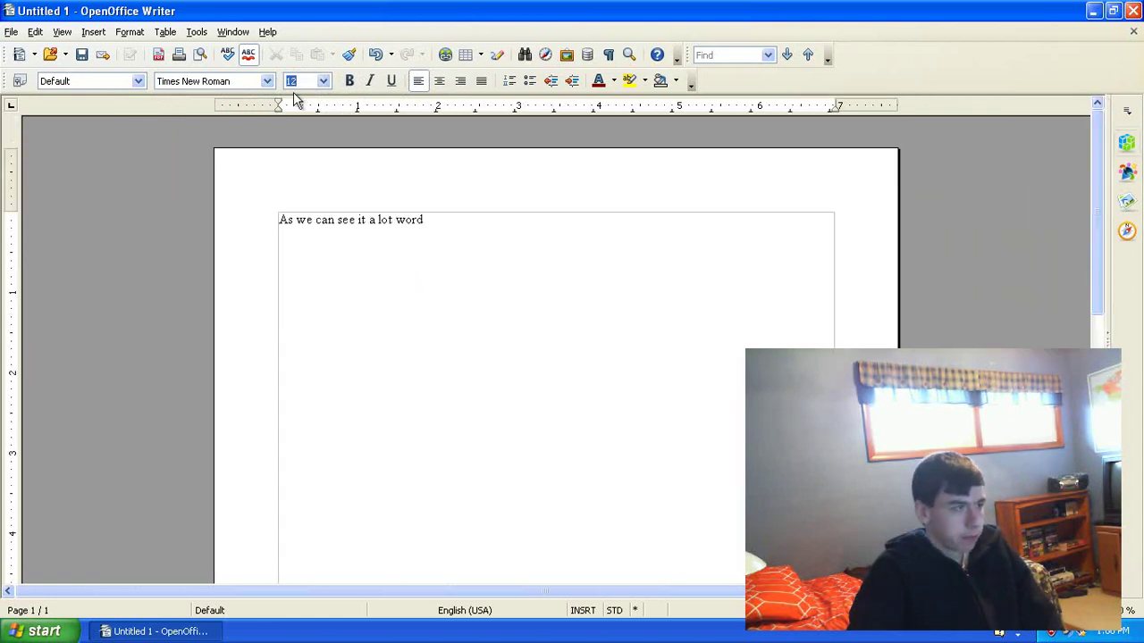
Step: Append the gibberish words 'wdhoiw dg fgopw efgoipwef wduef' to the line
left_click(82, 33)
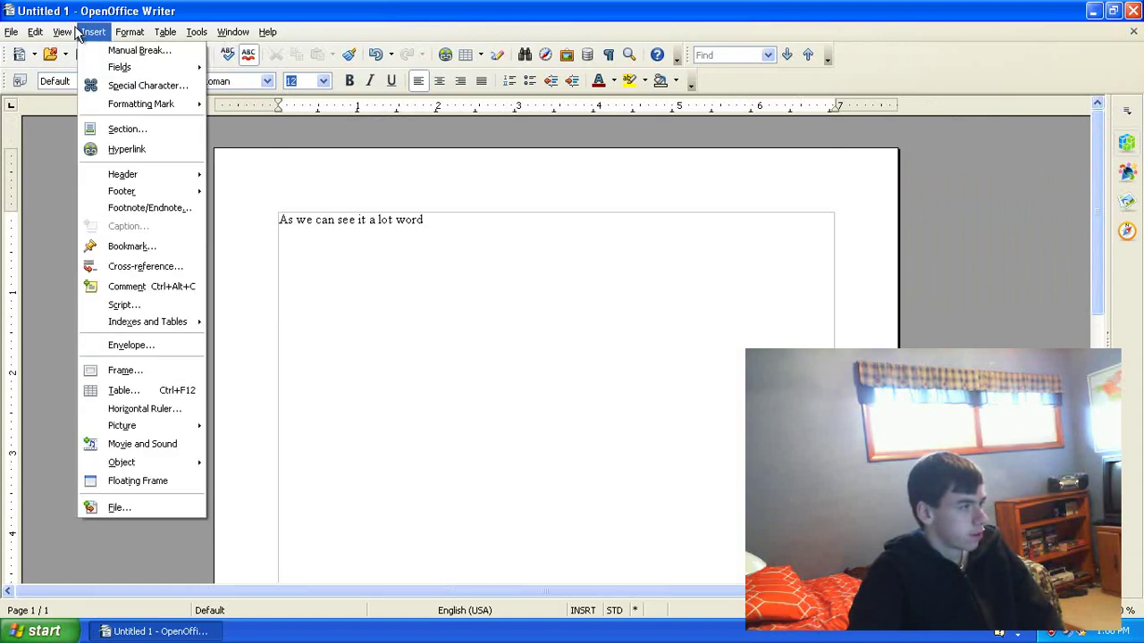
mouse_move(75, 32)
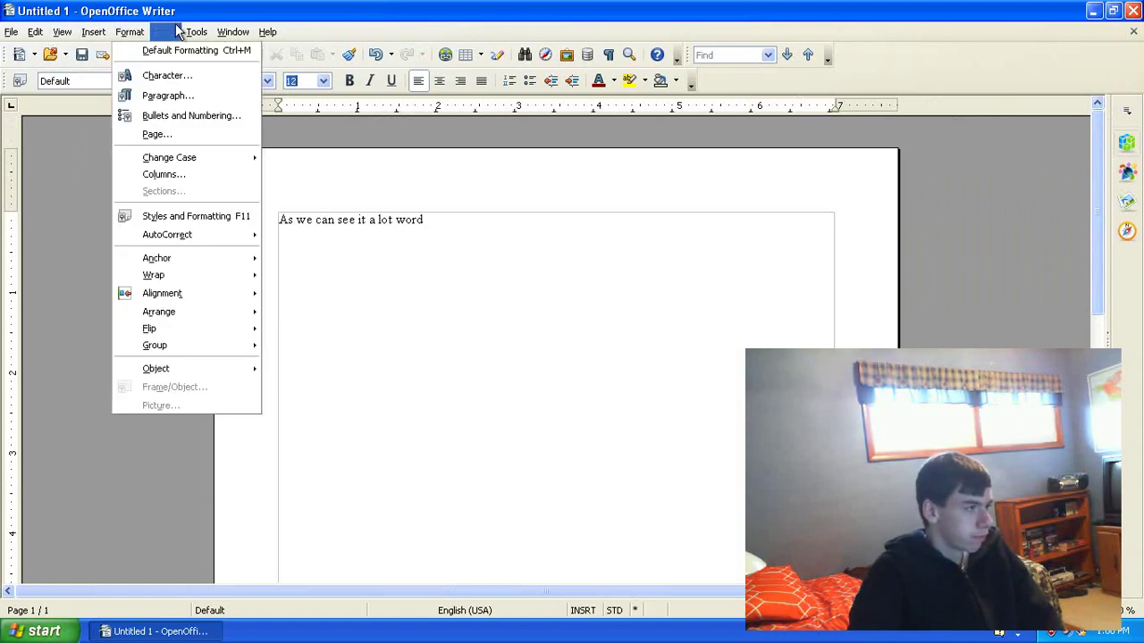
mouse_move(233, 32)
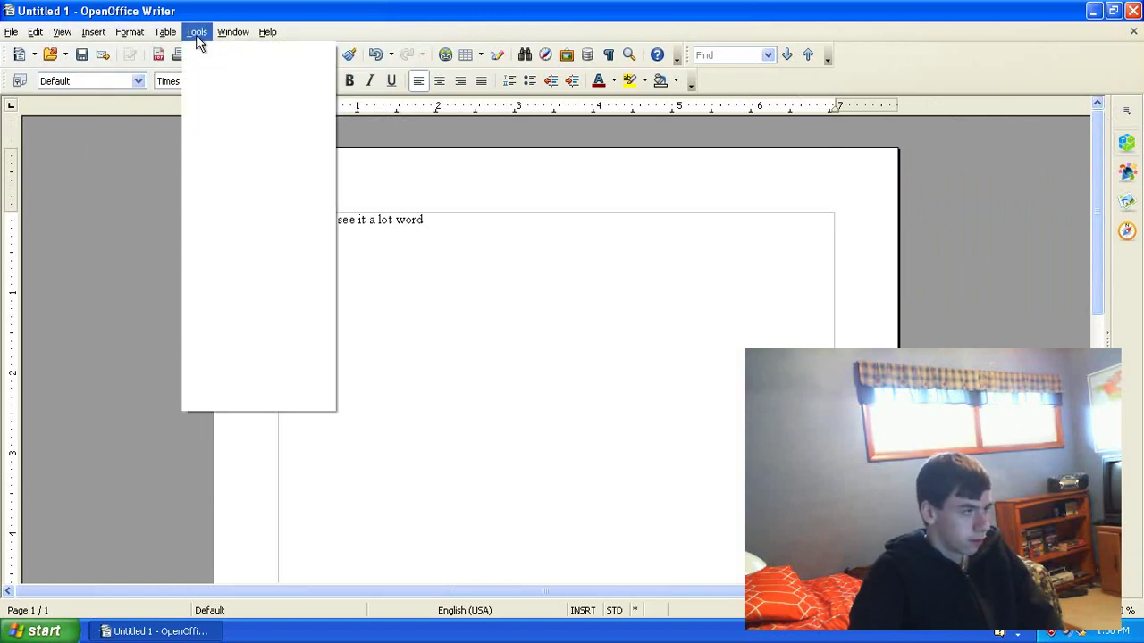
left_click(513, 245)
type("wdh")
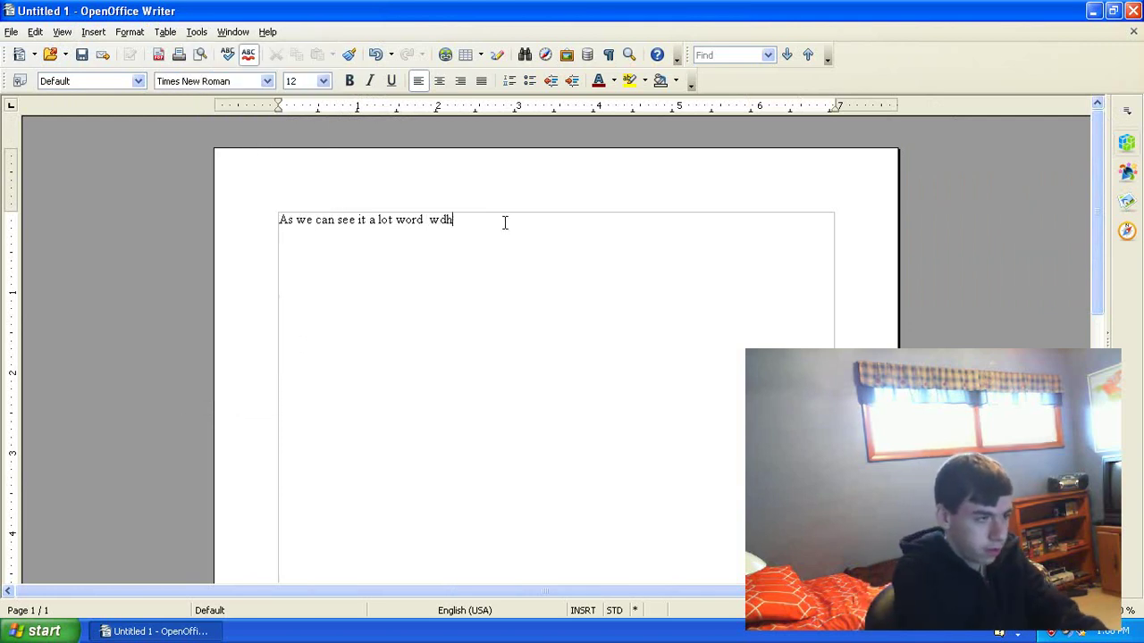
type("oiw dg fgopw efgoipwef wduef")
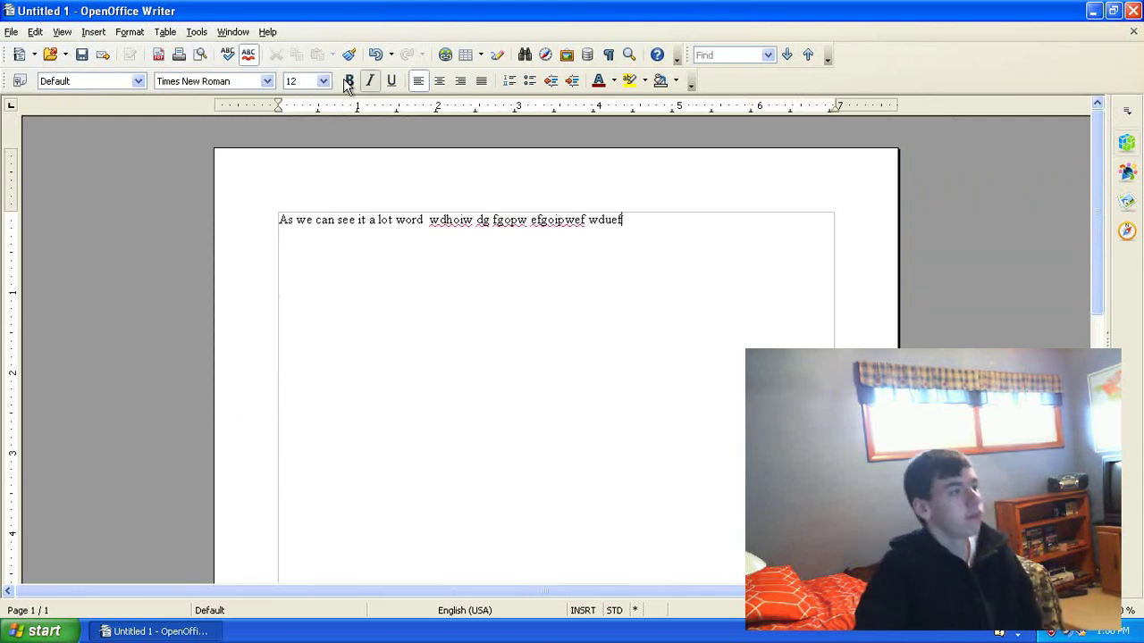
Step: Run Tools > Spelling and Grammar, close it unchanged, and close the document
left_click(176, 33)
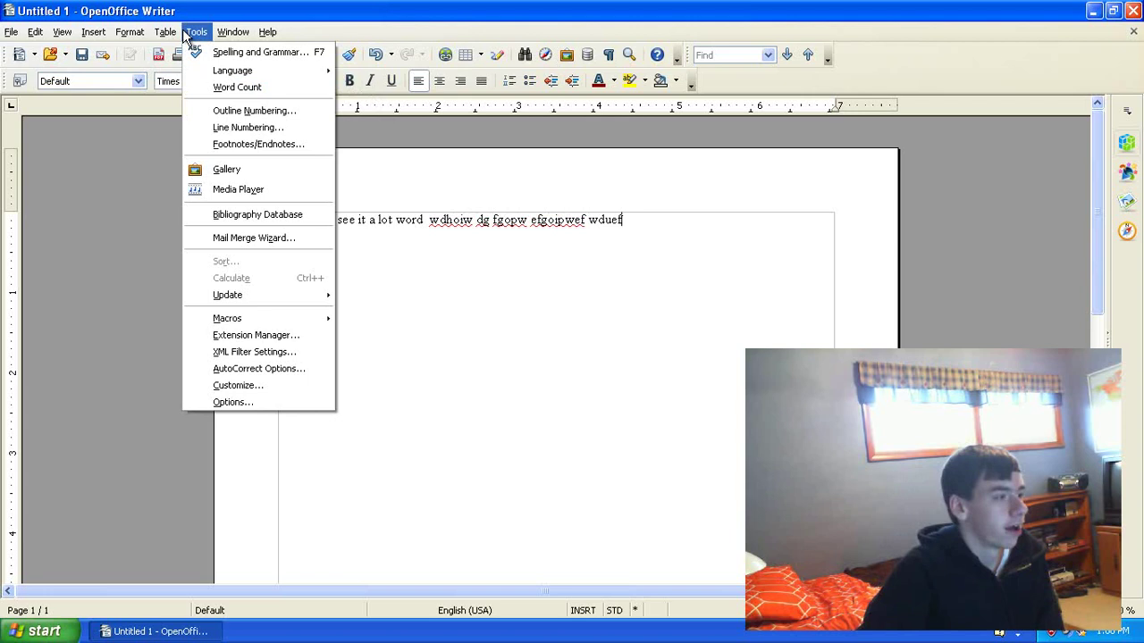
left_click(207, 54)
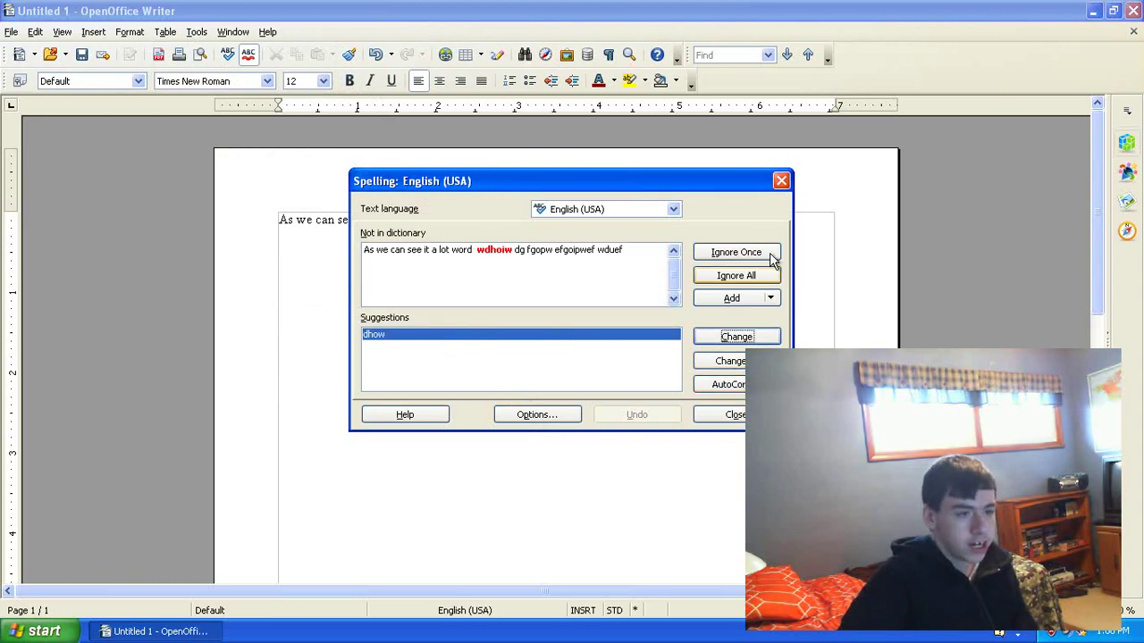
left_click(781, 180)
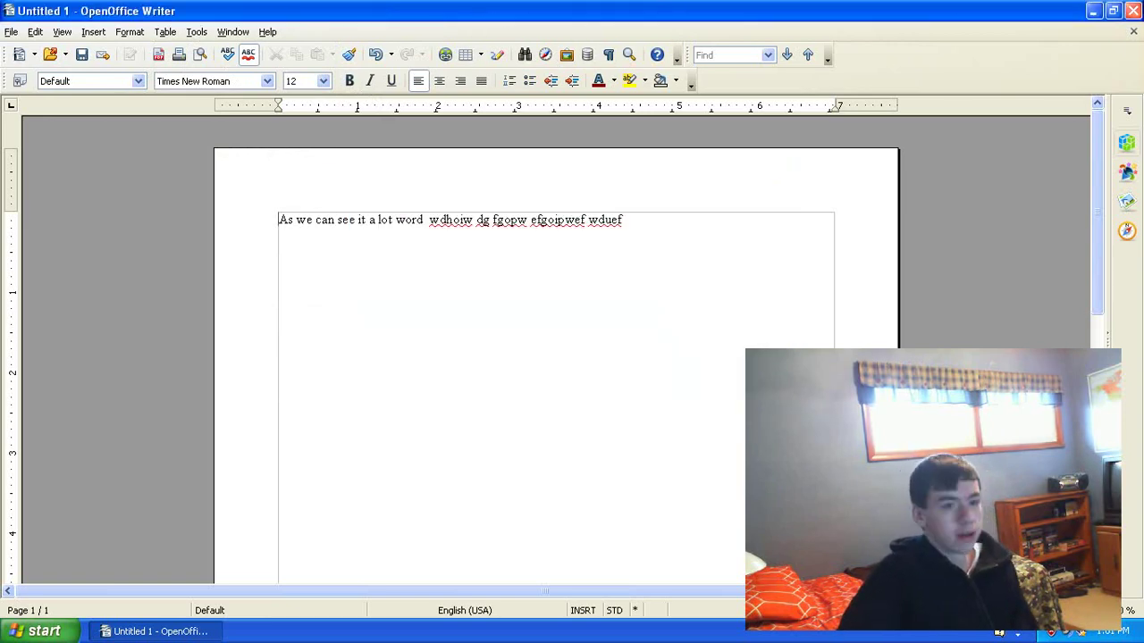
left_click(1133, 10)
Step: Discard the unsaved changes, relaunch OpenOffice and create a new blank text document
left_click(569, 339)
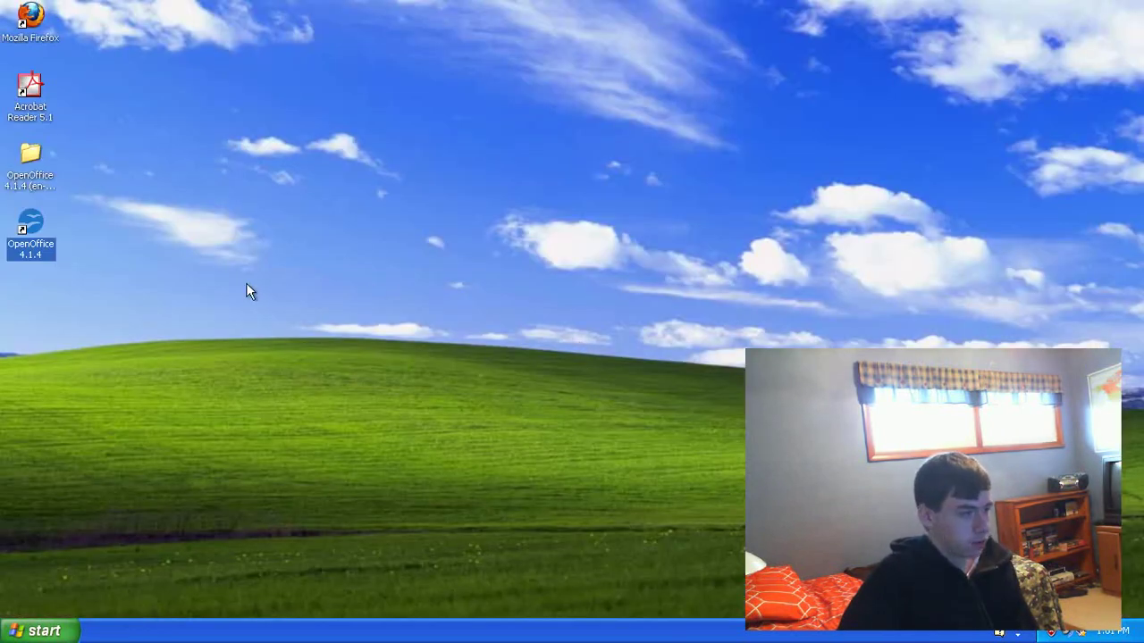
left_click(27, 243)
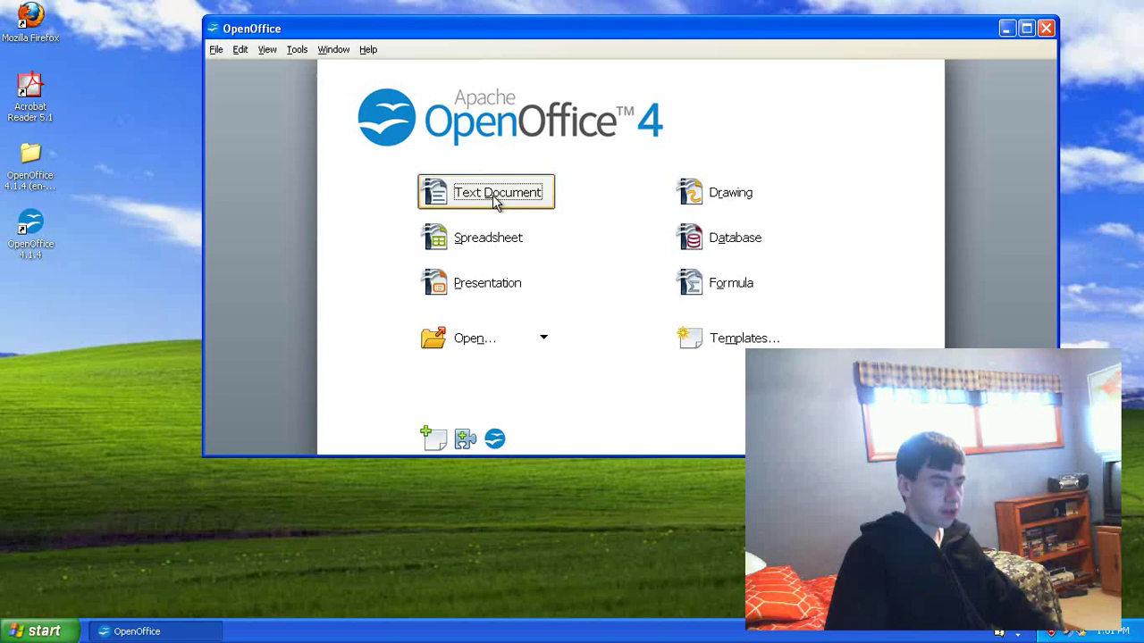
left_click(496, 197)
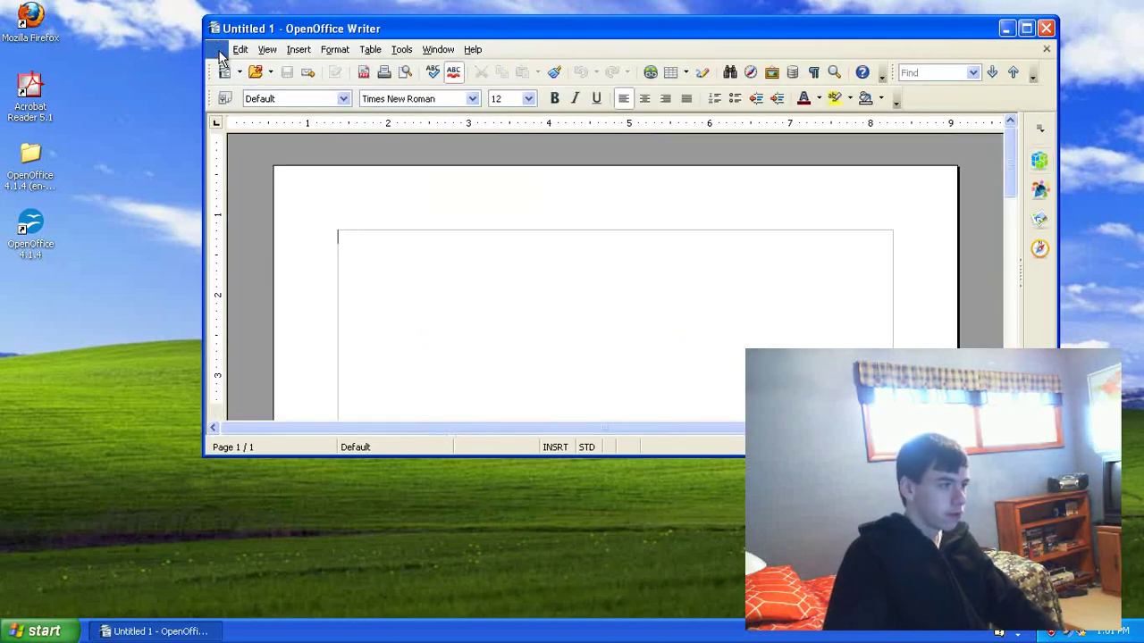
Step: Browse the Files of type list in File > Open, cancel, and close the empty document
left_click(218, 51)
left_click(239, 87)
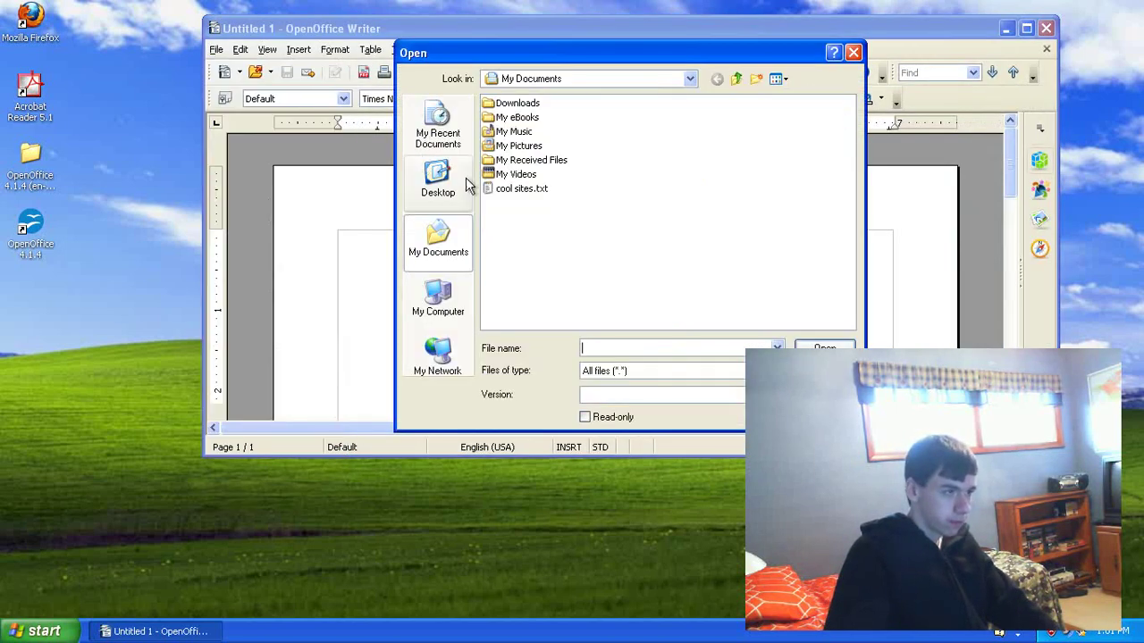
left_click(634, 373)
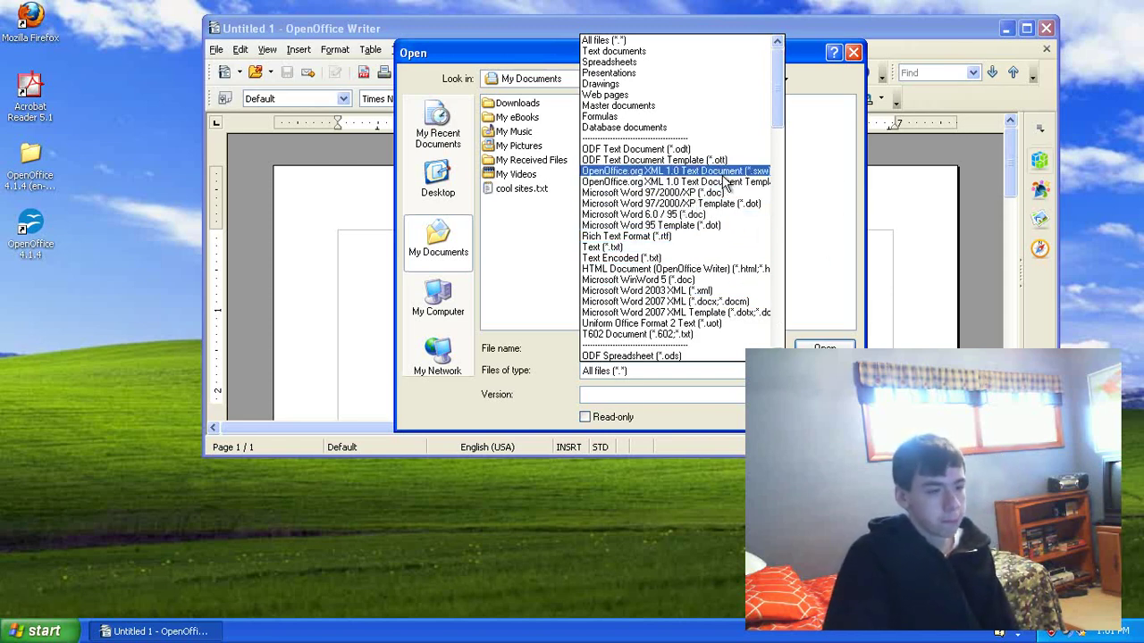
scroll(727, 183, "down", 8)
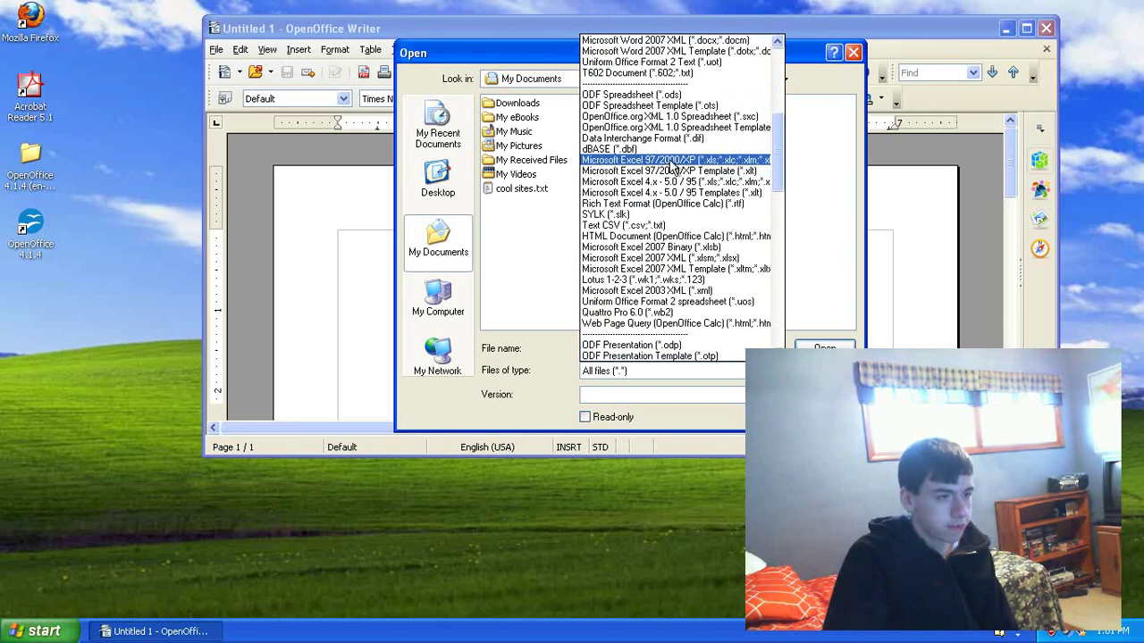
left_click(827, 259)
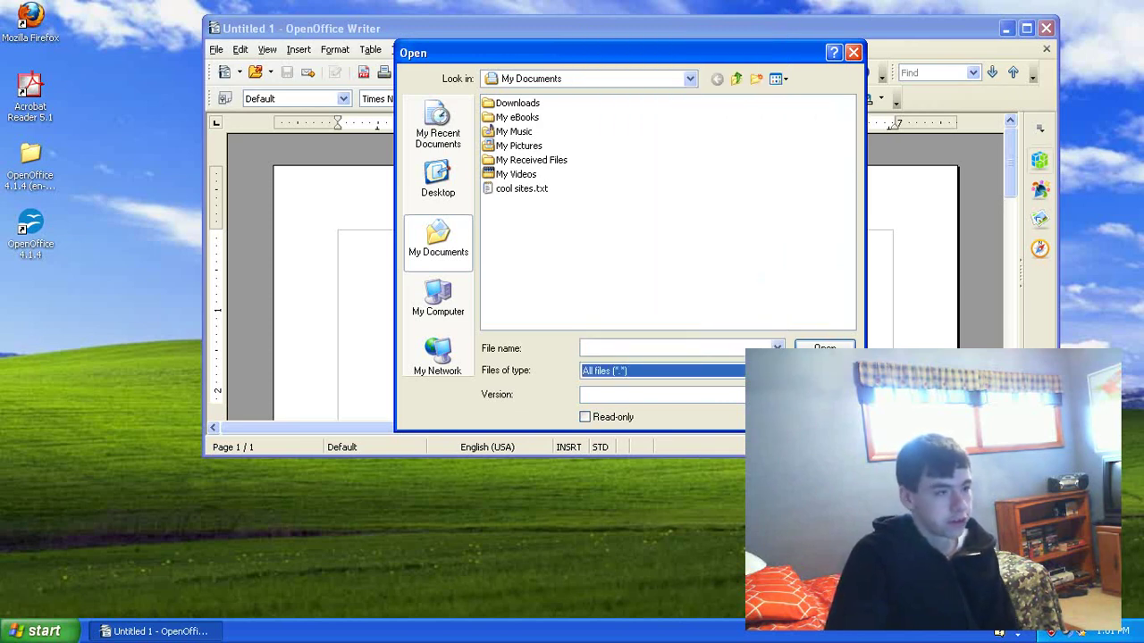
left_click(825, 370)
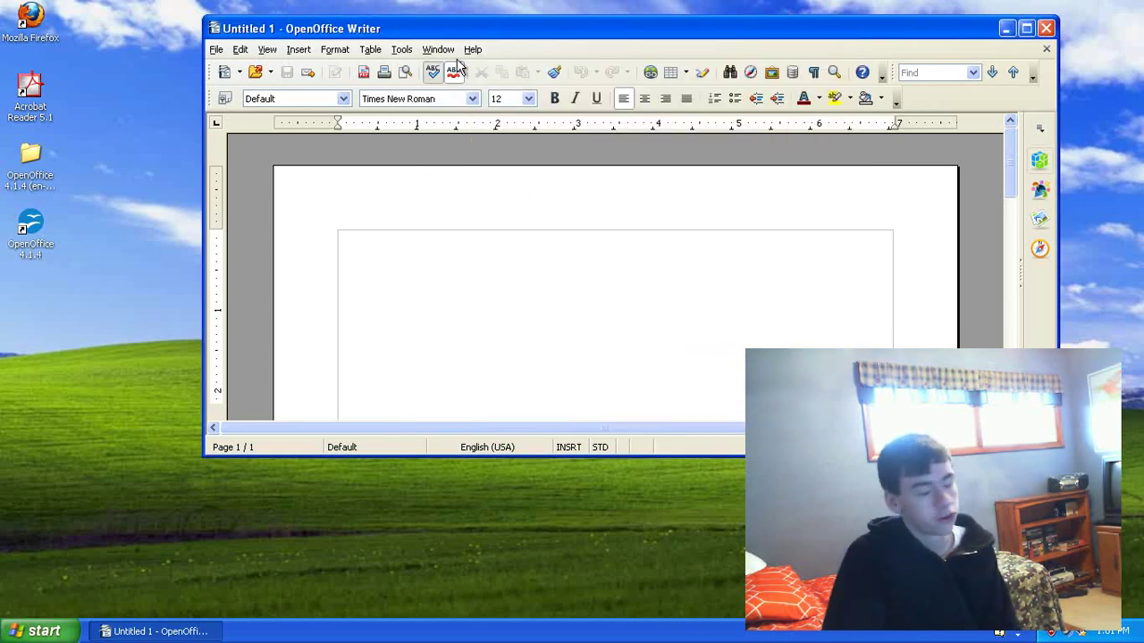
left_click(1047, 29)
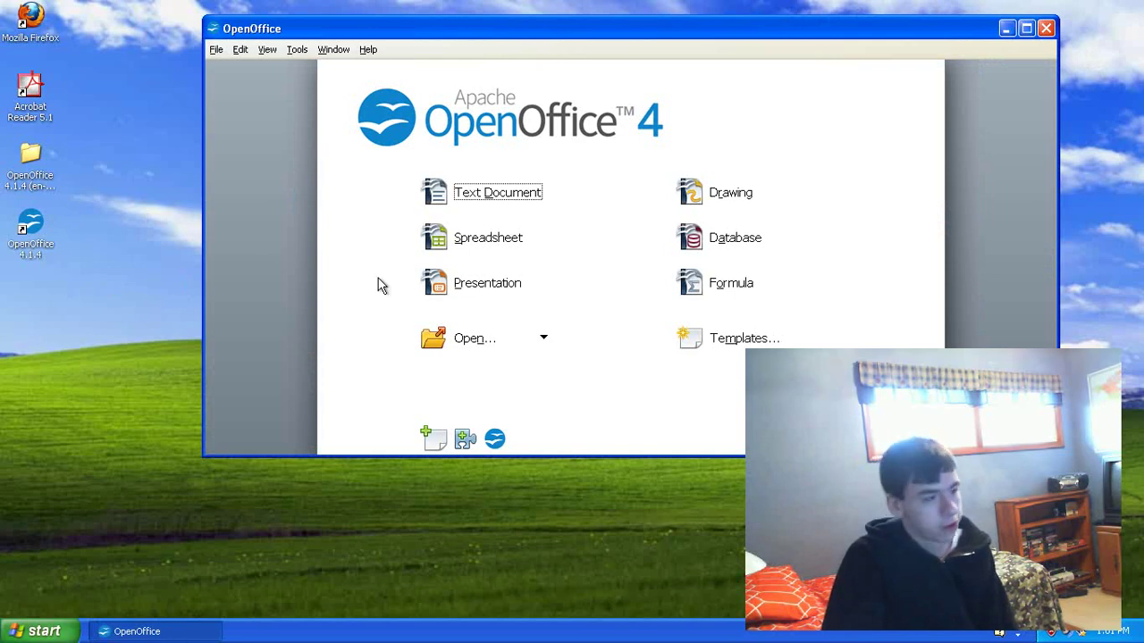
Step: Choose Spreadsheet in the Start Center to open the blank Calc document Untitled 1
left_click(485, 241)
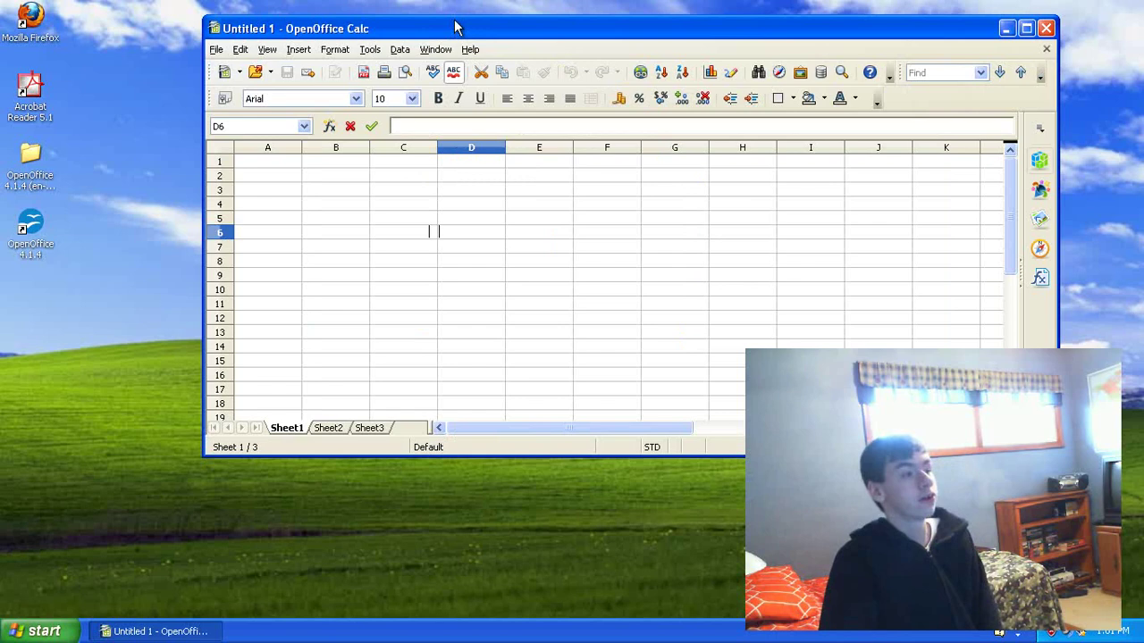
Step: Enter Sun in cell A1 and 12% in cell B1
left_click_drag(453, 37, 364, 47)
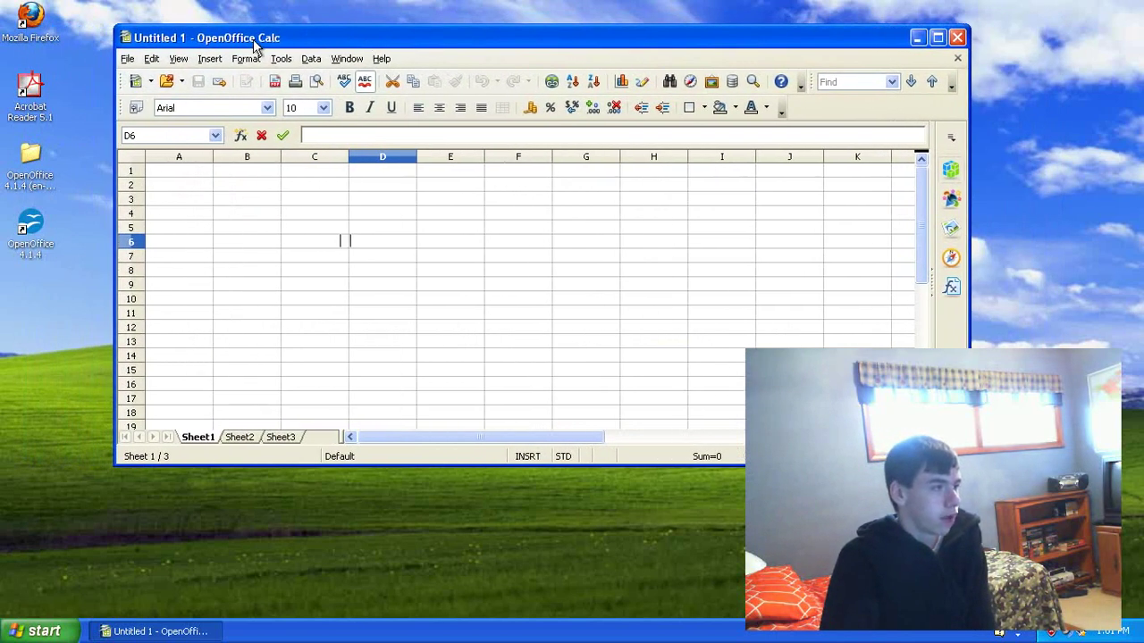
left_click(178, 176)
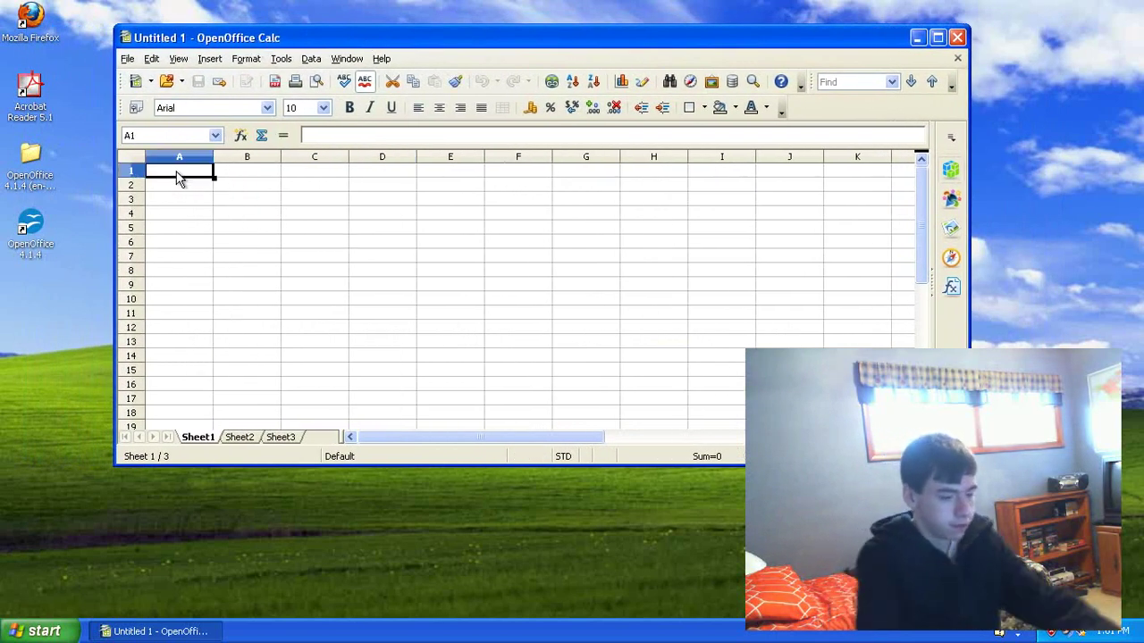
type("Sun")
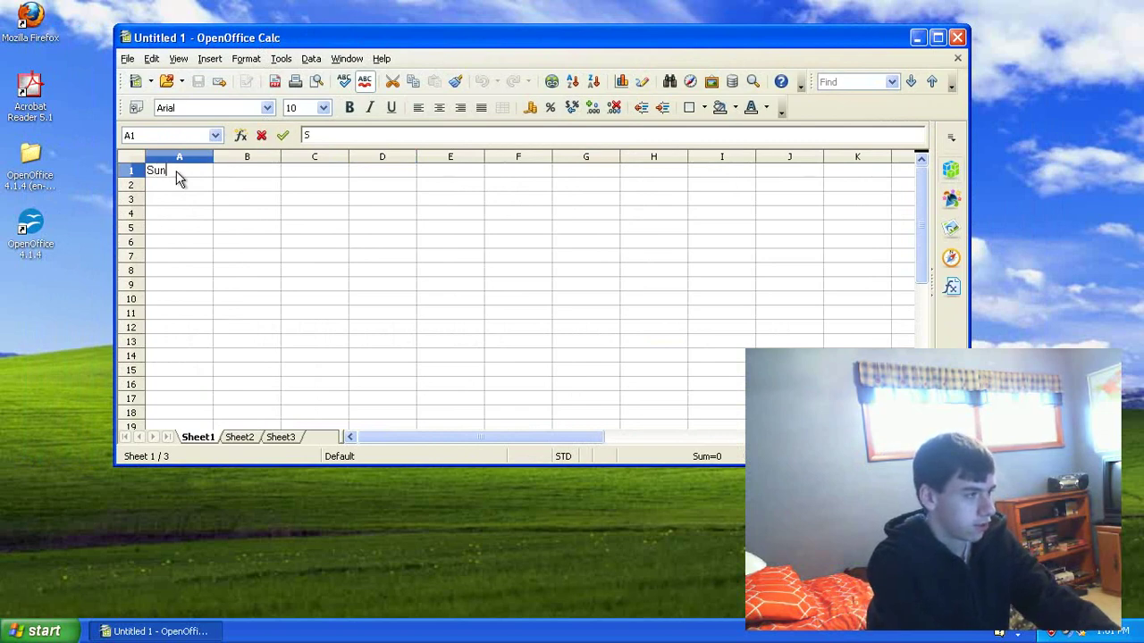
left_click(260, 176)
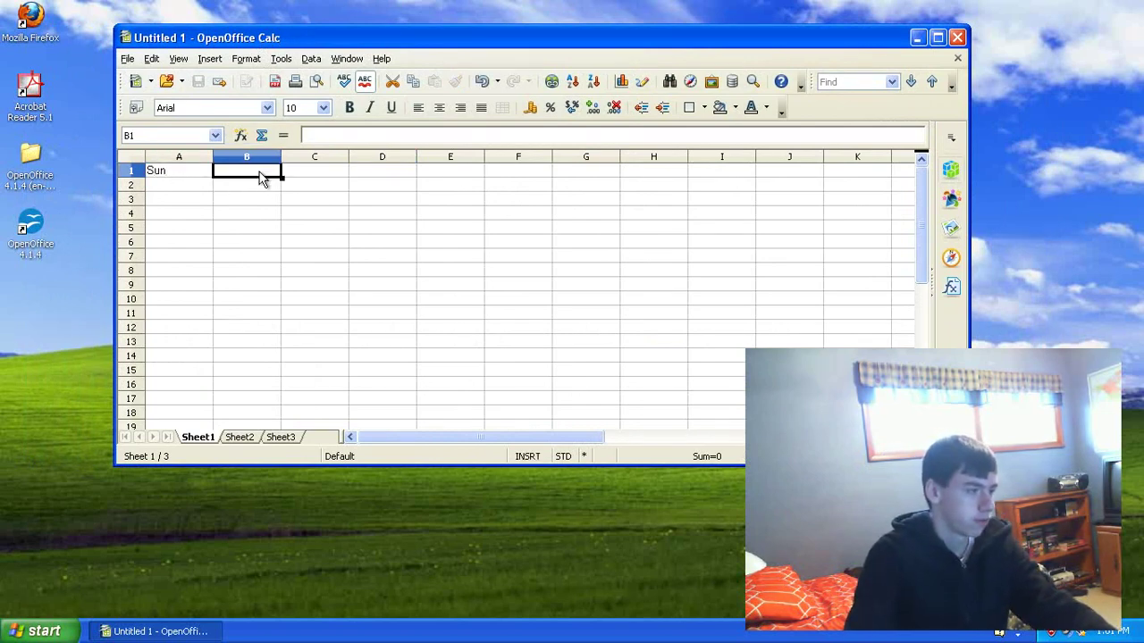
type("%1")
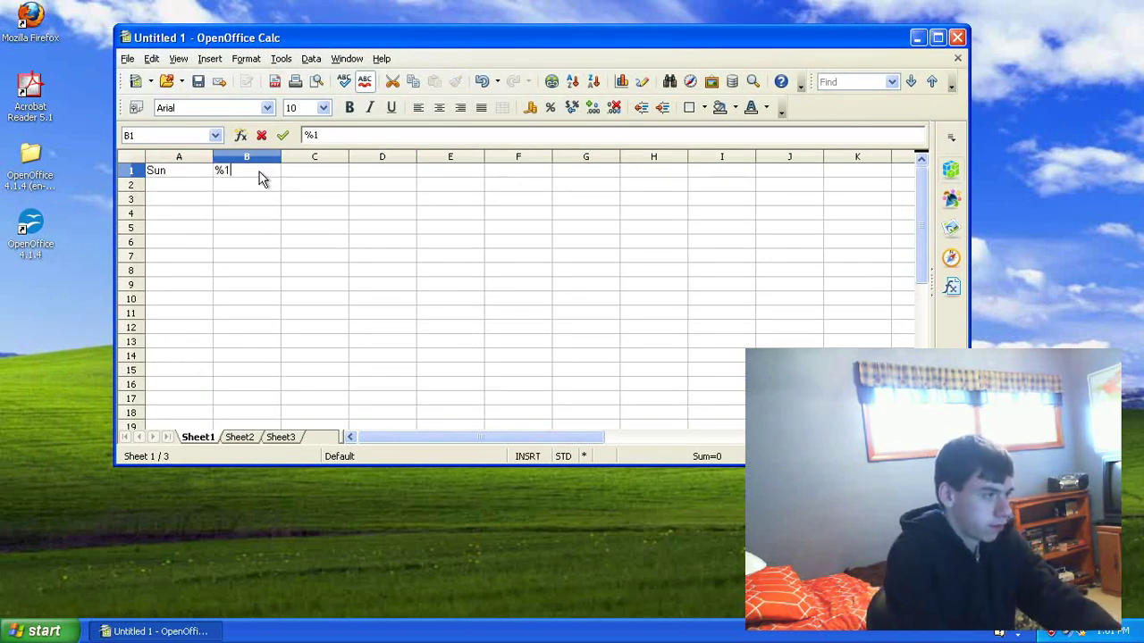
type("2%")
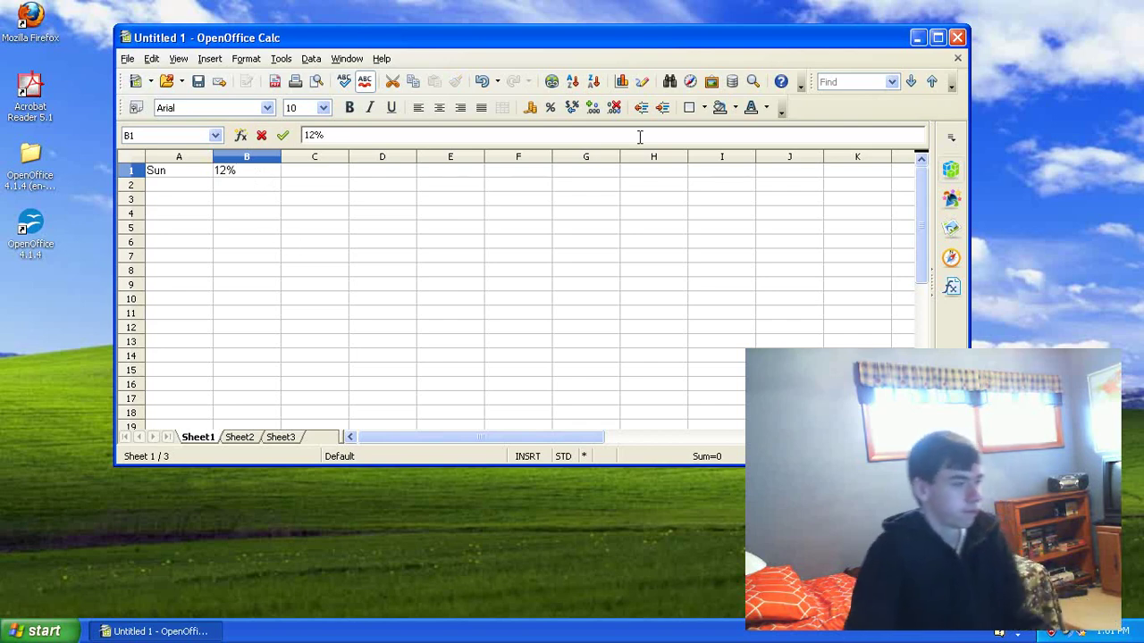
left_click(189, 185)
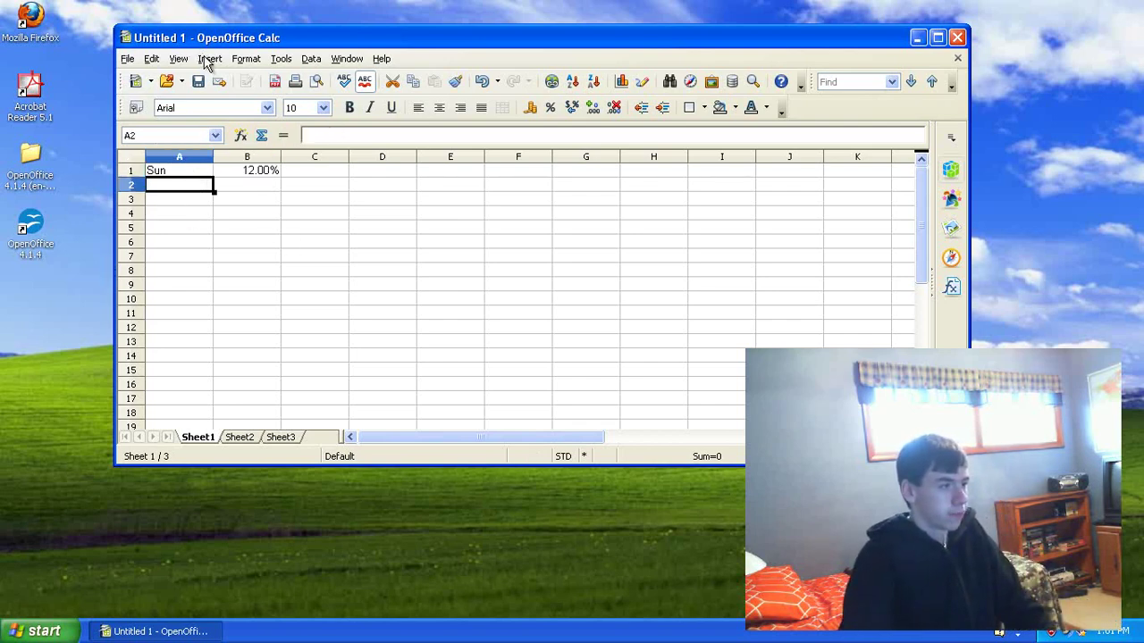
Step: Insert a chart of the Sun 12% data
left_click(254, 58)
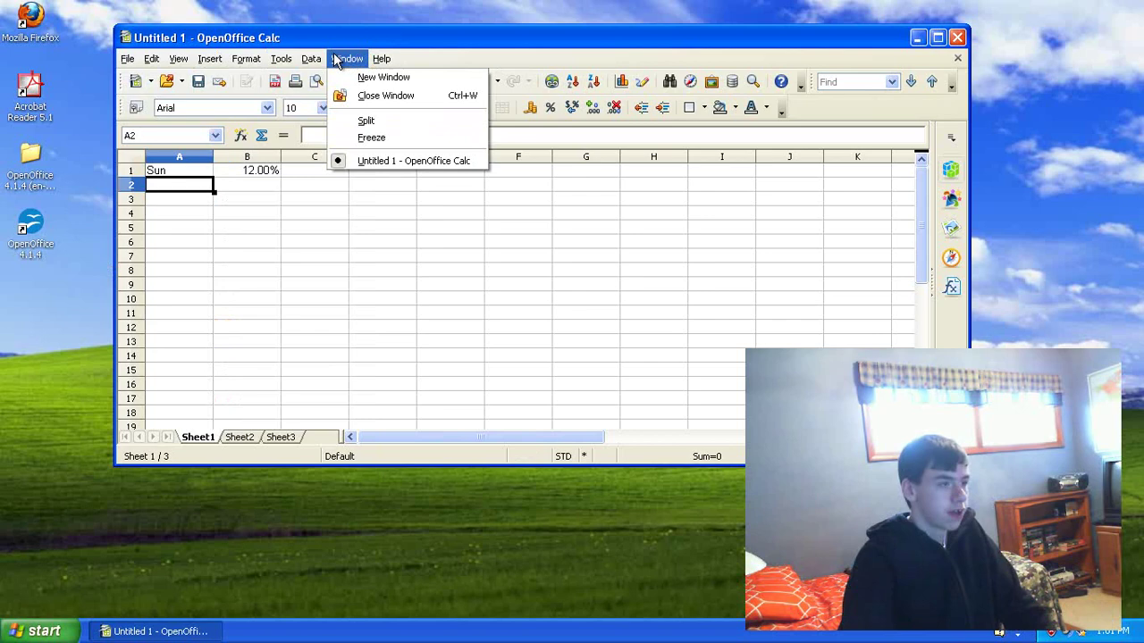
mouse_move(230, 59)
mouse_move(278, 59)
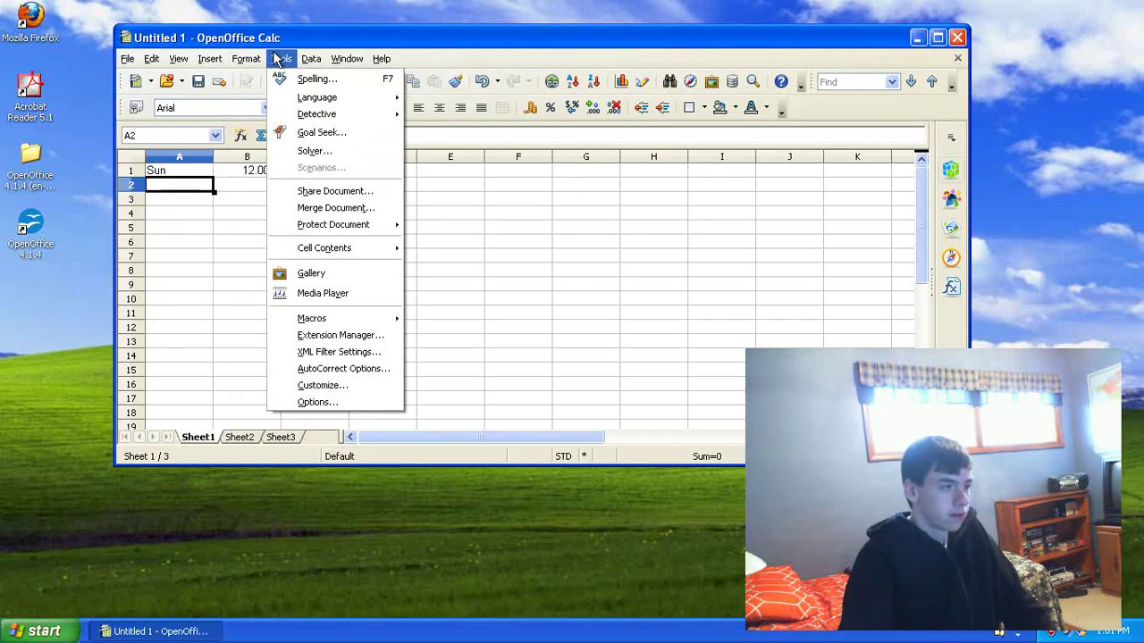
left_click(495, 55)
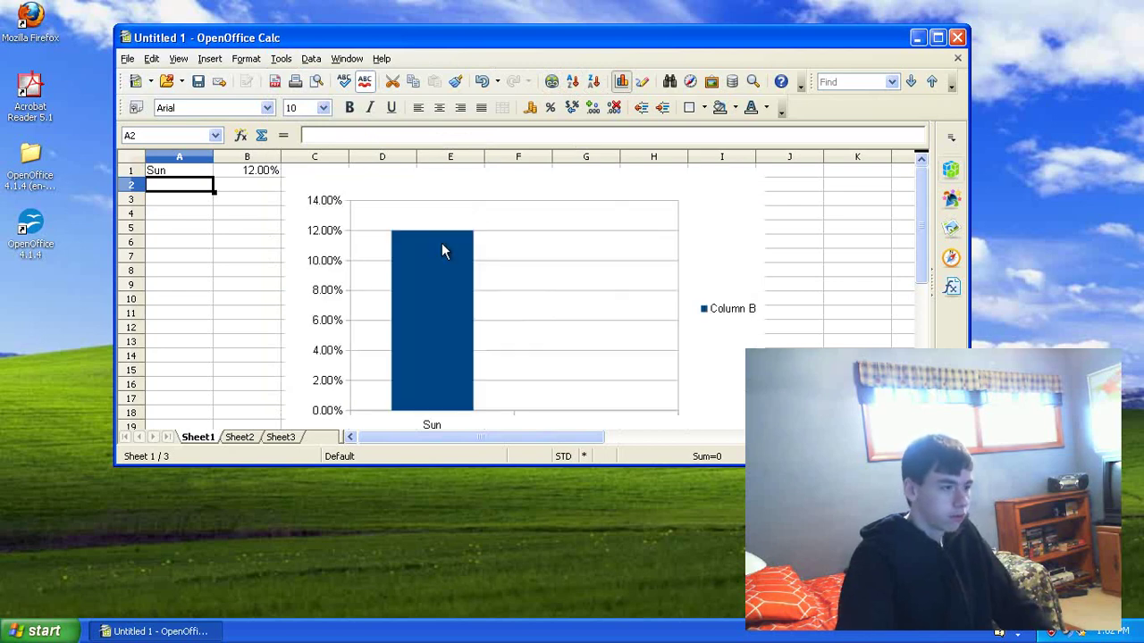
Step: Finish the Chart Wizard with default settings, then close Calc and discard the spreadsheet
left_click_drag(603, 374, 536, 261)
left_click(582, 489)
left_click(543, 224)
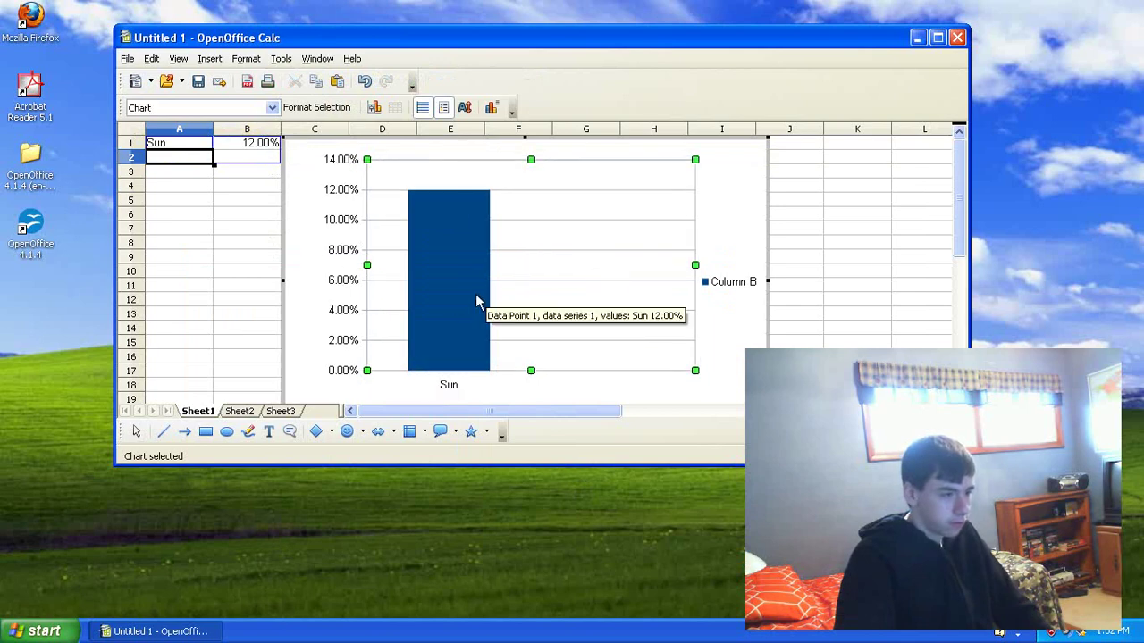
left_click(956, 37)
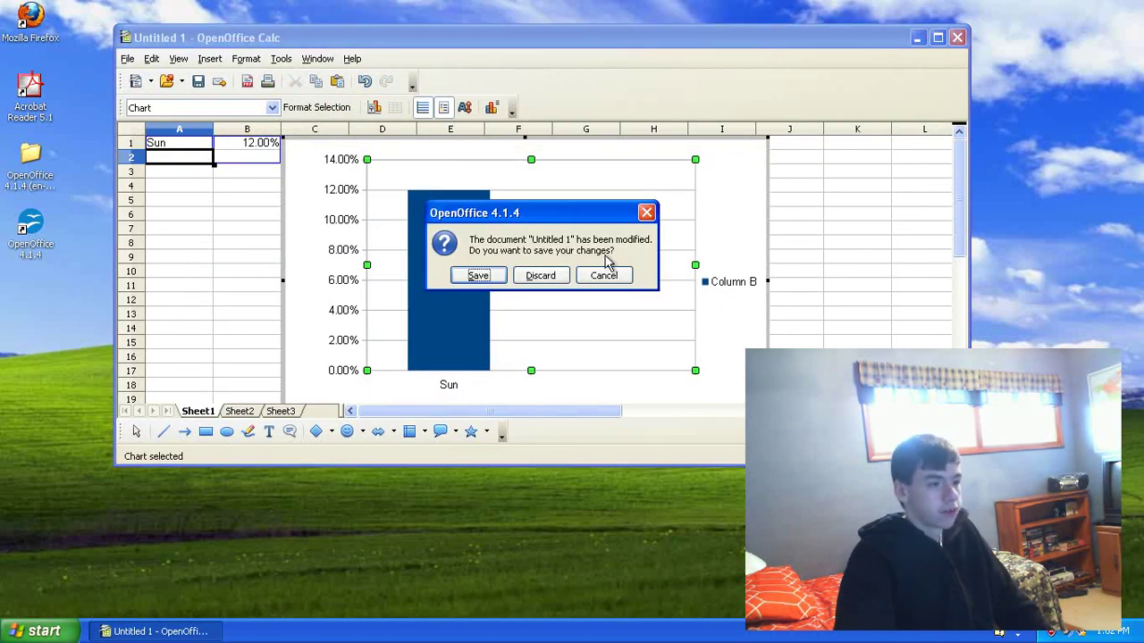
left_click(541, 276)
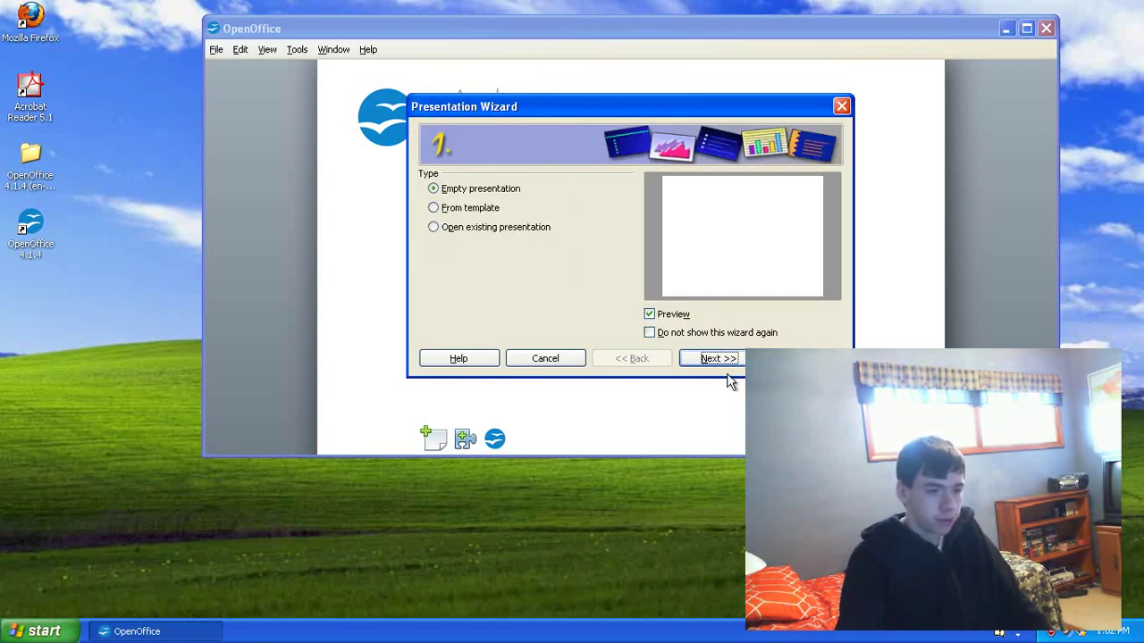
Step: Create an empty presentation using the Black and White slide design
left_click(706, 358)
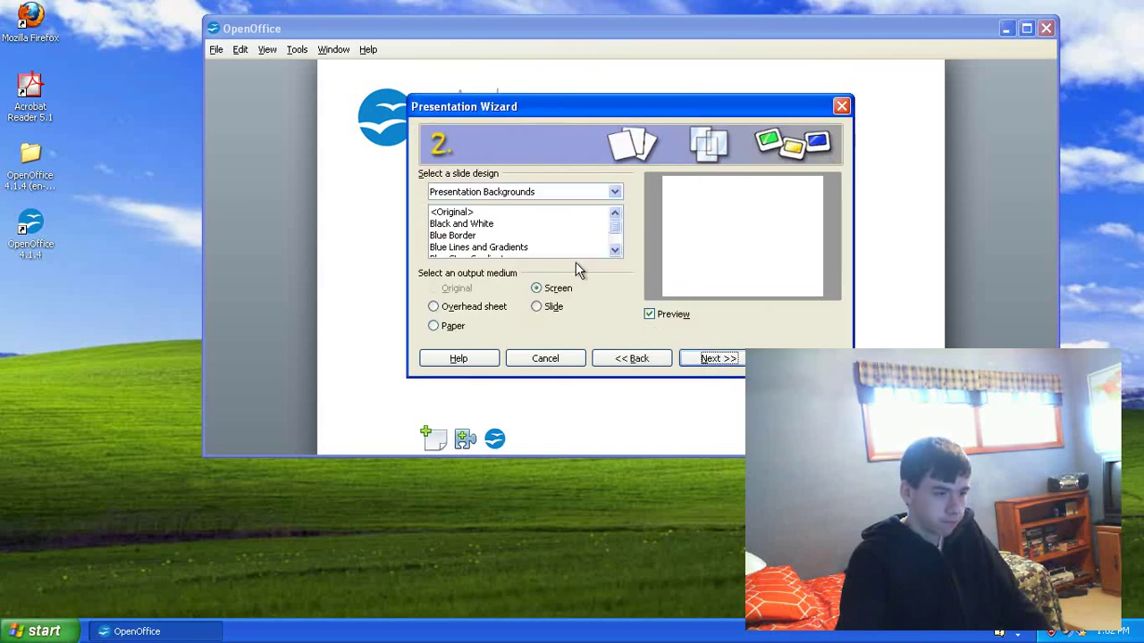
left_click(449, 217)
left_click(463, 236)
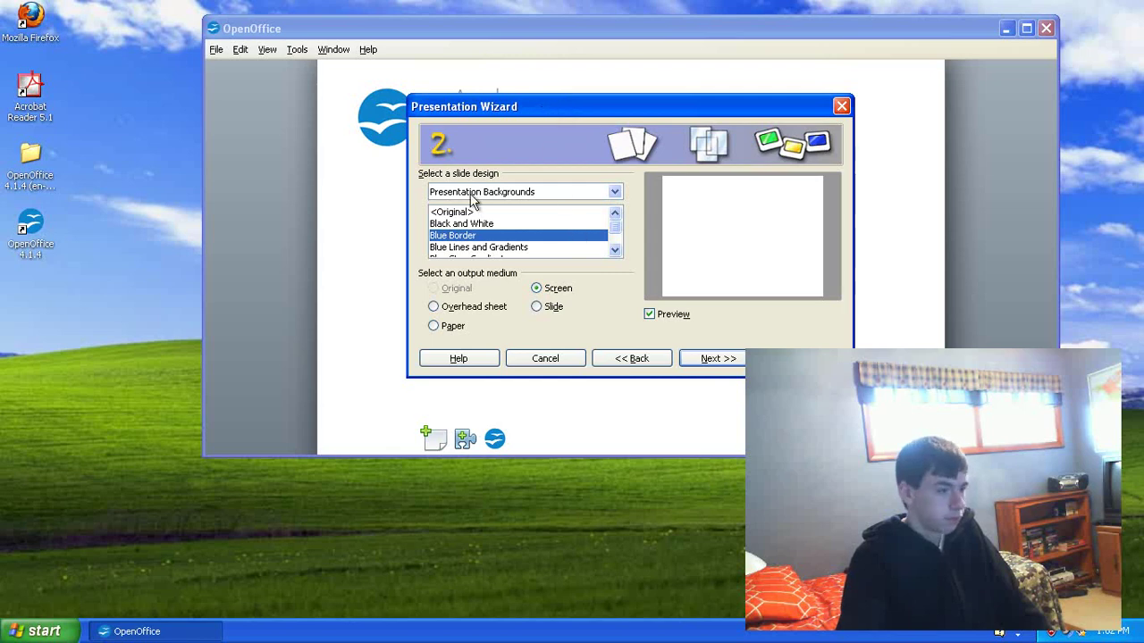
key("Up")
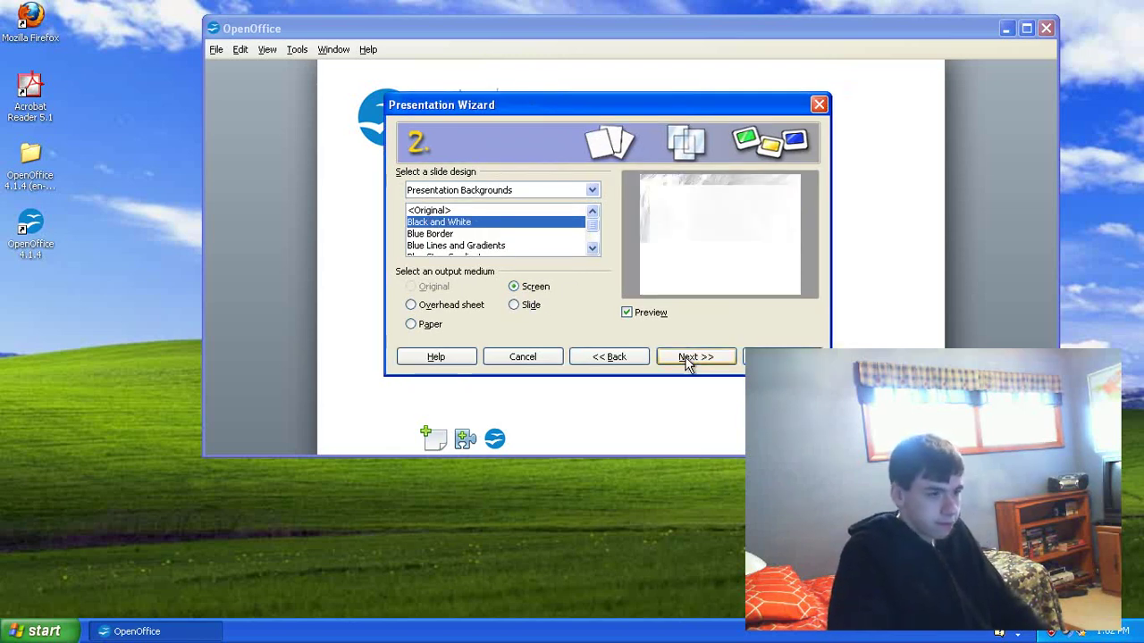
left_click(687, 359)
left_click_drag(605, 101, 565, 101)
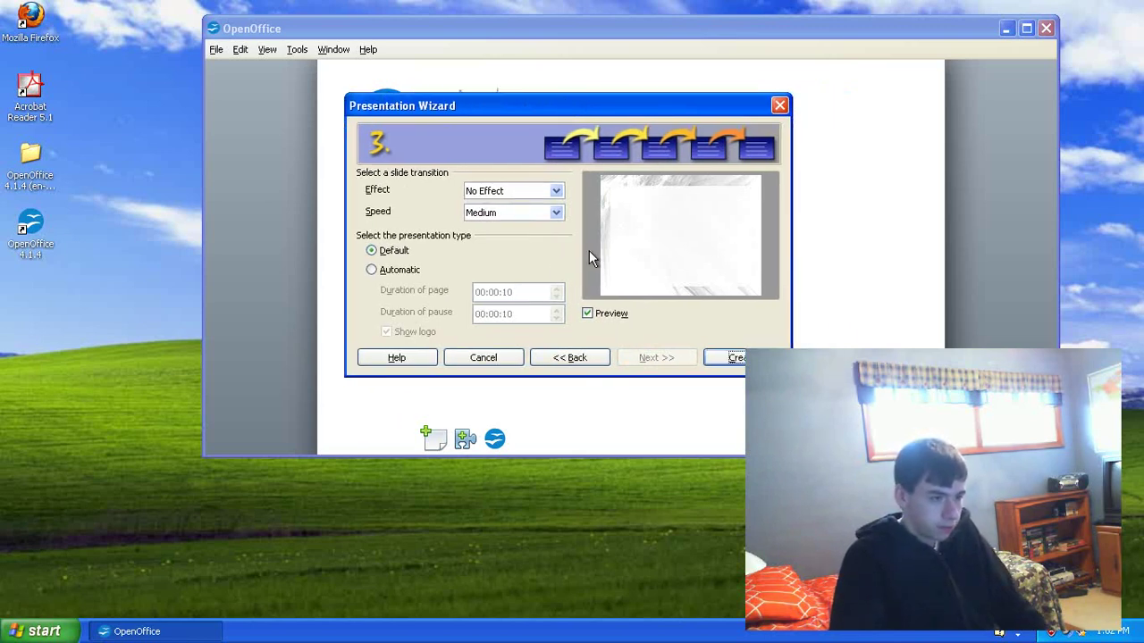
left_click(734, 358)
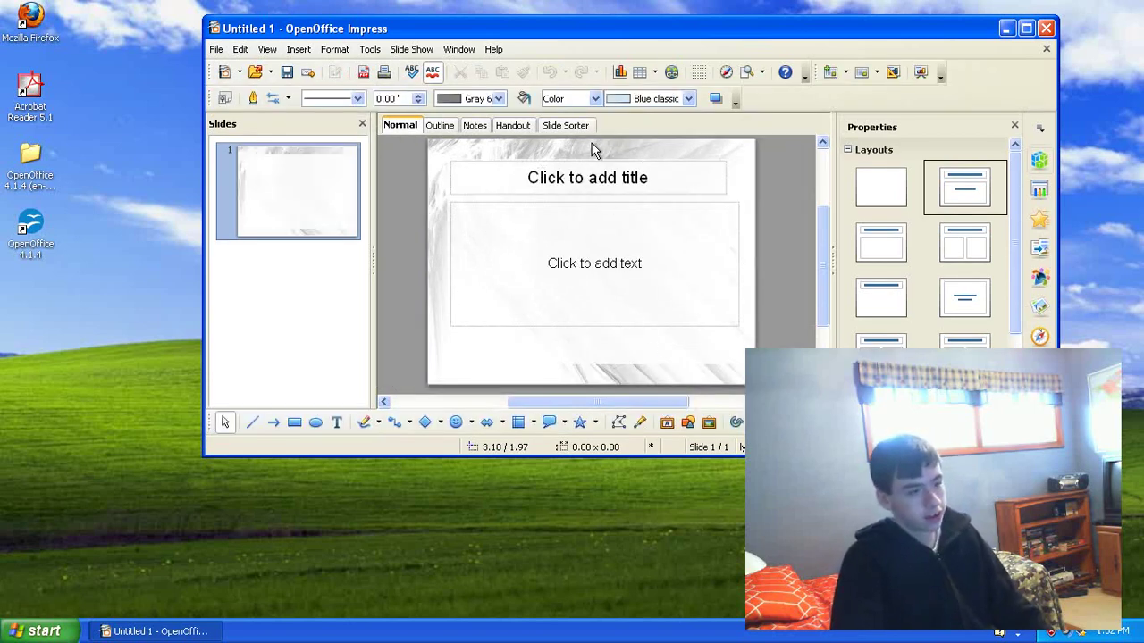
Step: Title the slide 'PowerPoint clone', then close Impress and discard the changes
left_click(555, 176)
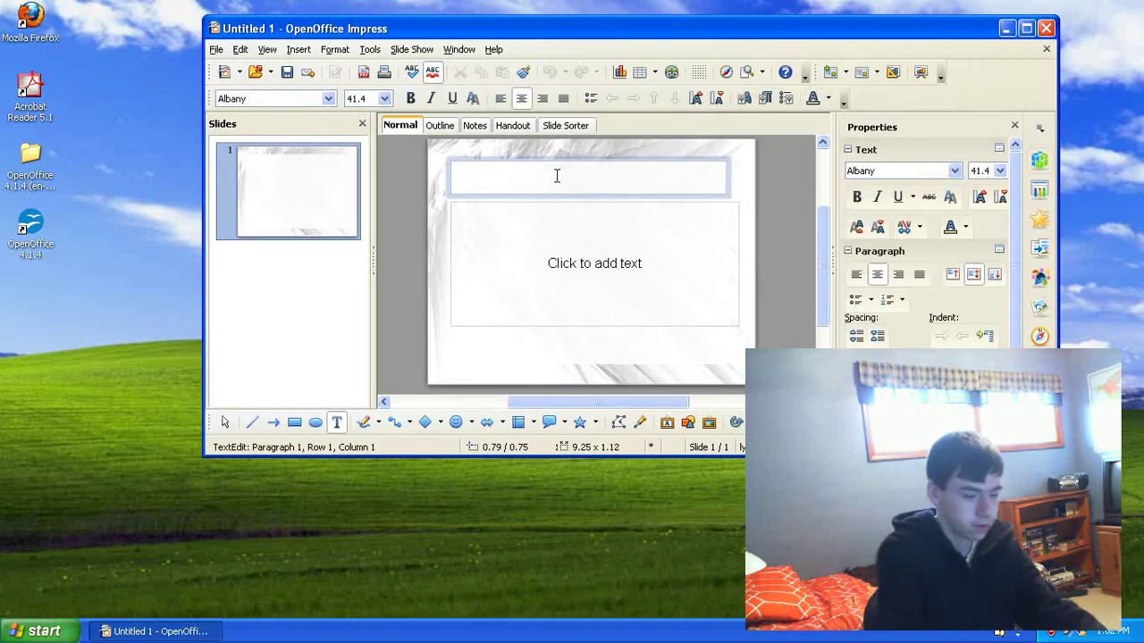
type("Power")
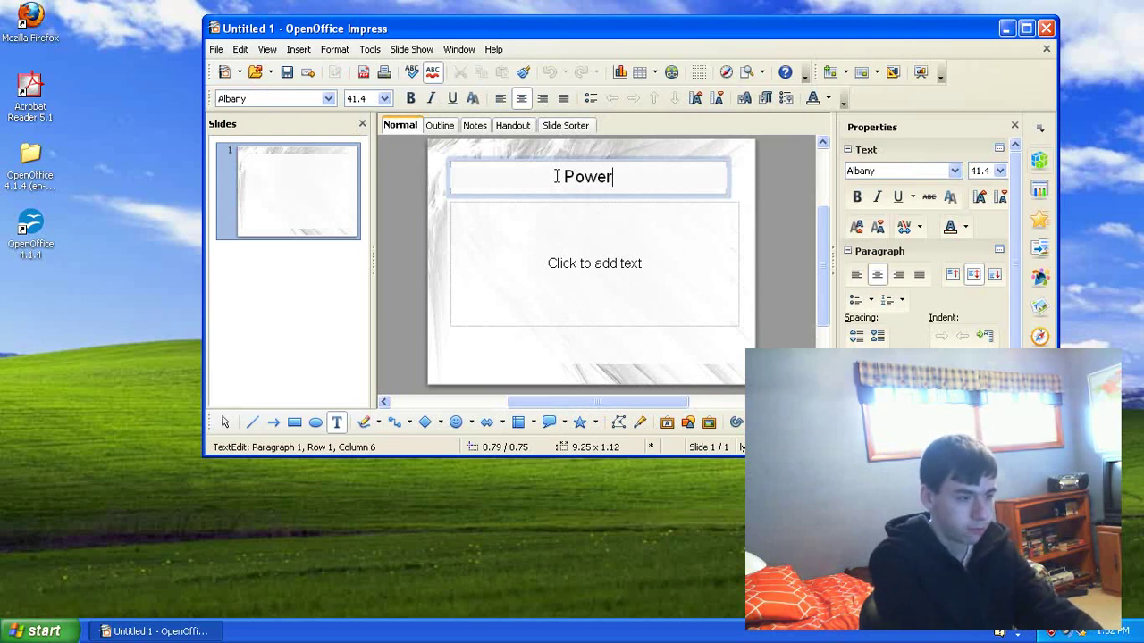
type("Point clone")
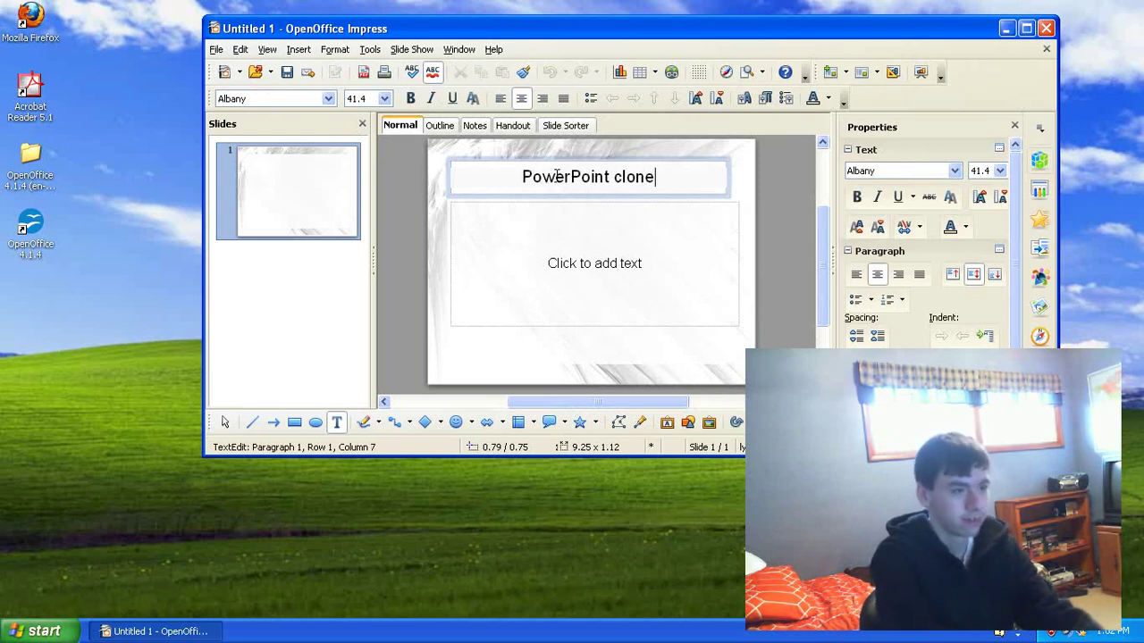
left_click(1049, 28)
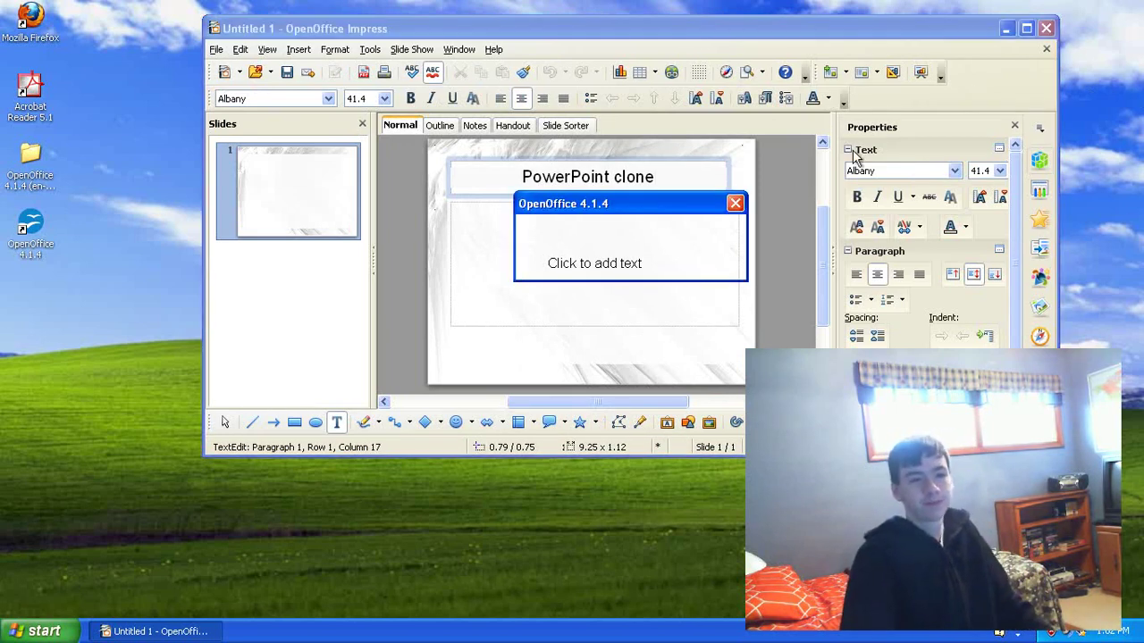
left_click(630, 268)
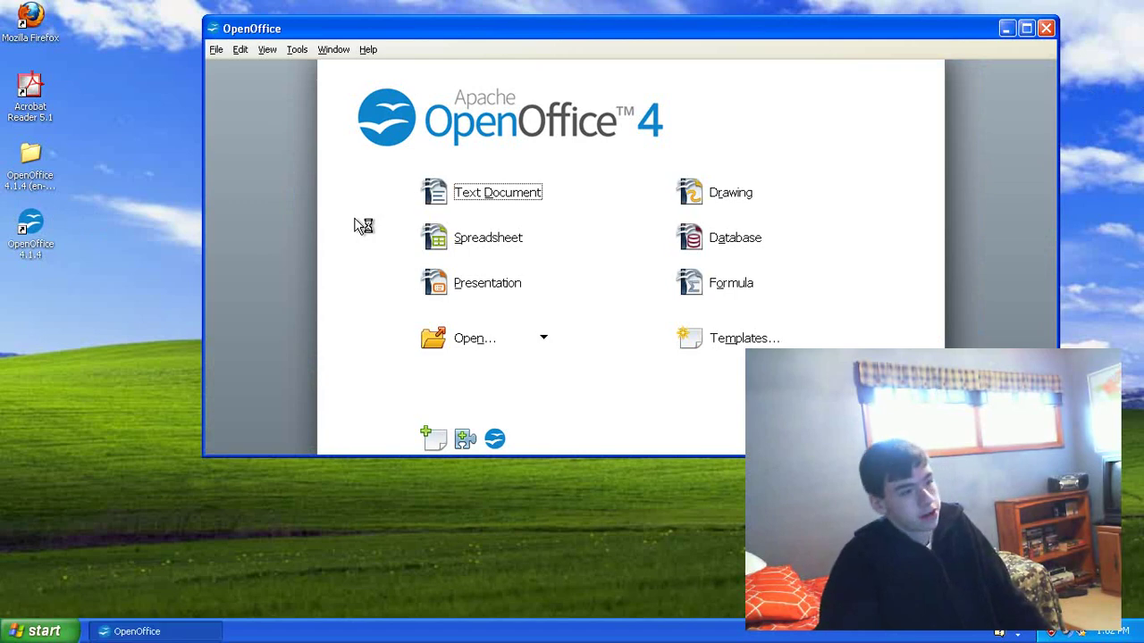
Step: Open a blank Untitled 1 drawing, look at the Insert menu, then close Draw
left_click(725, 199)
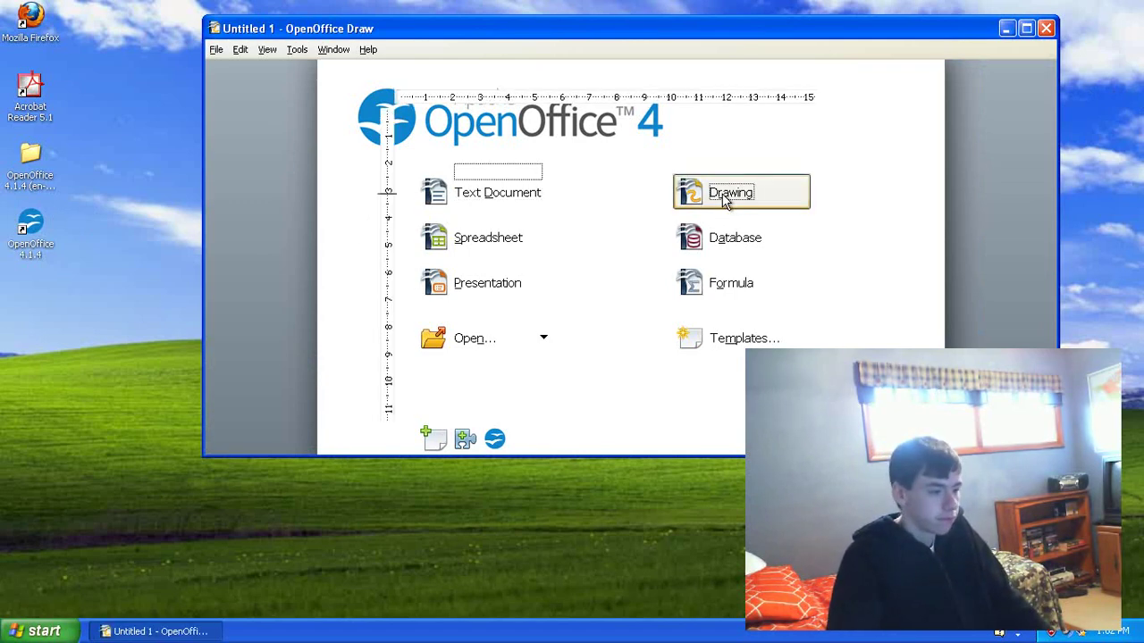
left_click_drag(659, 16, 638, 23)
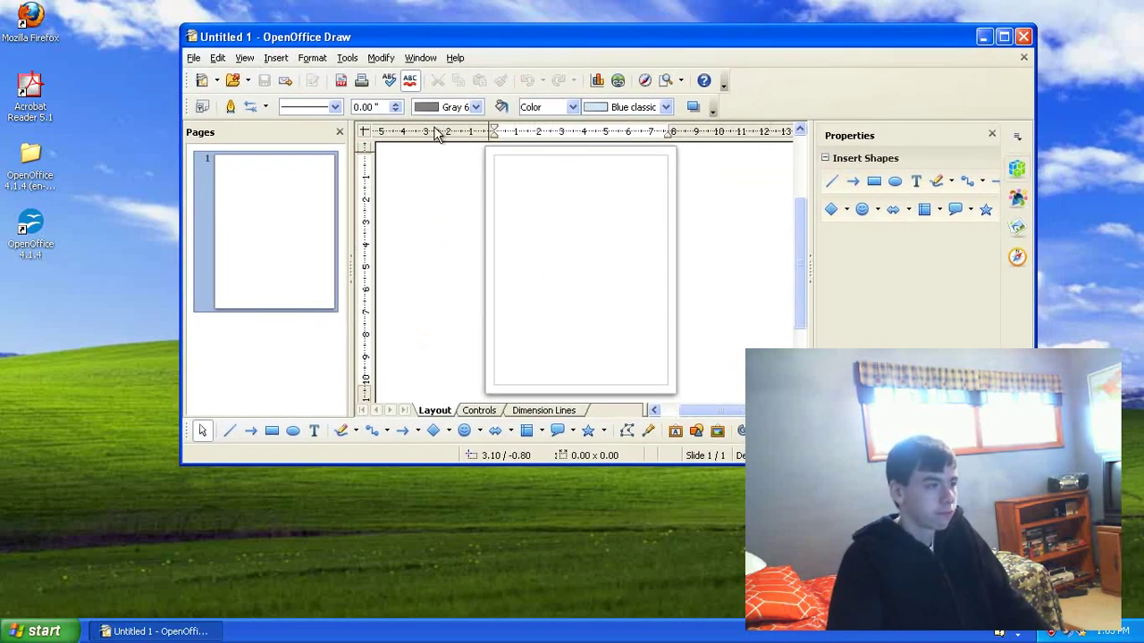
left_click_drag(399, 34, 417, 34)
left_click_drag(636, 295, 679, 255)
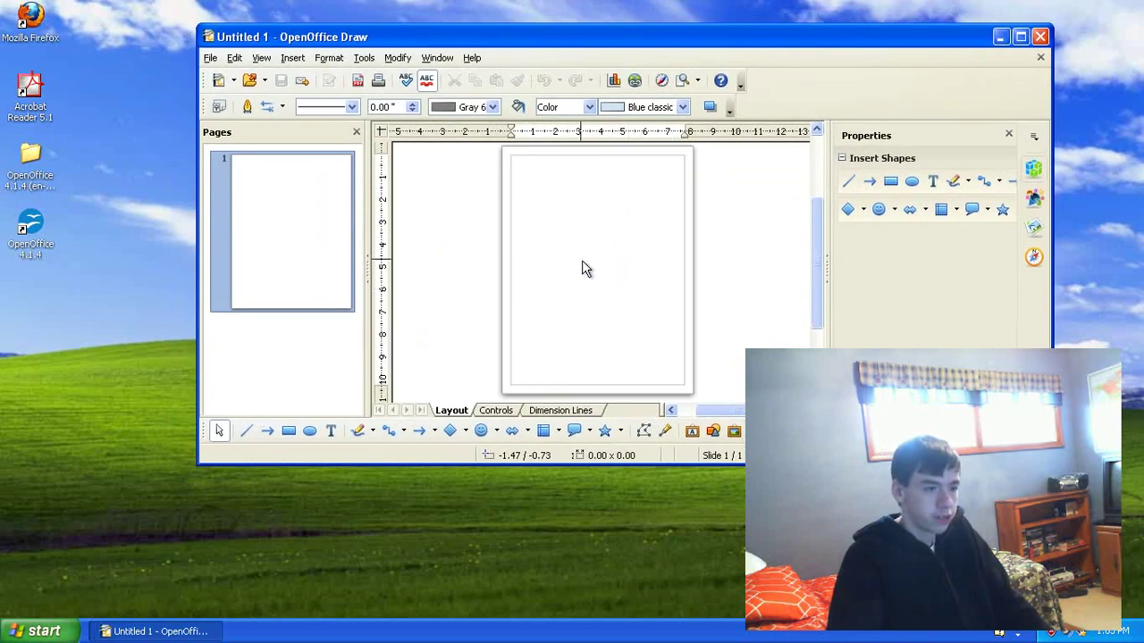
left_click_drag(581, 260, 649, 341)
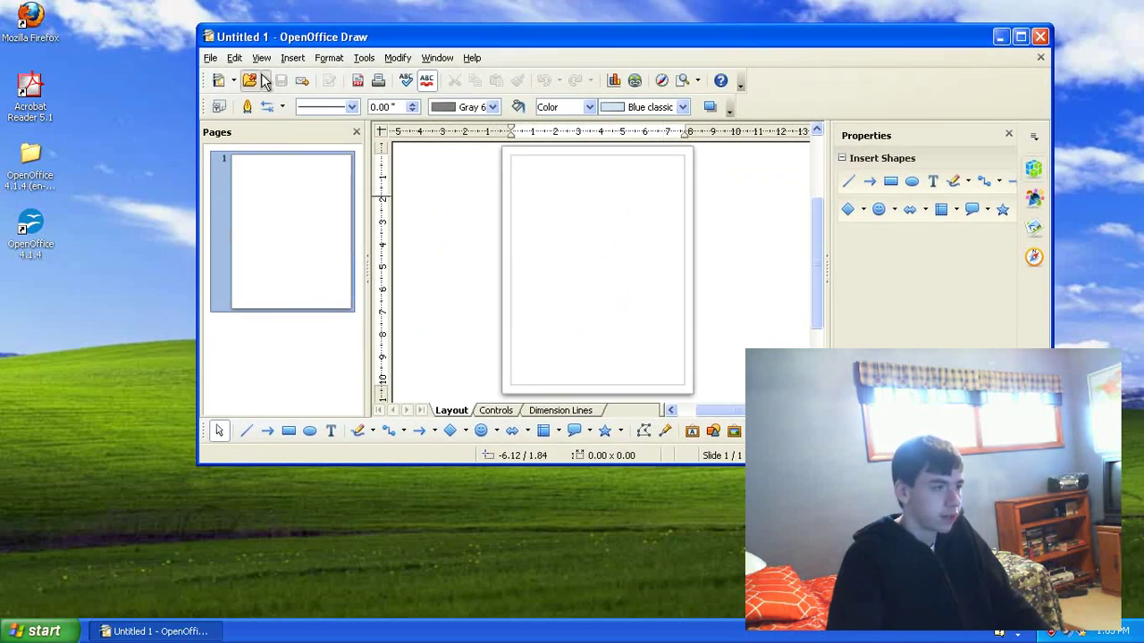
left_click(287, 59)
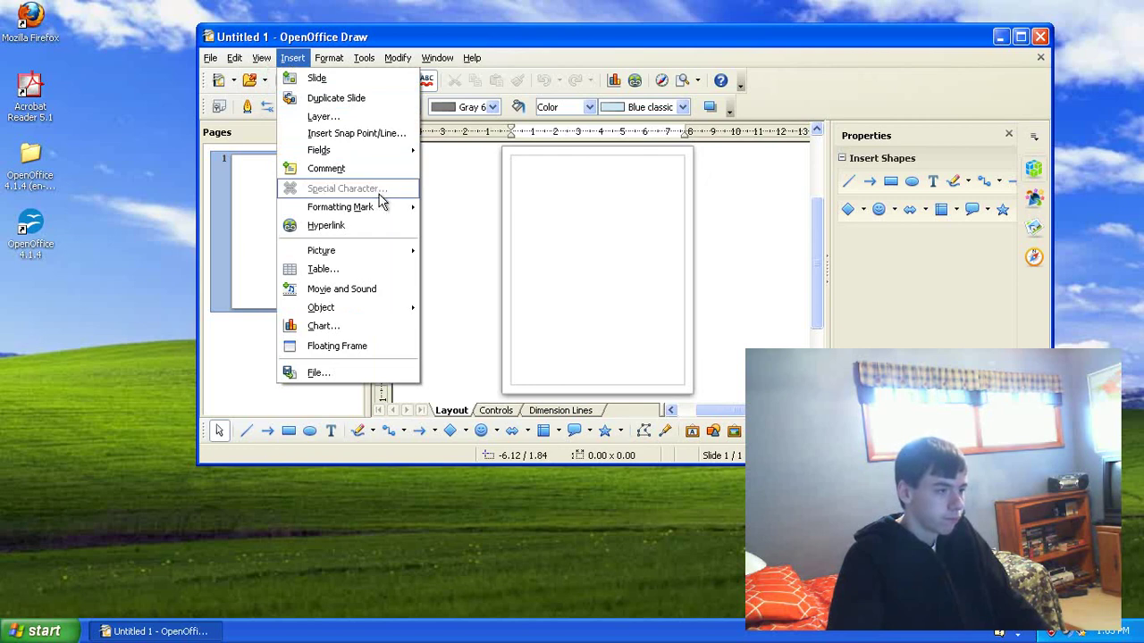
left_click(575, 36)
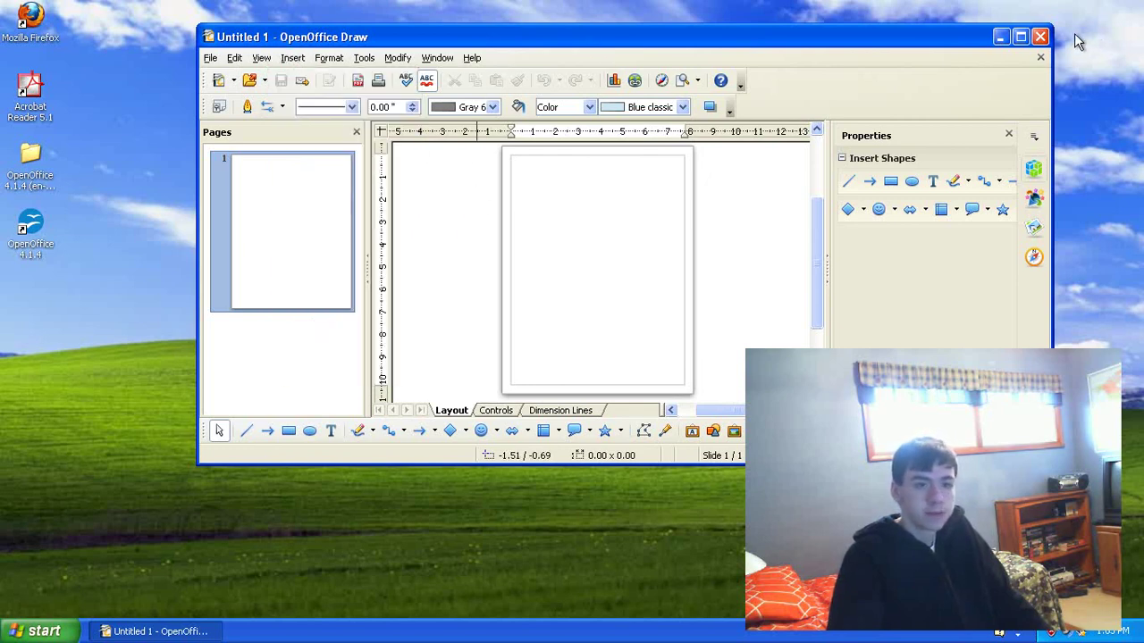
left_click(1042, 37)
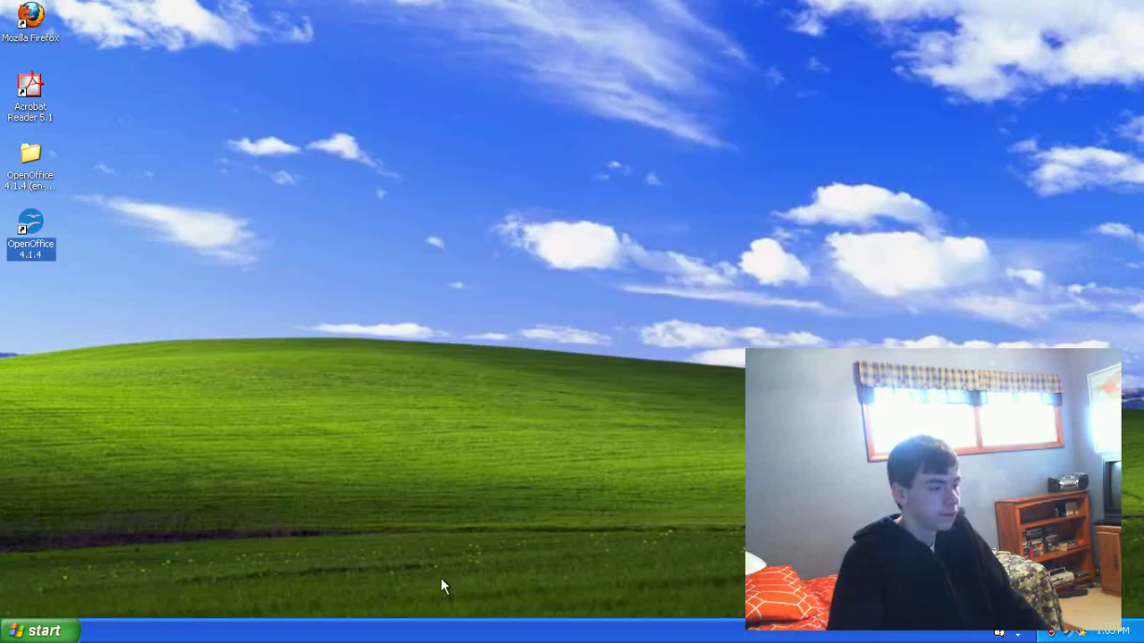
double_click(42, 251)
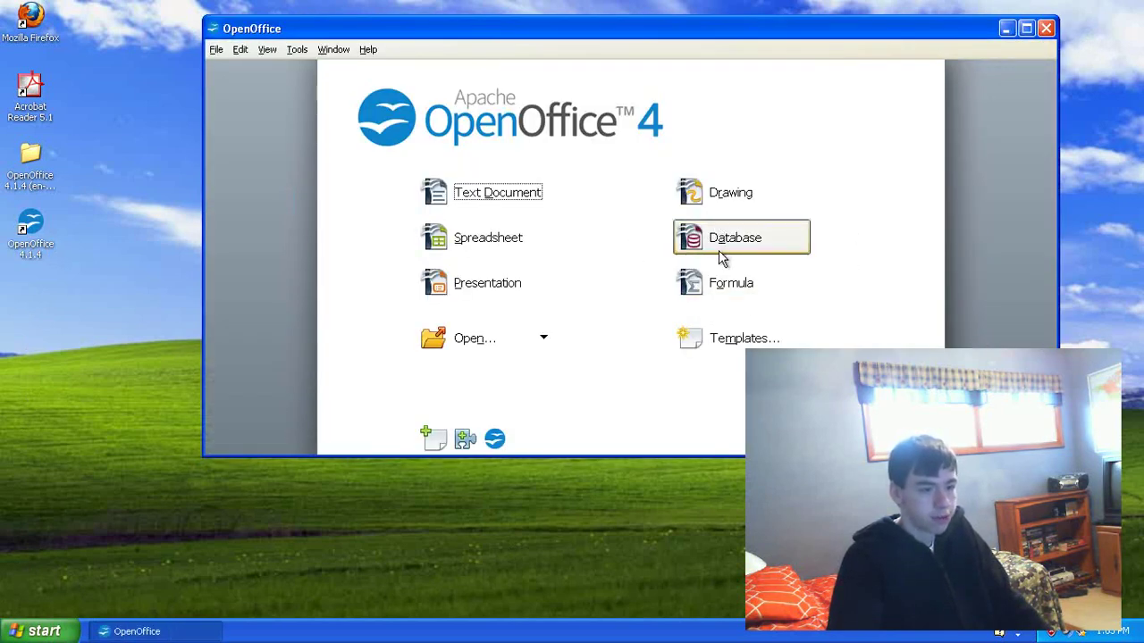
left_click(541, 343)
left_click(532, 346)
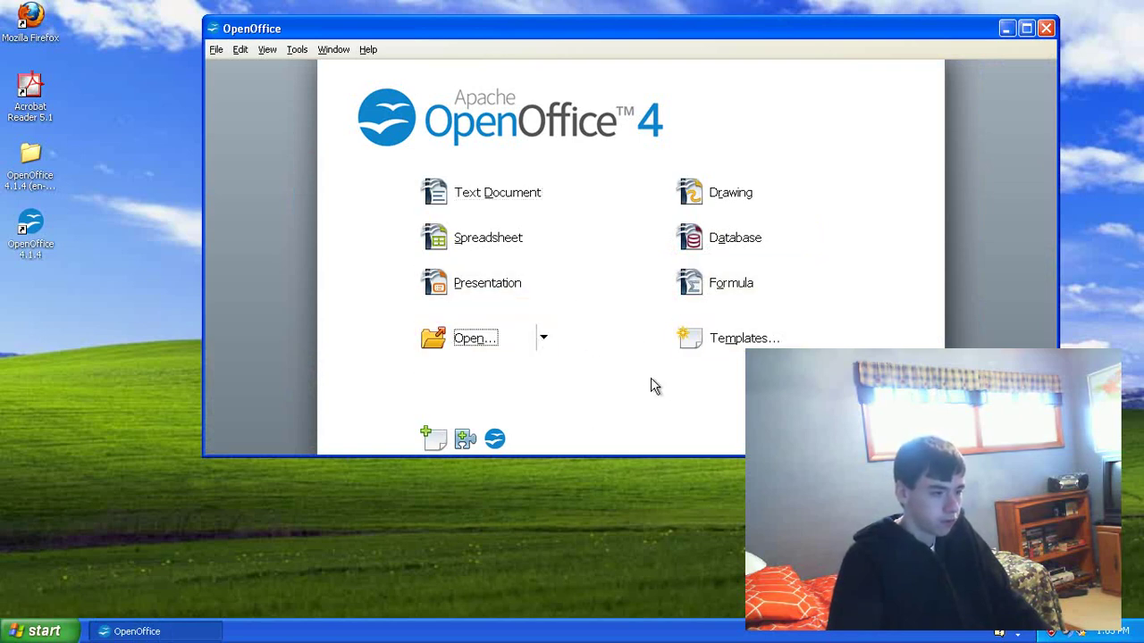
Step: Copy OpenOffice Writer from All Programs > OpenOffice 4.1.4 and paste it onto the desktop
left_click(1043, 28)
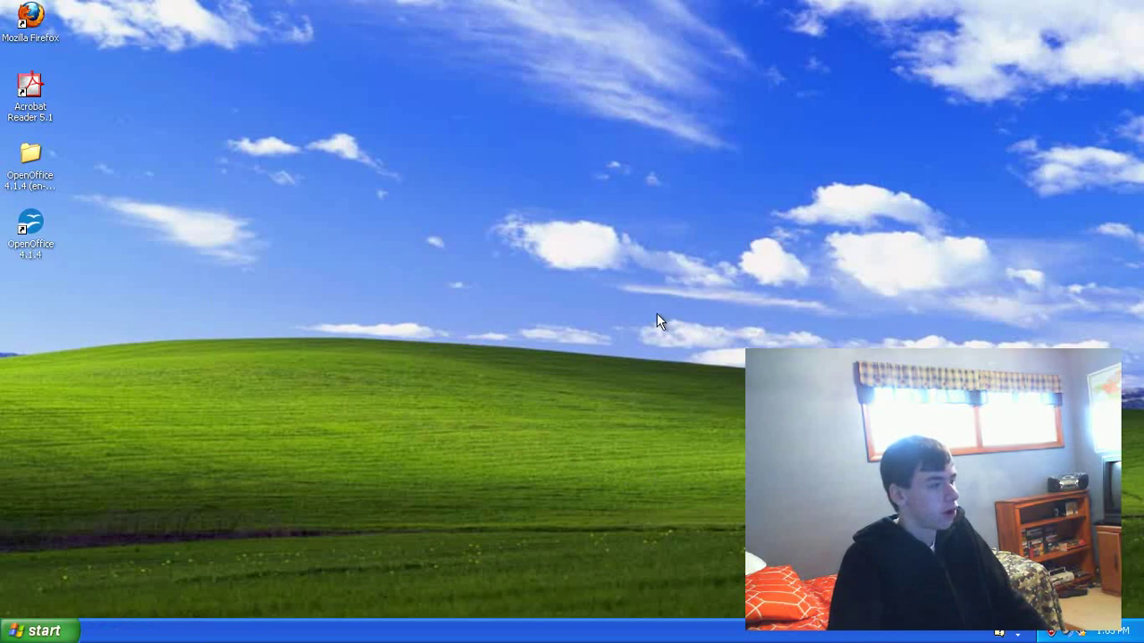
left_click(36, 631)
left_click(62, 576)
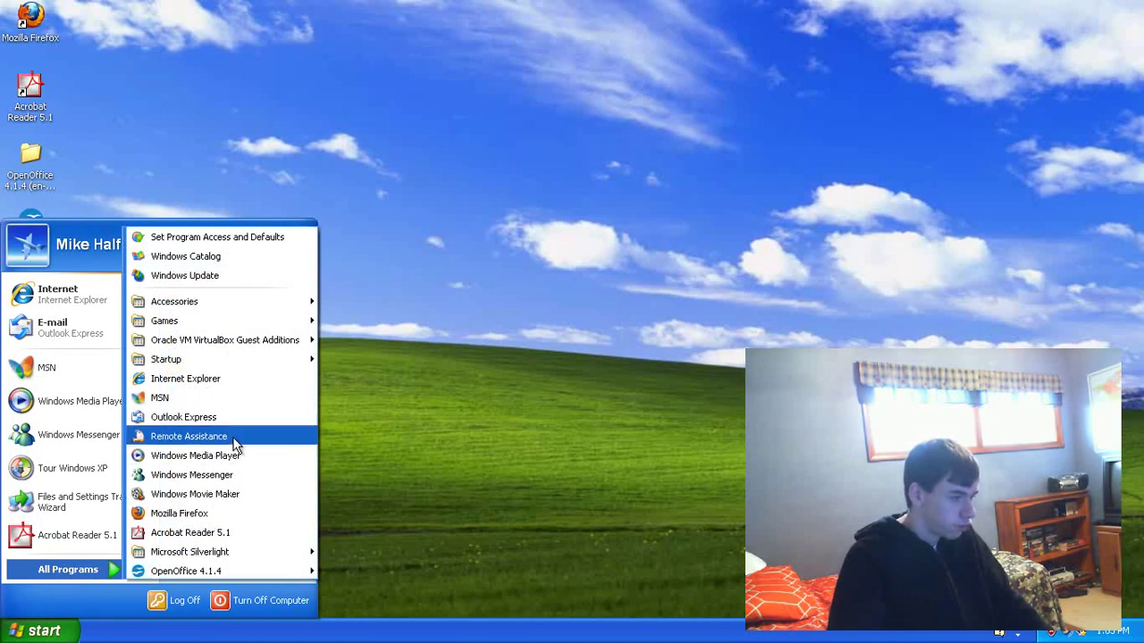
mouse_move(295, 571)
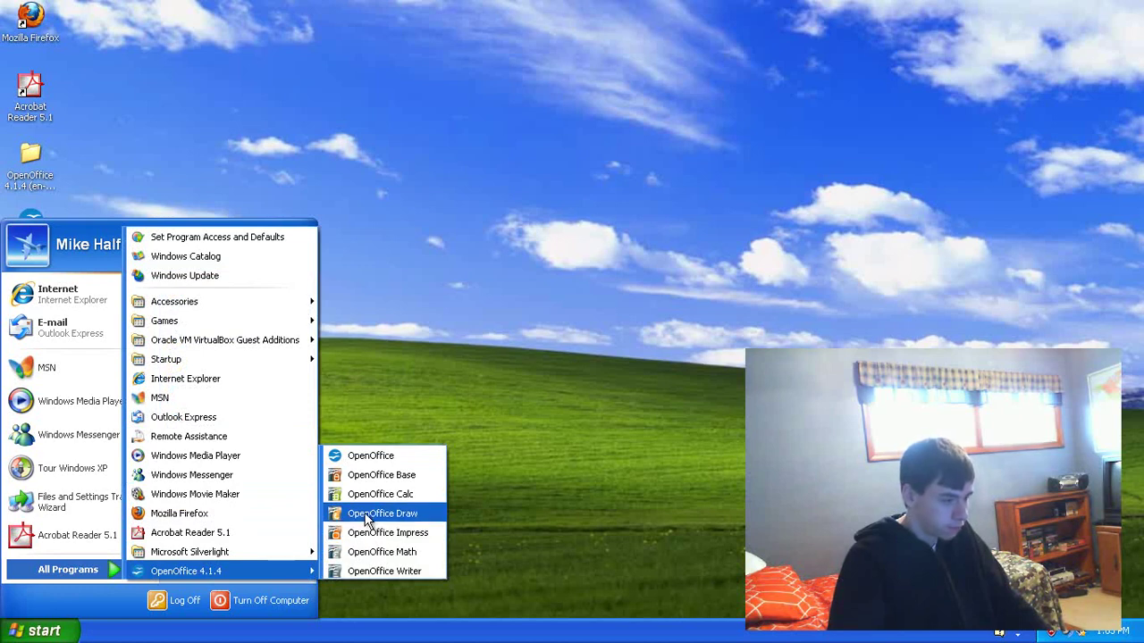
right_click(426, 571)
left_click(452, 472)
left_click(128, 171)
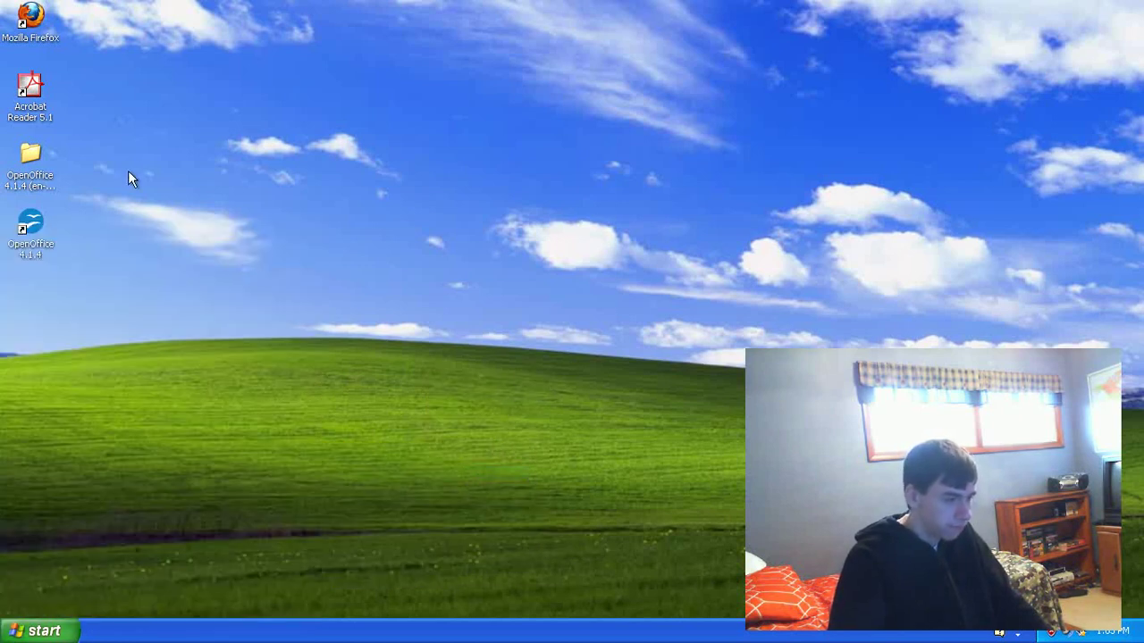
right_click(130, 167)
left_click(157, 211)
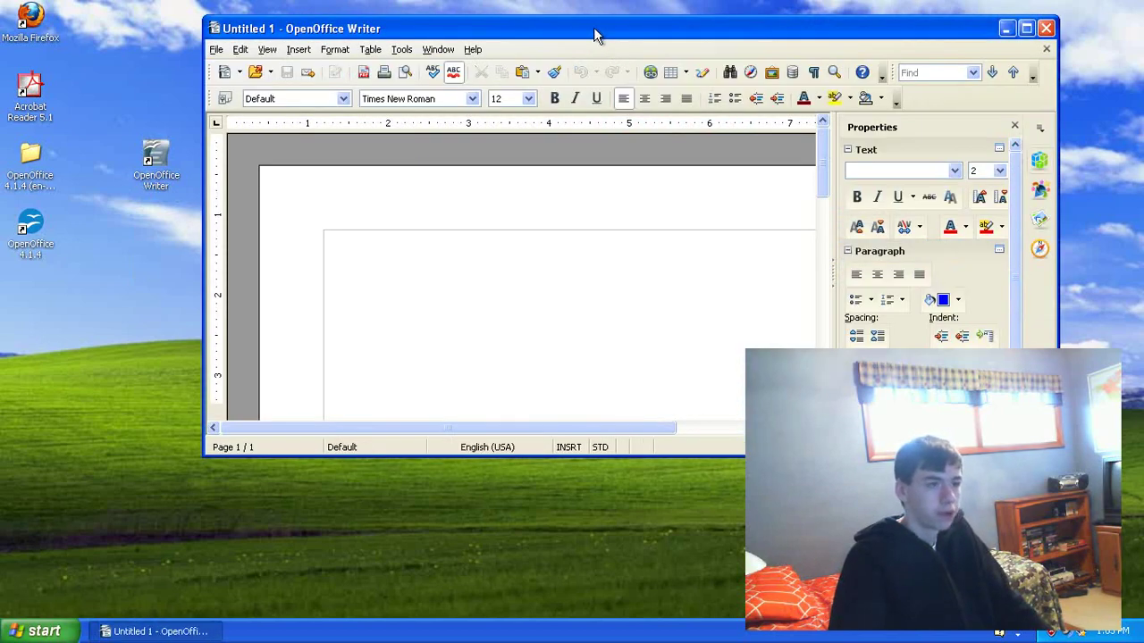
Step: Close the test Writer document and line up the shortcut below OpenOffice 4.1.4
left_click_drag(593, 28, 554, 28)
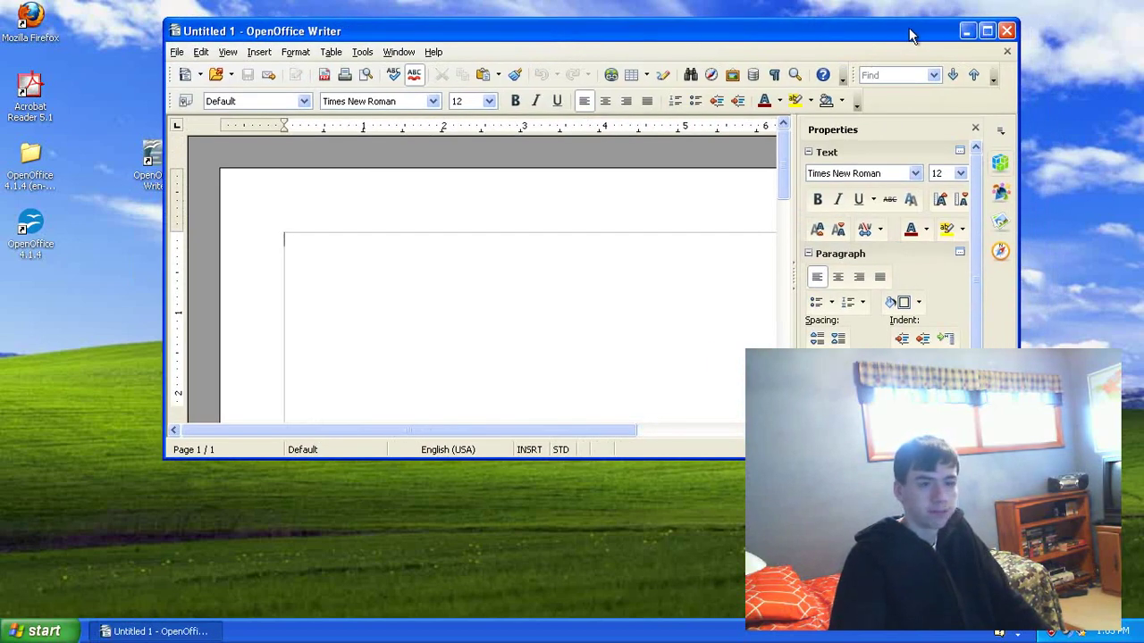
left_click(976, 130)
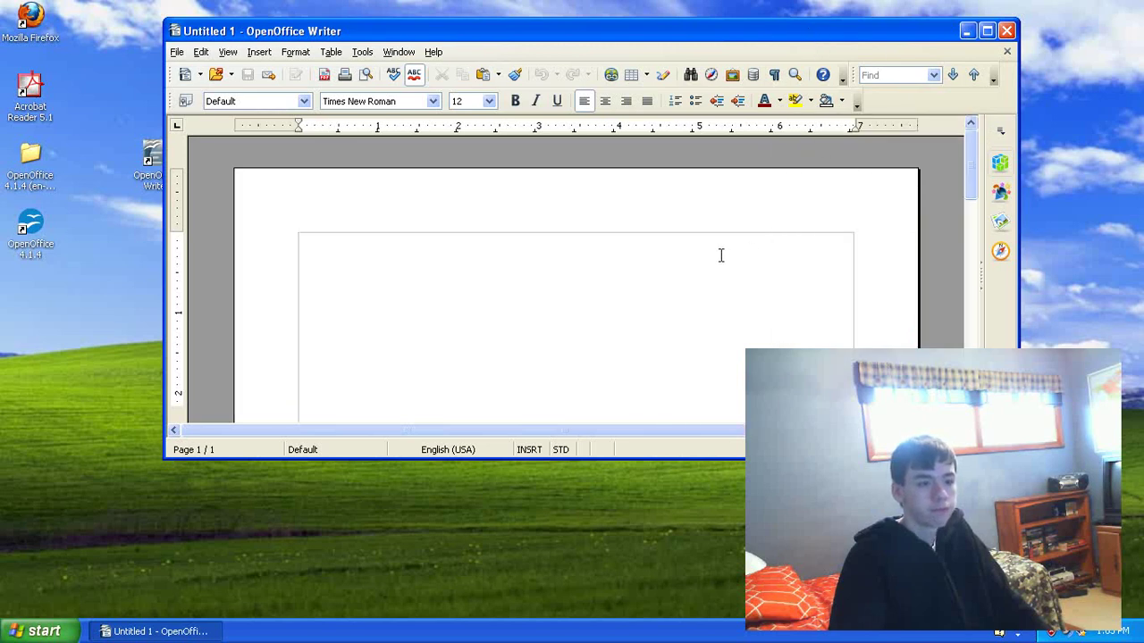
scroll(721, 256, "down", 2)
left_click(991, 33)
left_click(1005, 33)
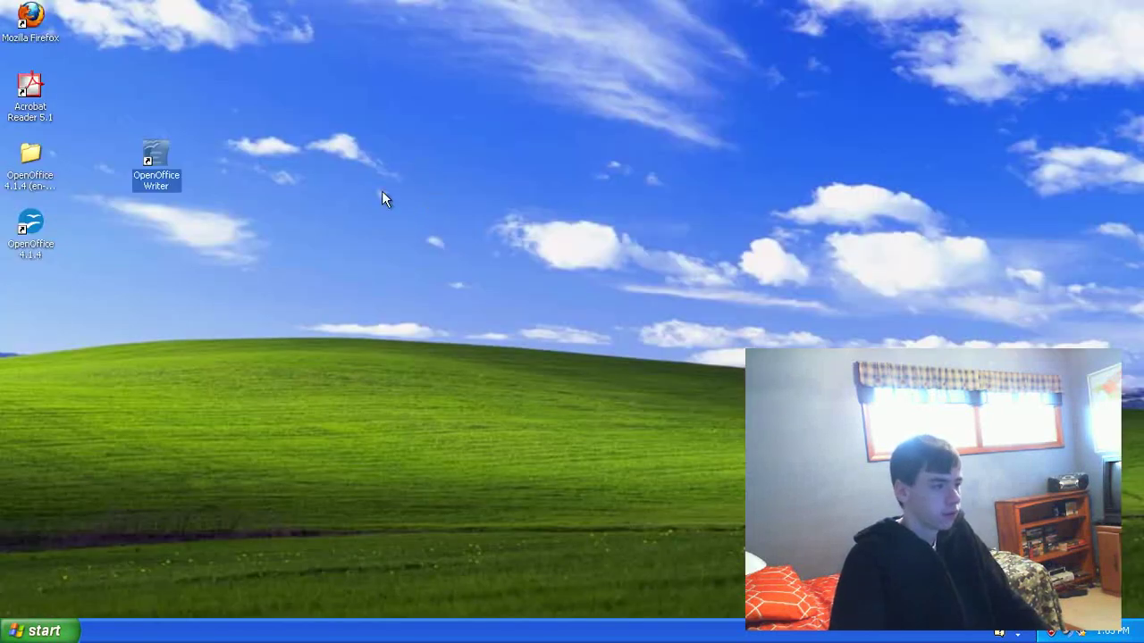
left_click_drag(168, 175, 42, 302)
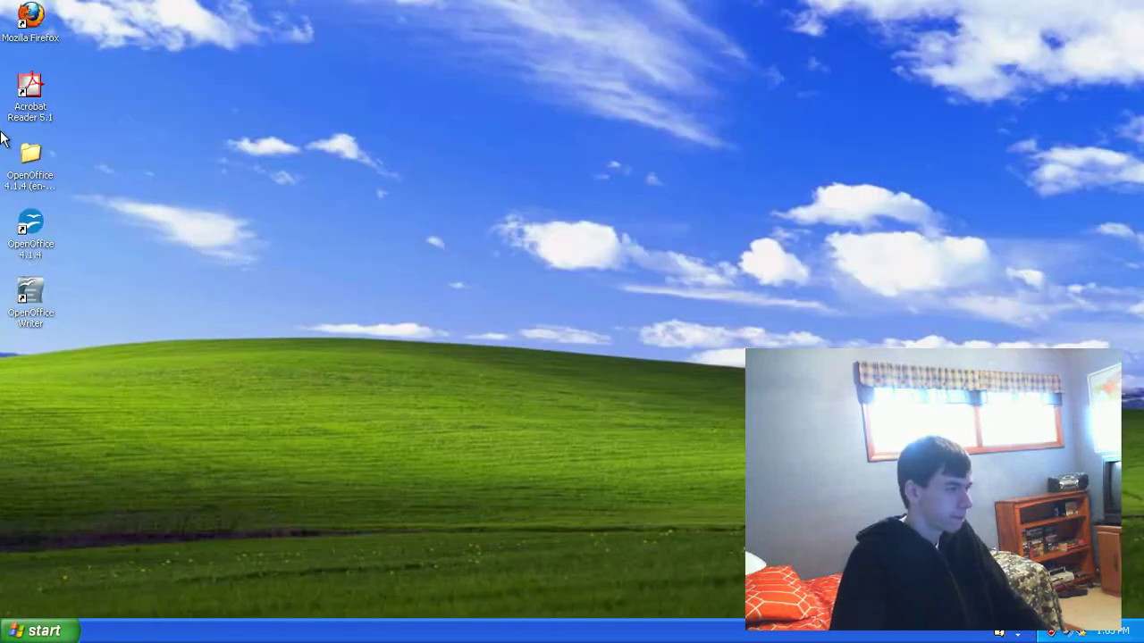
left_click(20, 23)
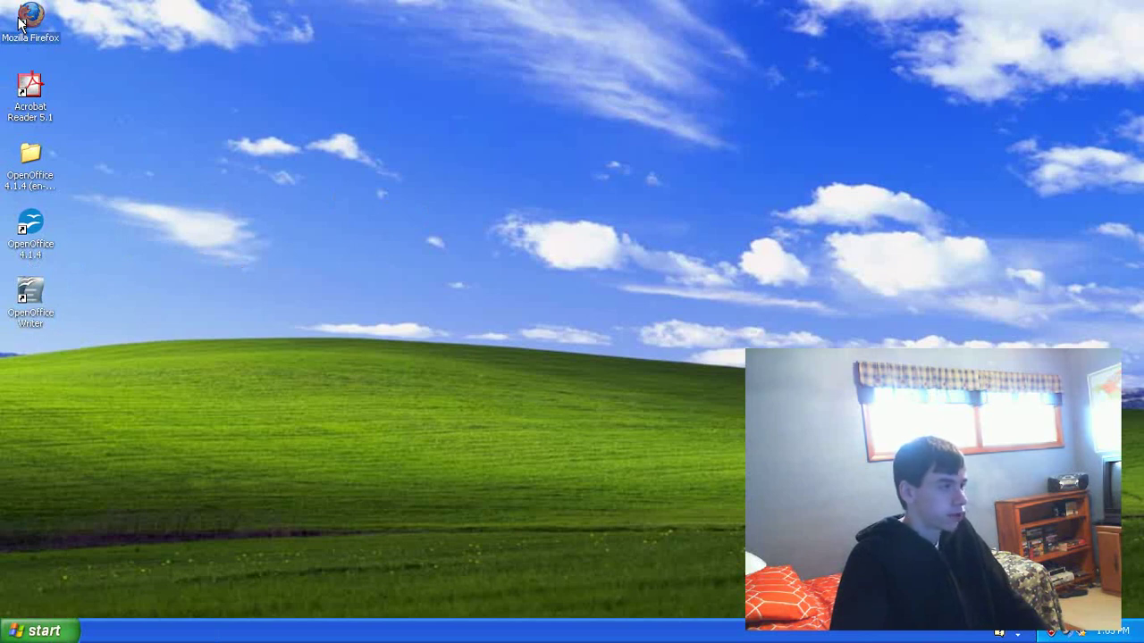
Step: Launch Firefox, search DuckDuckGo for AVG, and open the AVG Free Antivirus Download result
double_click(21, 23)
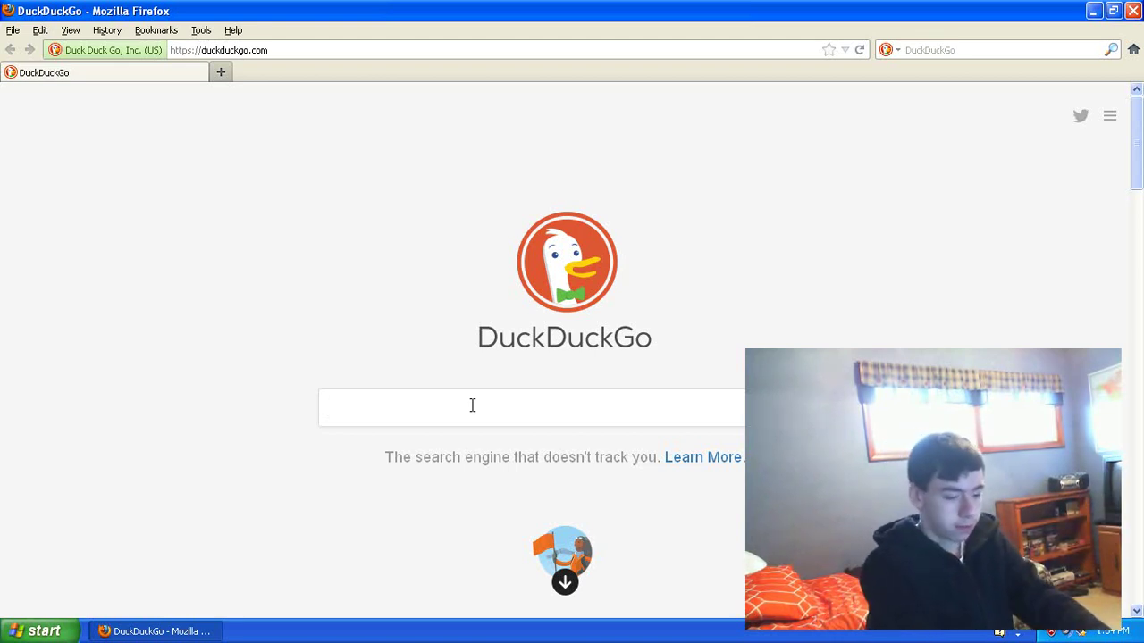
type("AVG")
key("Return")
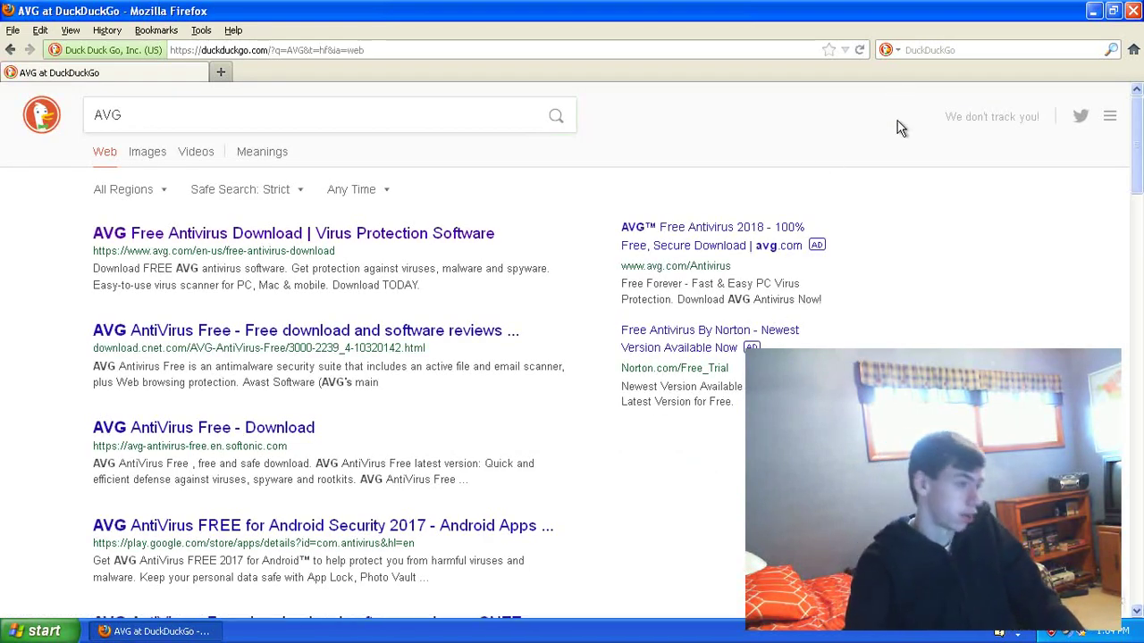
left_click(197, 236)
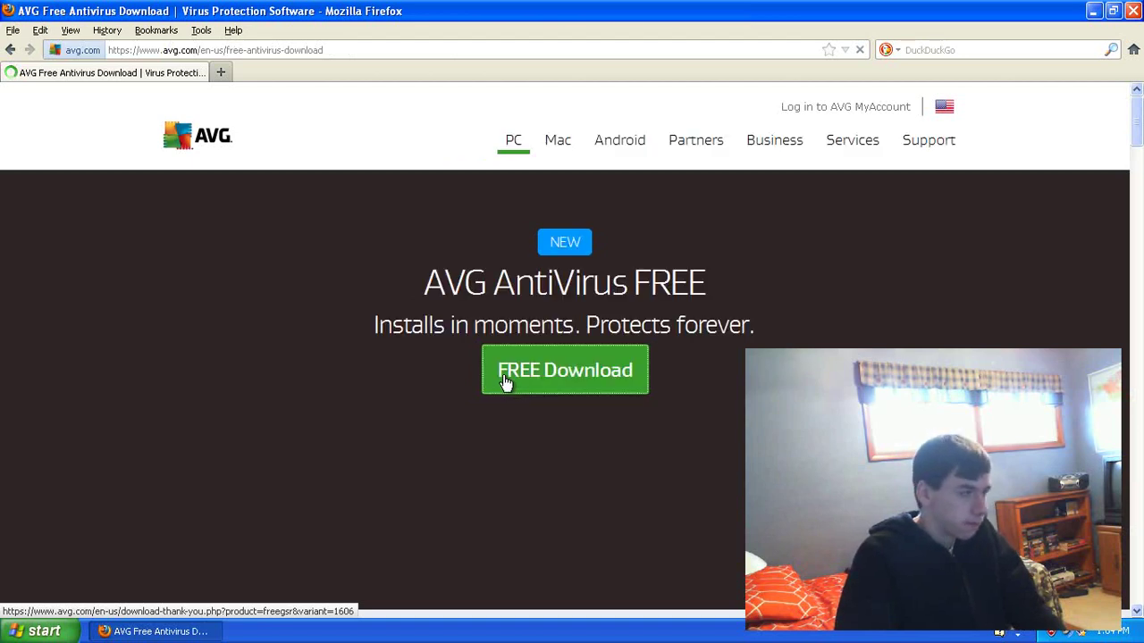
Step: Download the free AVG AntiVirus installer and run it
left_click(505, 381)
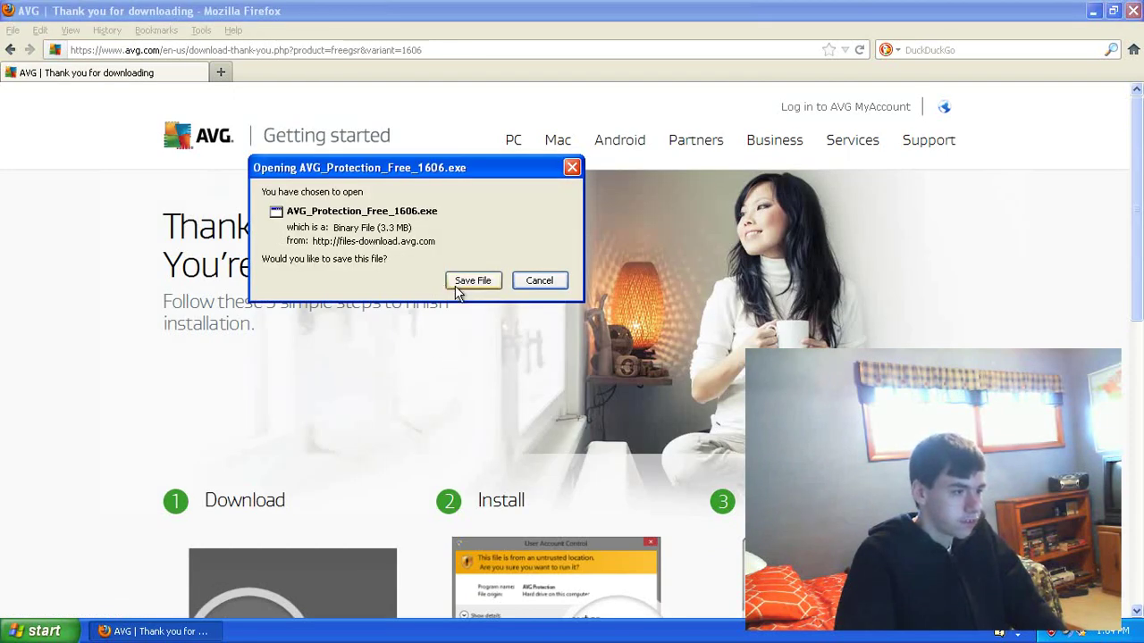
left_click(457, 284)
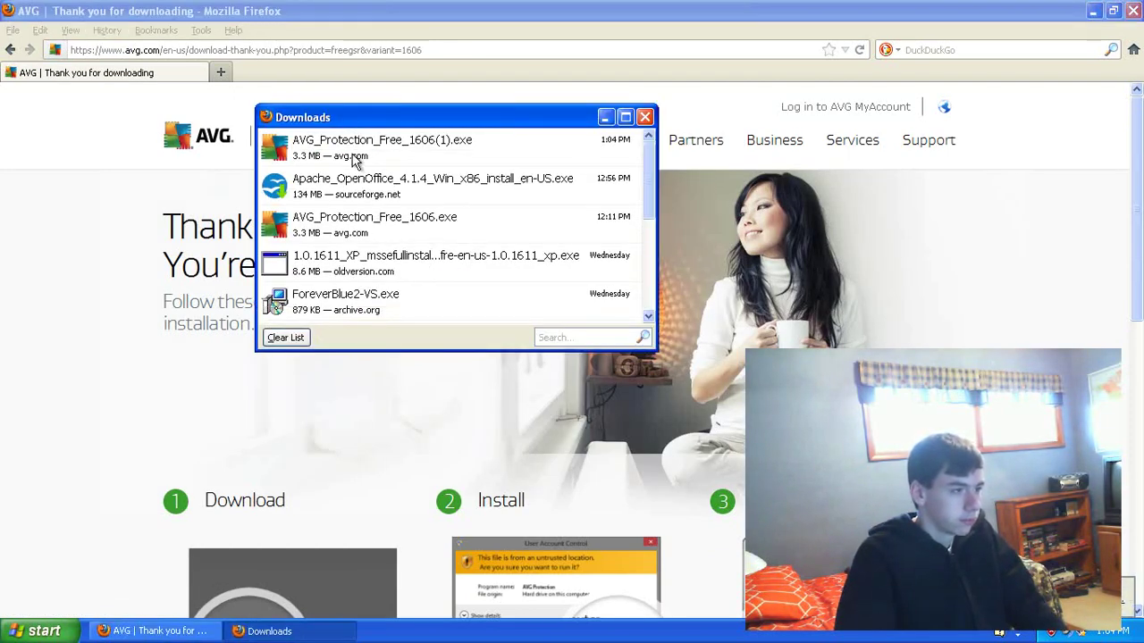
double_click(452, 161)
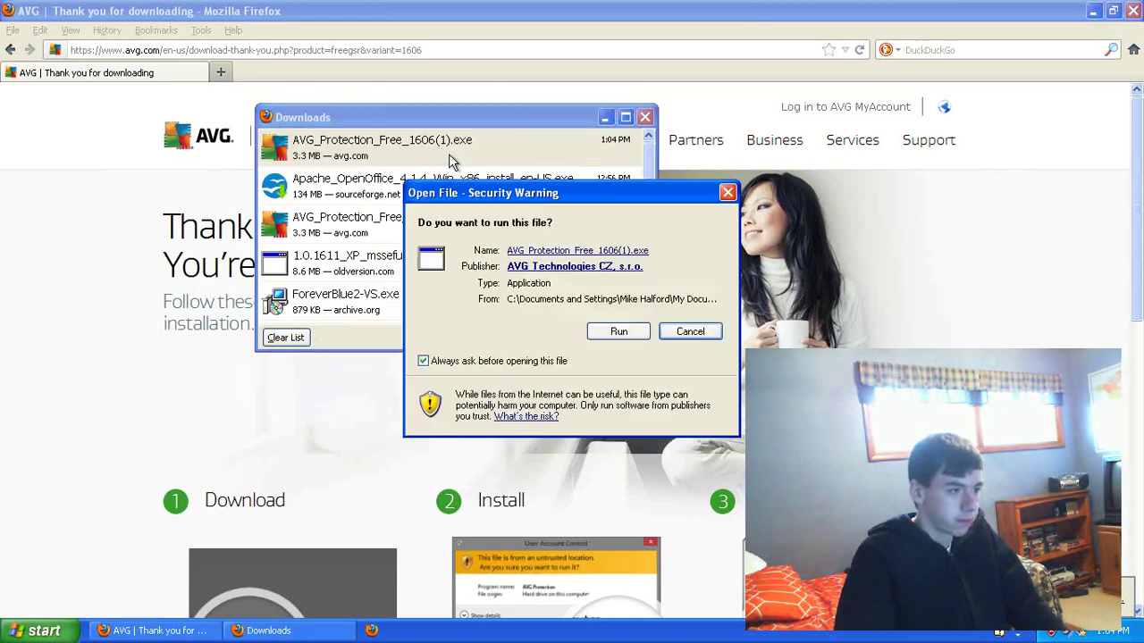
left_click(618, 335)
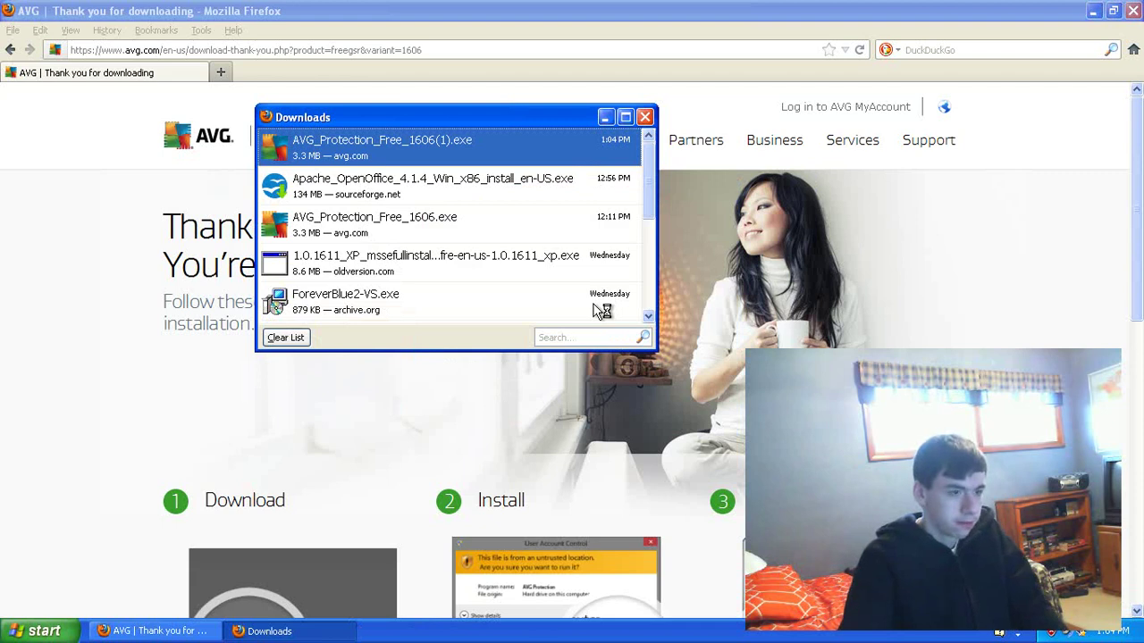
left_click_drag(531, 117, 492, 118)
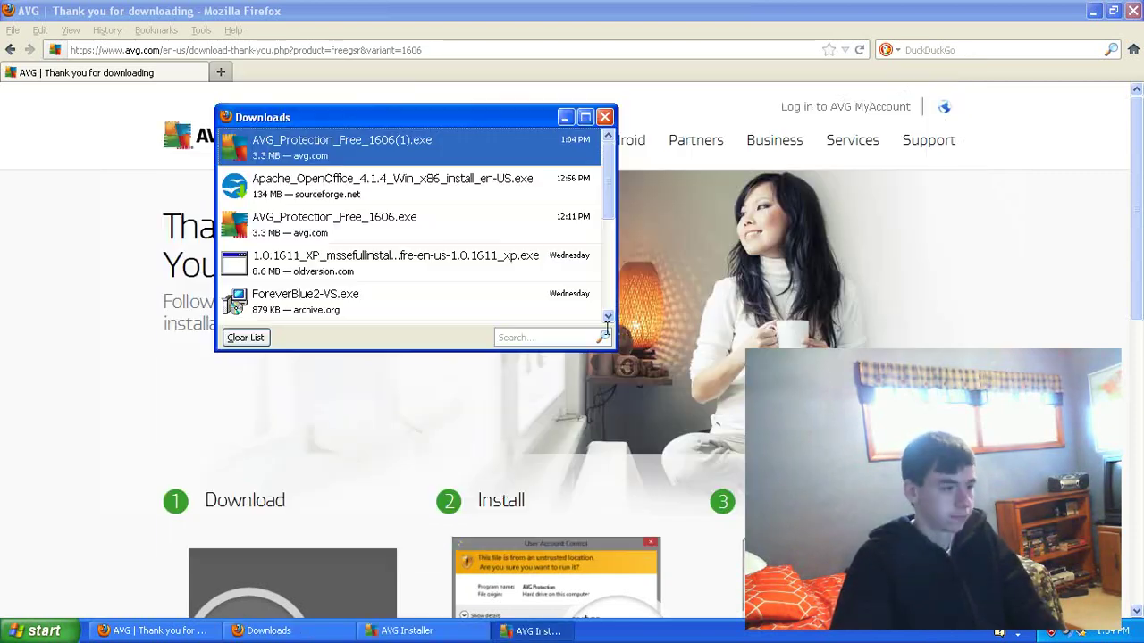
Step: Reopen the AVG download from the downloads list and cancel the installation
right_click(514, 150)
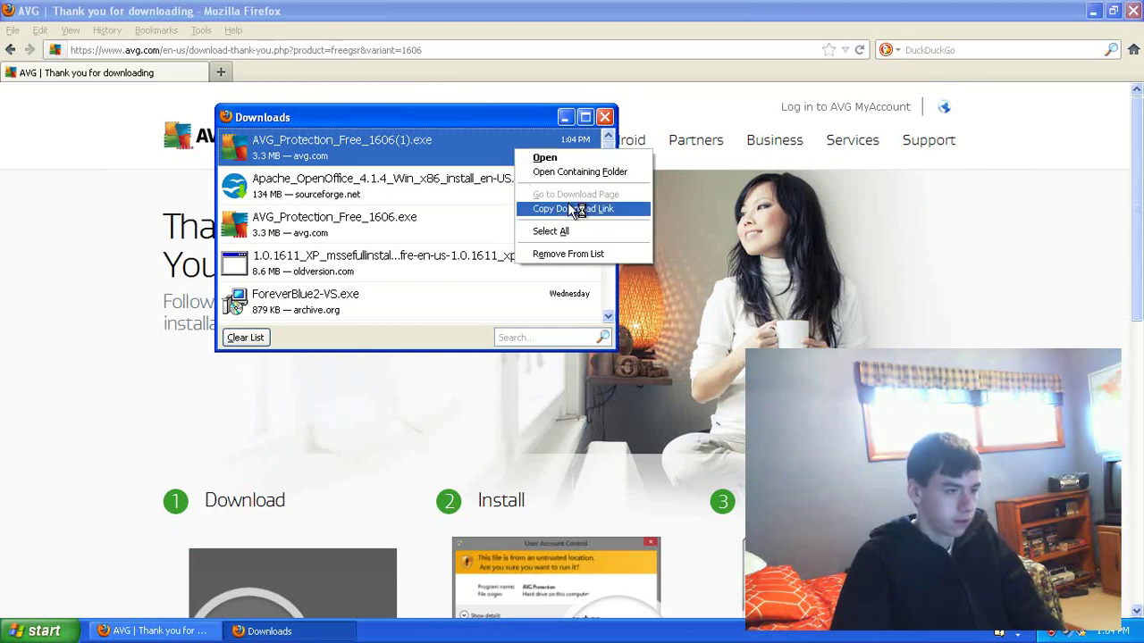
left_click(525, 159)
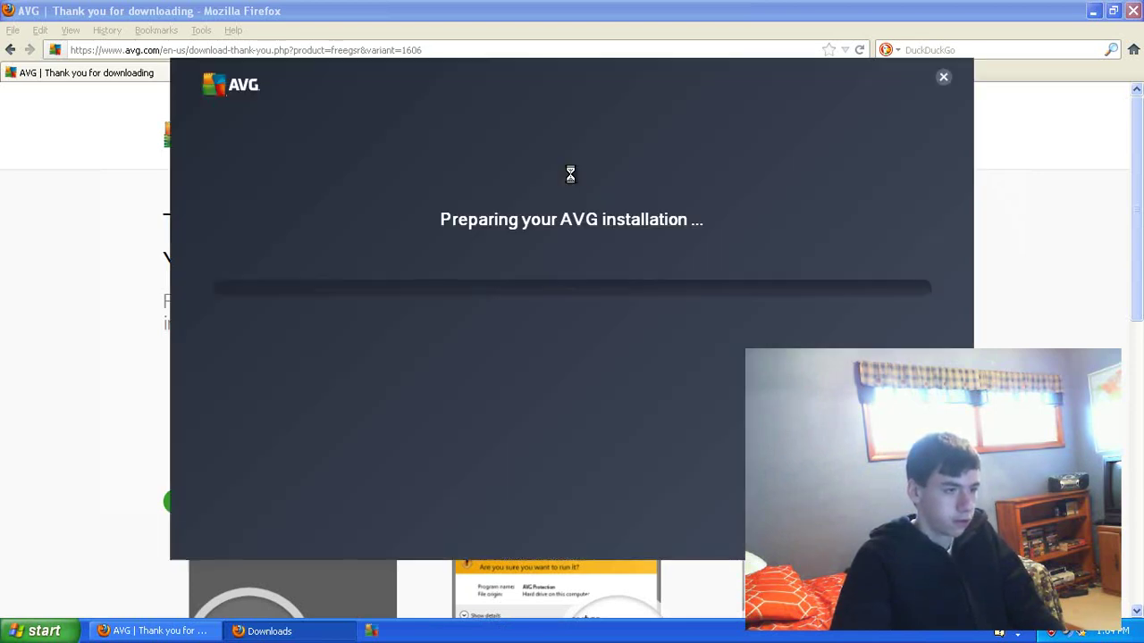
left_click(942, 72)
left_click(527, 382)
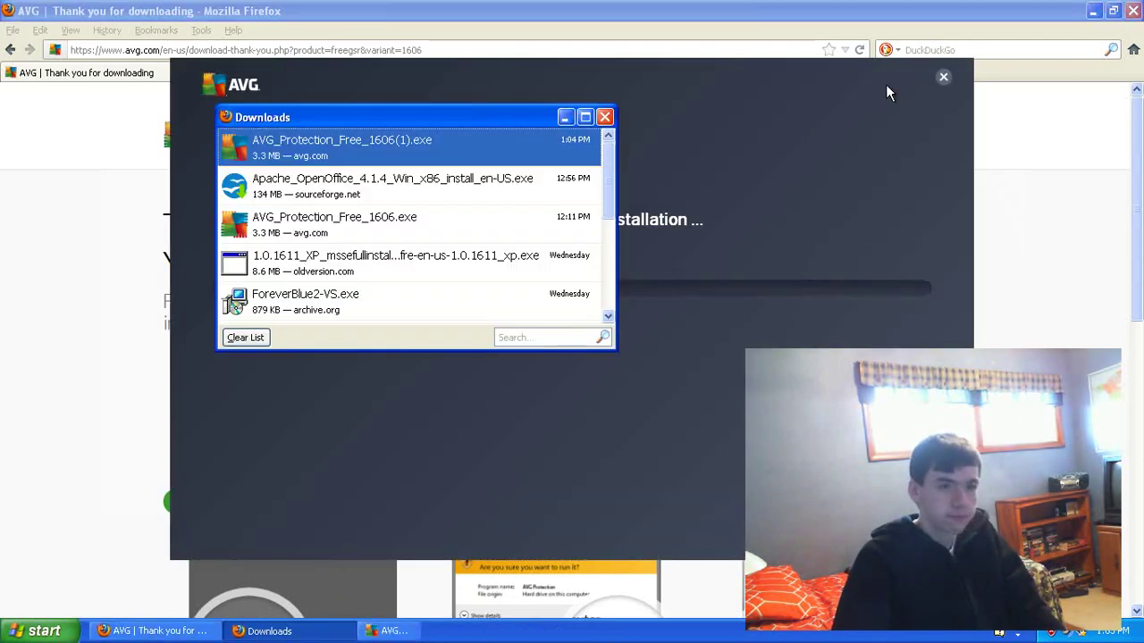
left_click(943, 77)
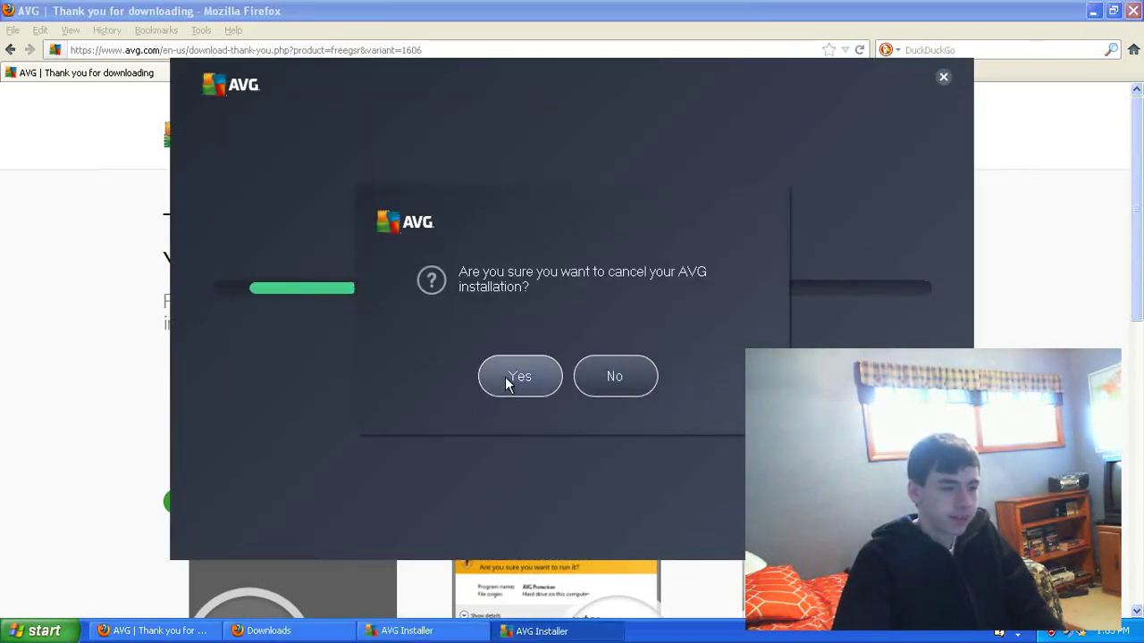
left_click(519, 377)
left_click(36, 631)
Step: Delete all nine files in My Documents' Downloads folder, then quit Firefox
left_click(234, 297)
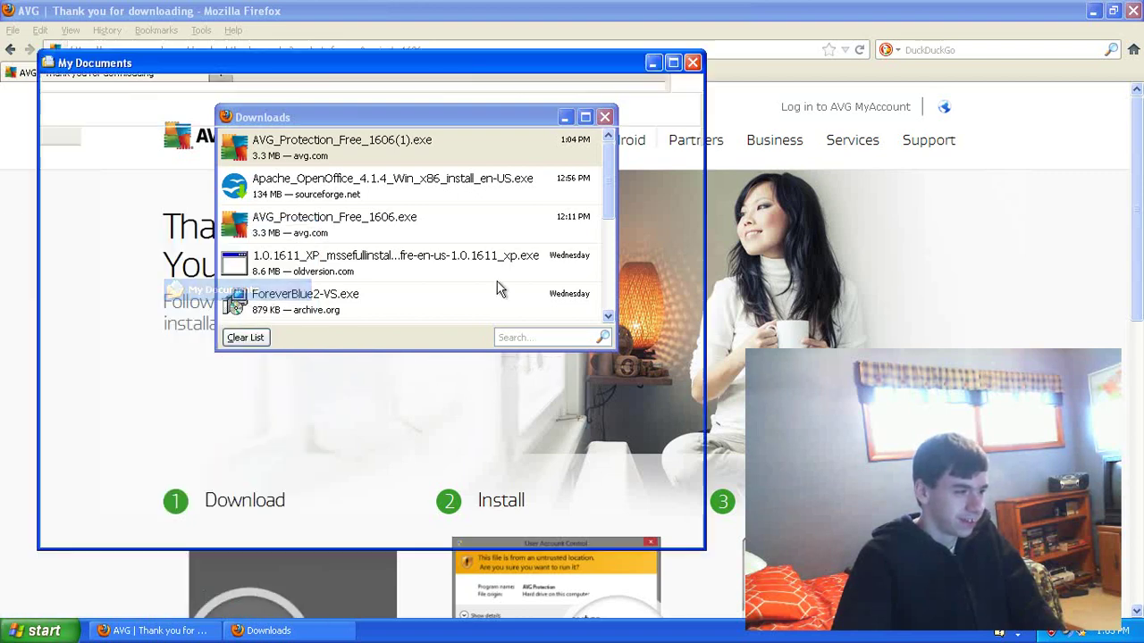
double_click(272, 174)
left_click_drag(626, 357, 299, 169)
right_click(299, 170)
left_click(329, 302)
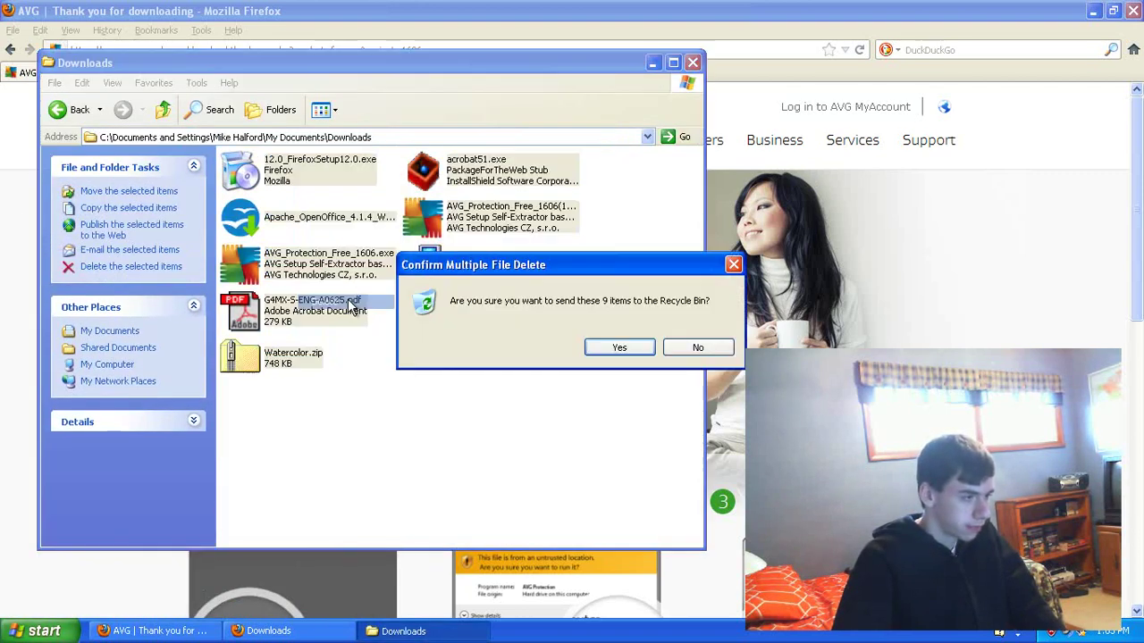
left_click(621, 347)
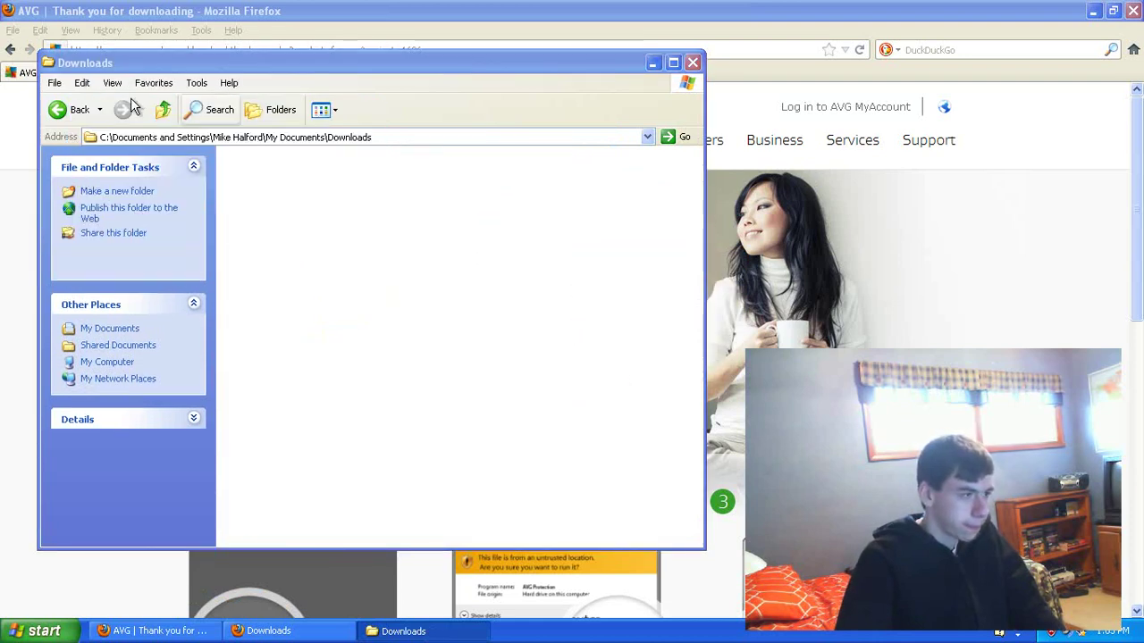
left_click(692, 63)
key("ctrl+q")
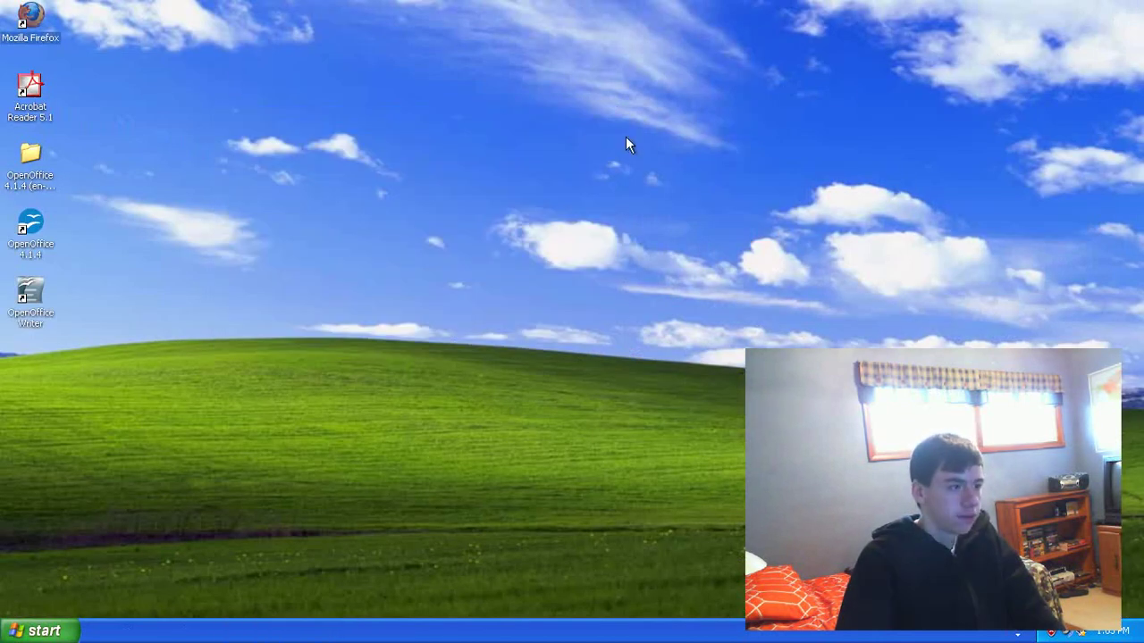
Step: Delete the OpenOffice 4.1.4 Installation Files folder and move the OpenOffice shortcuts up into the gap
double_click(33, 159)
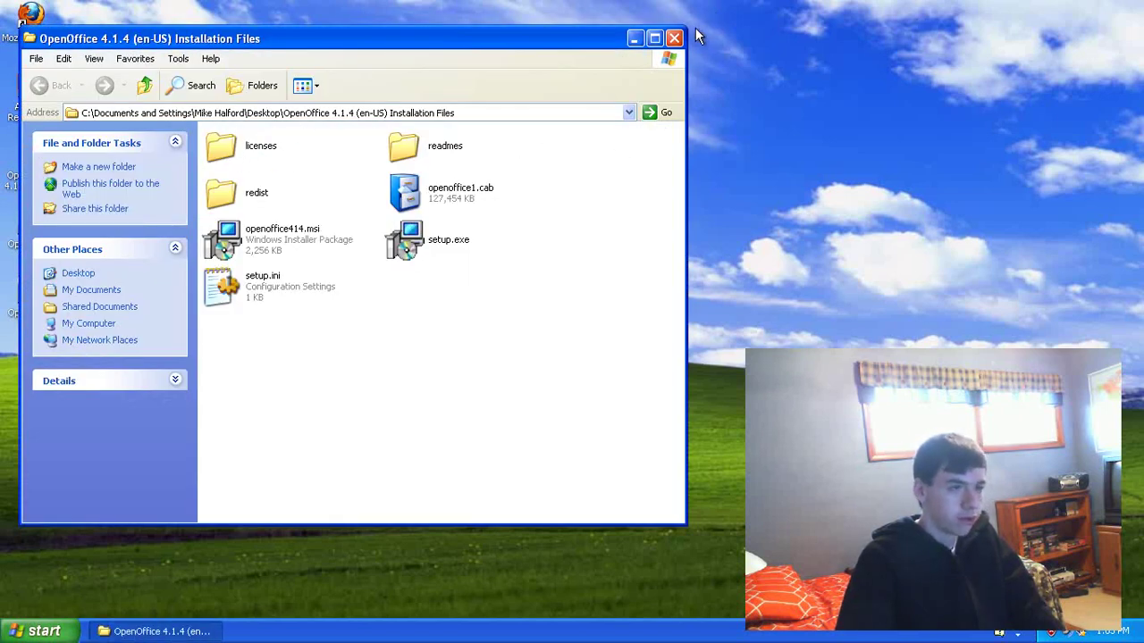
left_click(675, 38)
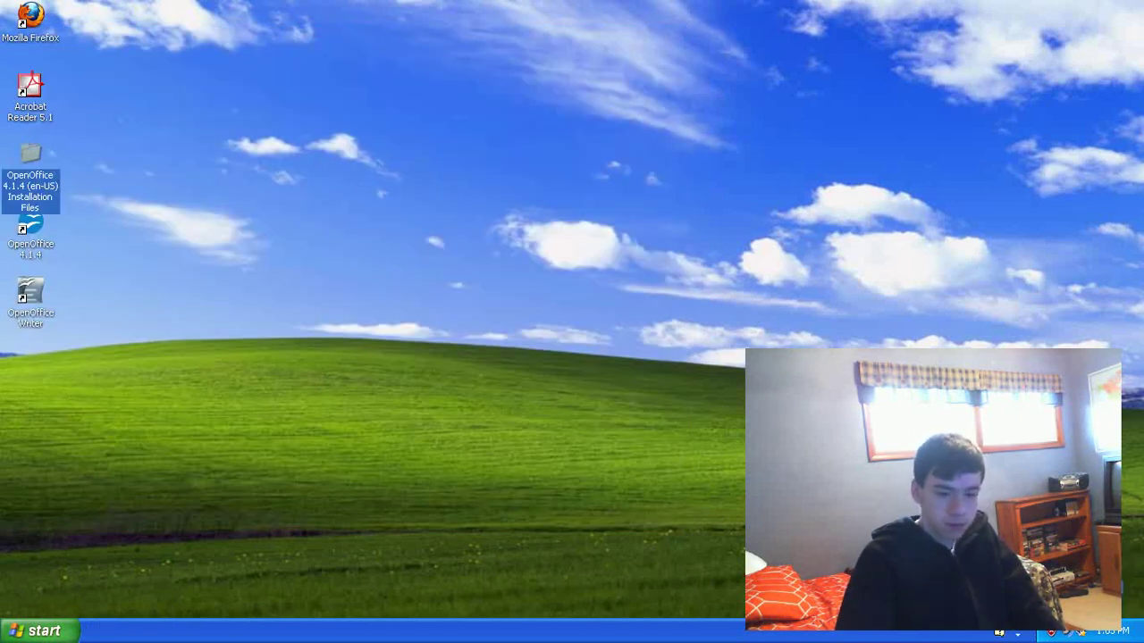
key("Delete")
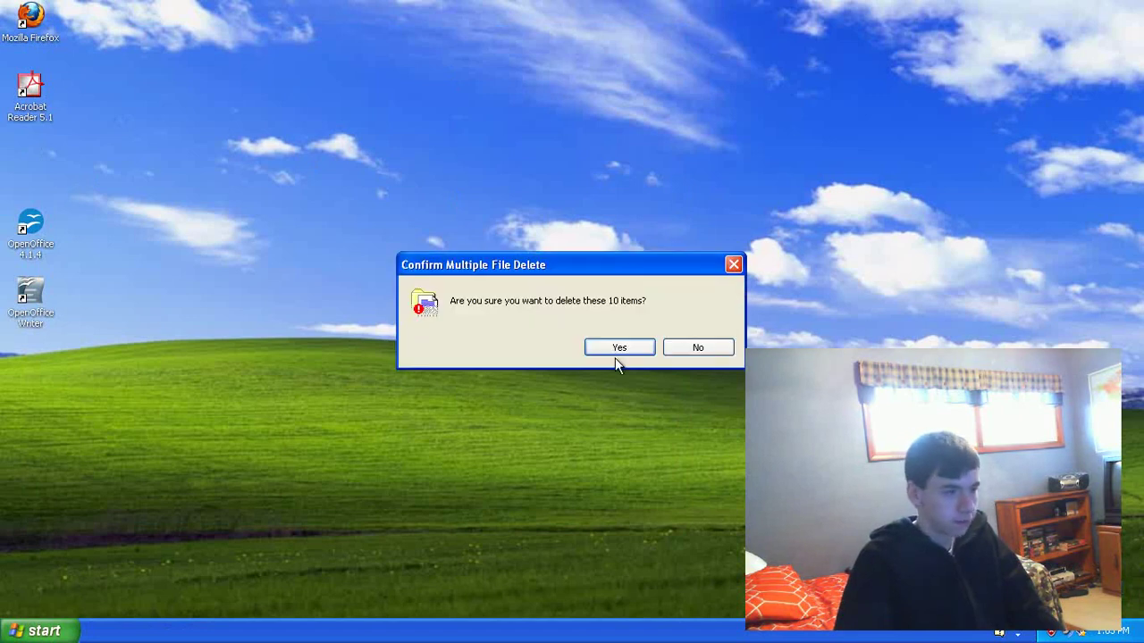
left_click(615, 351)
left_click_drag(33, 221, 33, 152)
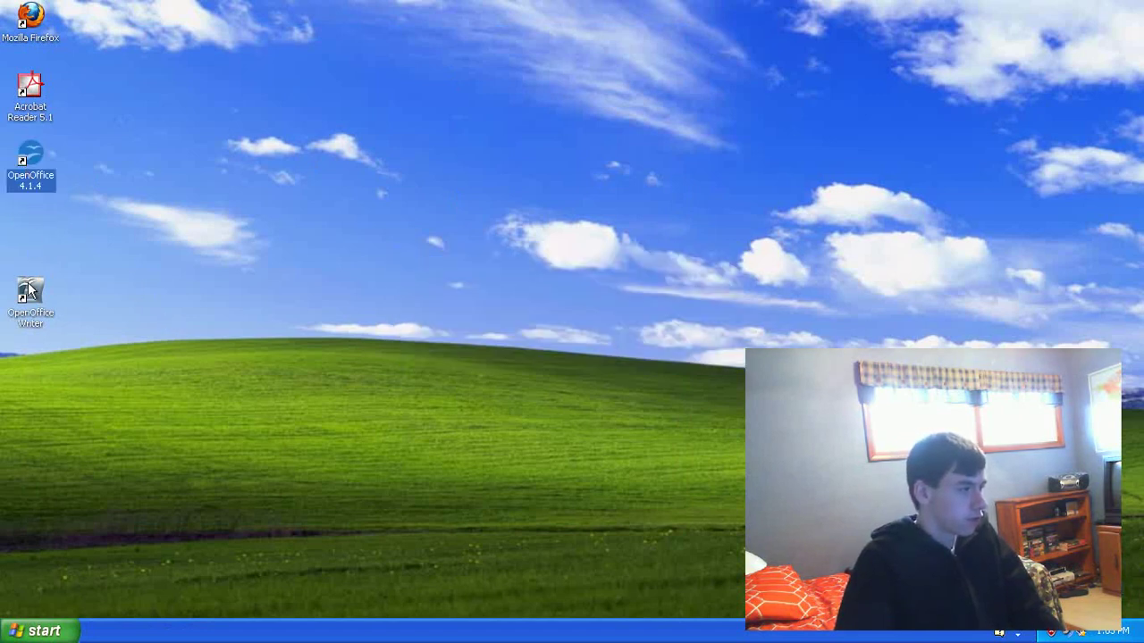
left_click_drag(36, 293, 36, 225)
left_click(212, 232)
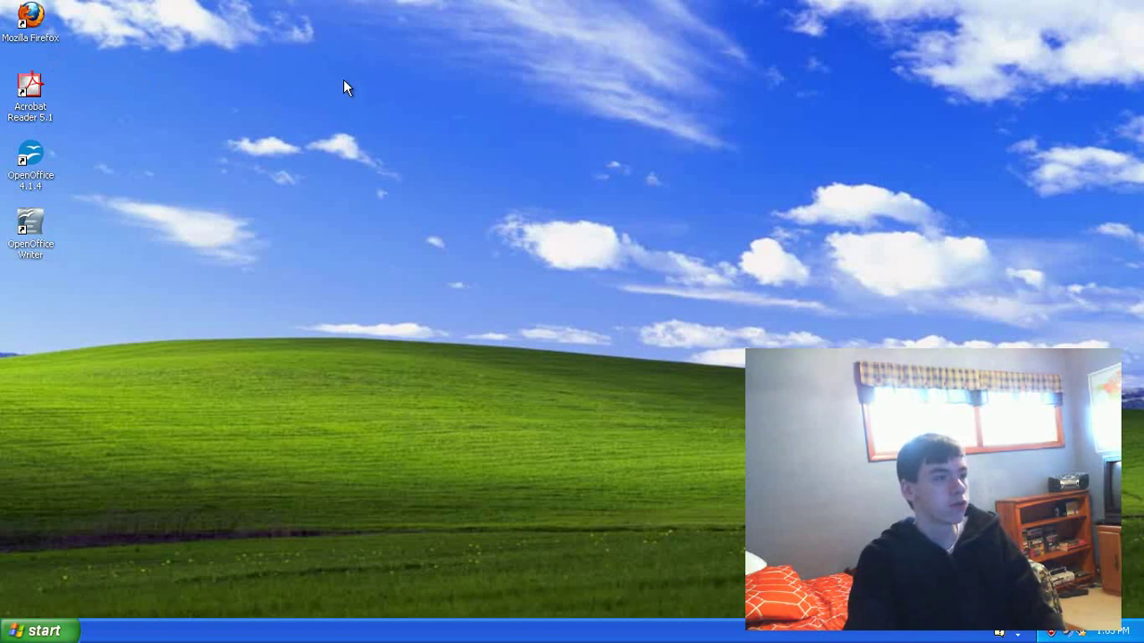
Step: Open Add or Remove Programs from the Control Panel
left_click(16, 635)
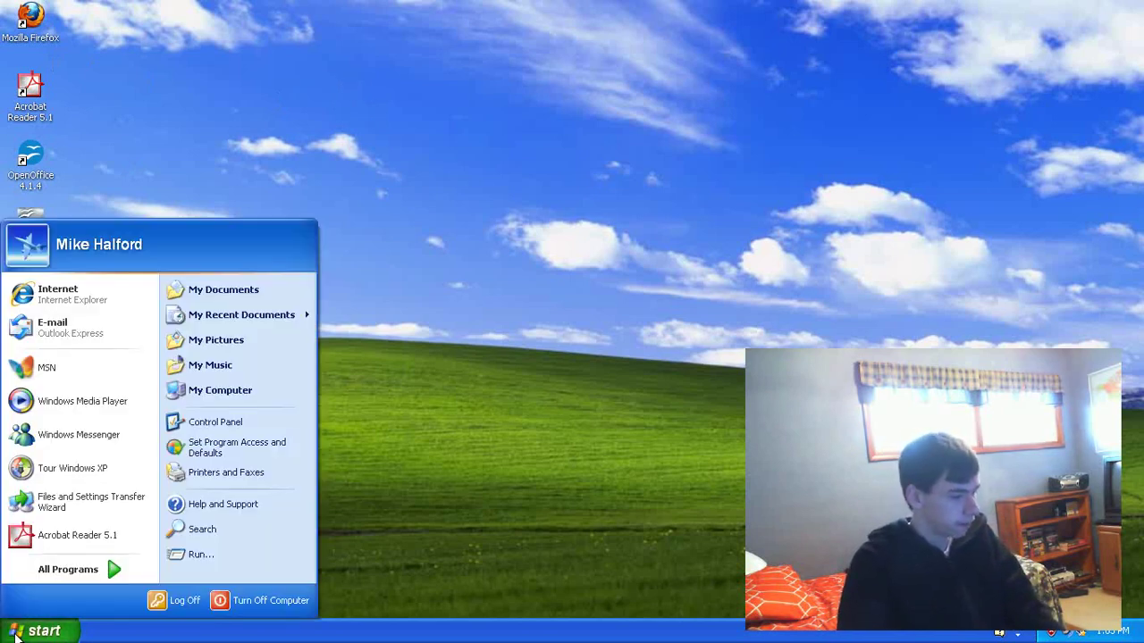
left_click(186, 442)
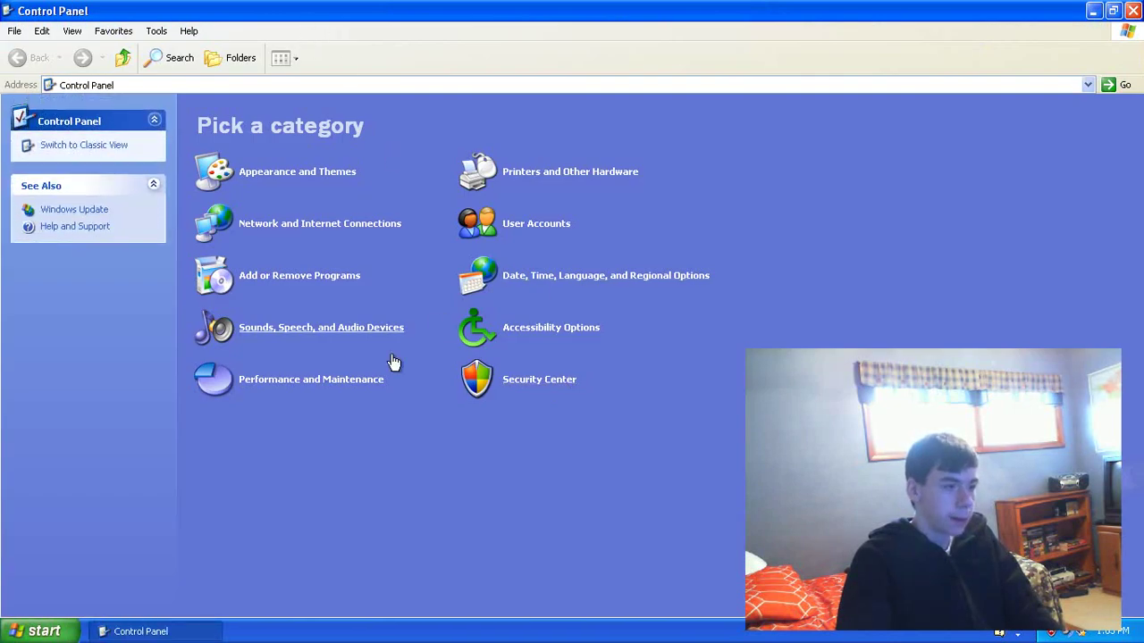
left_click(245, 282)
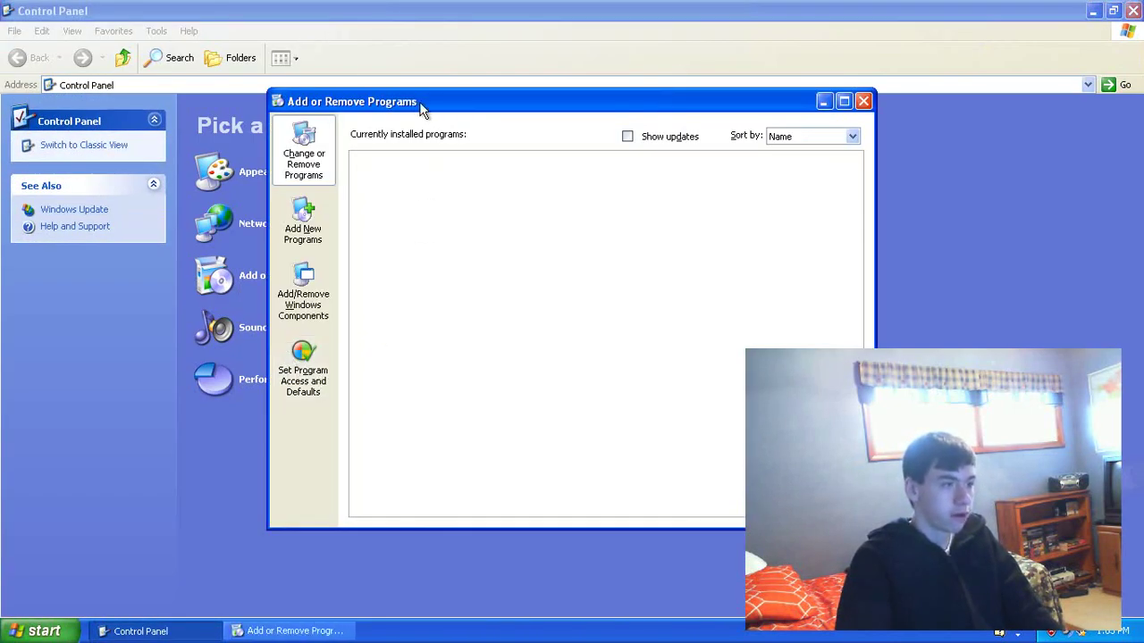
left_click_drag(421, 104, 461, 85)
left_click(966, 84)
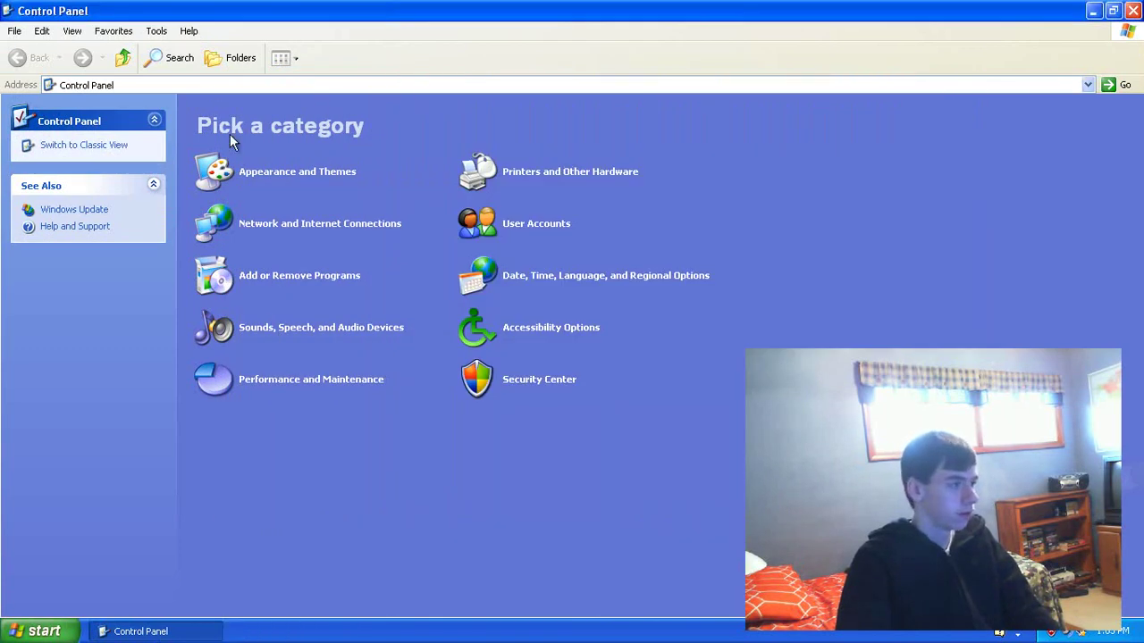
left_click(307, 278)
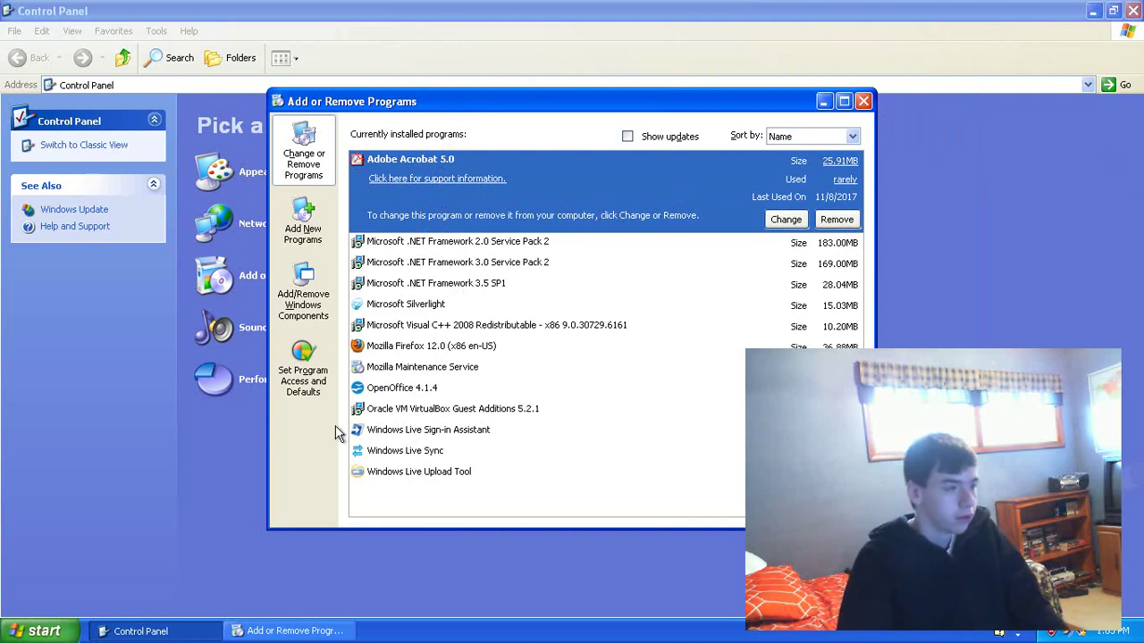
Step: View the Custom choices in Set Program Access and Defaults, then close Add or Remove Programs and the Control Panel
left_click(302, 357)
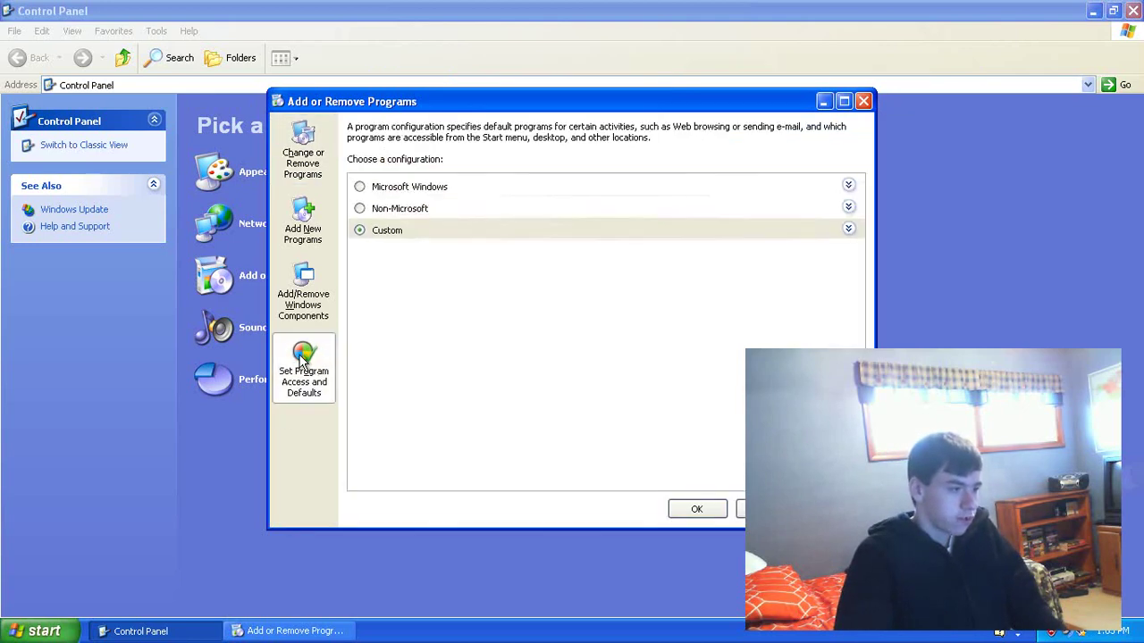
left_click(849, 236)
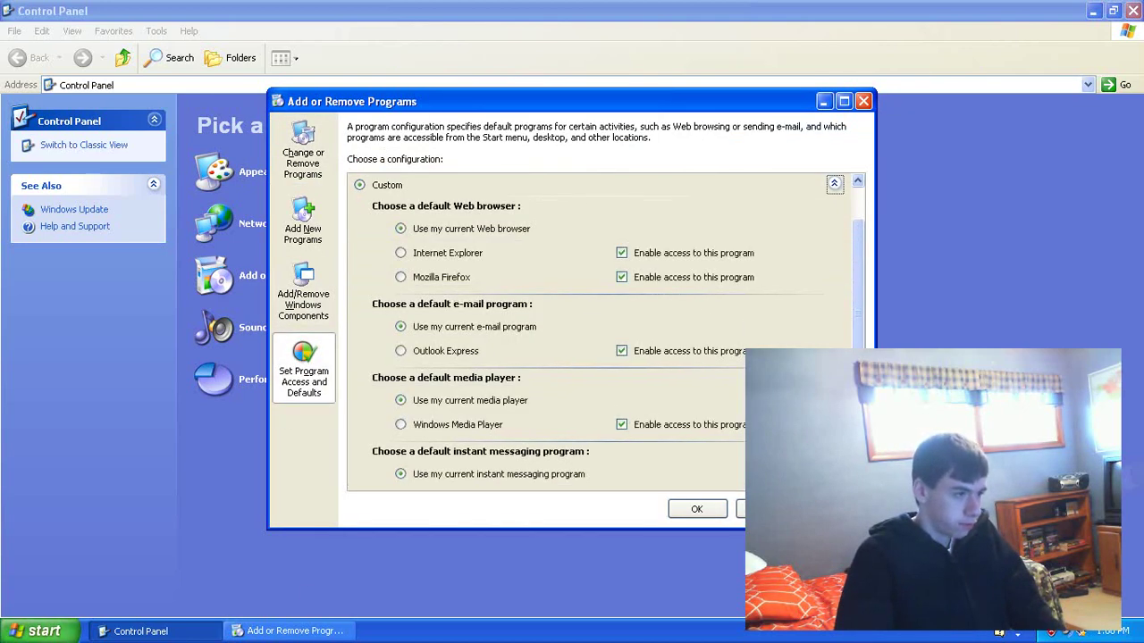
left_click(36, 631)
left_click(5, 637)
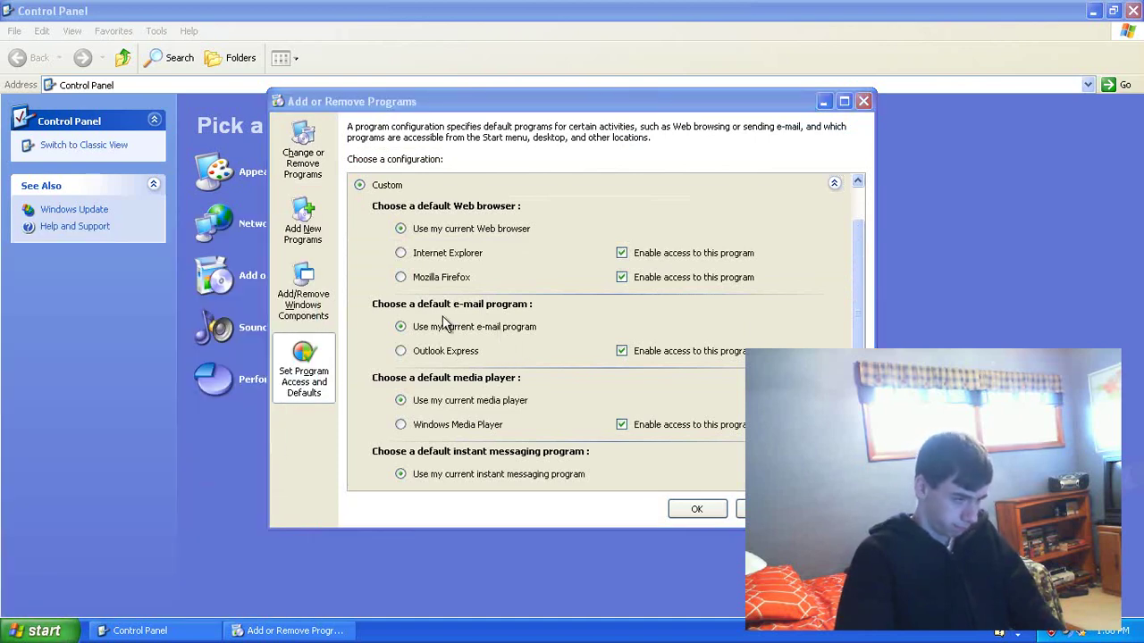
left_click_drag(456, 105, 439, 110)
left_click(848, 106)
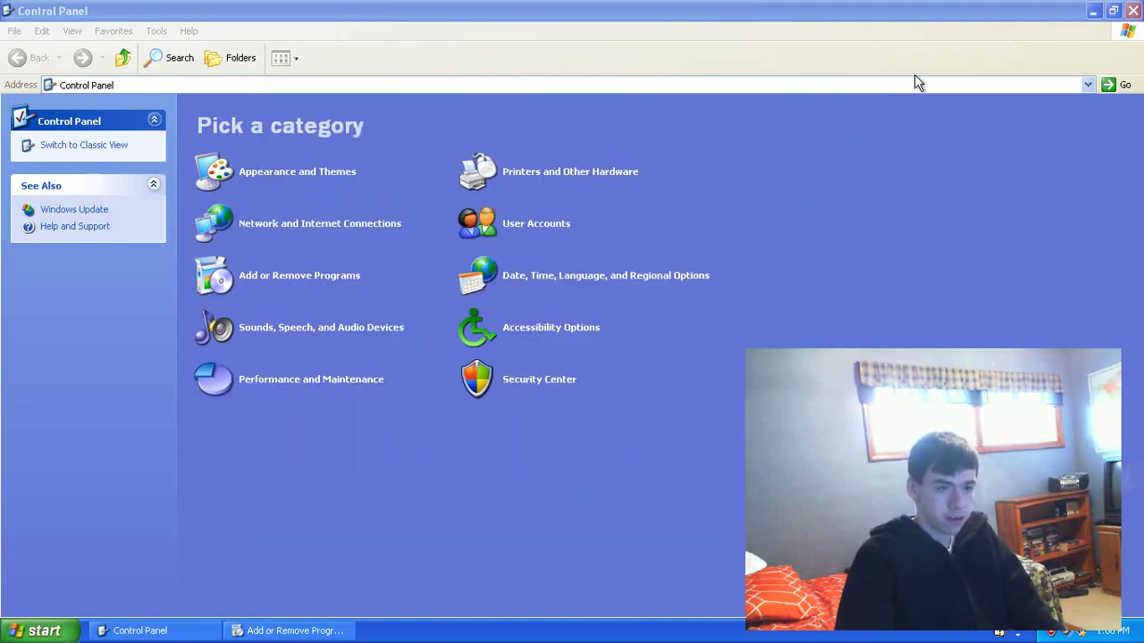
left_click(1133, 10)
Step: From the Start menu's Set Program Access and Defaults, choose Mozilla Firefox as the Custom default web browser and confirm
left_click(36, 631)
left_click(264, 454)
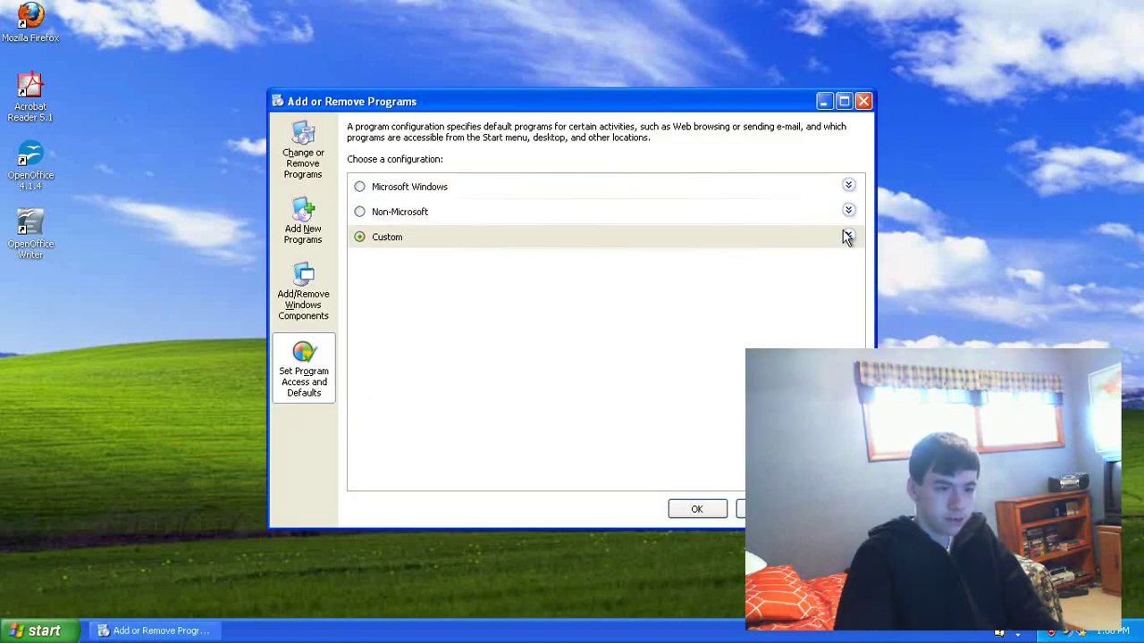
left_click(847, 236)
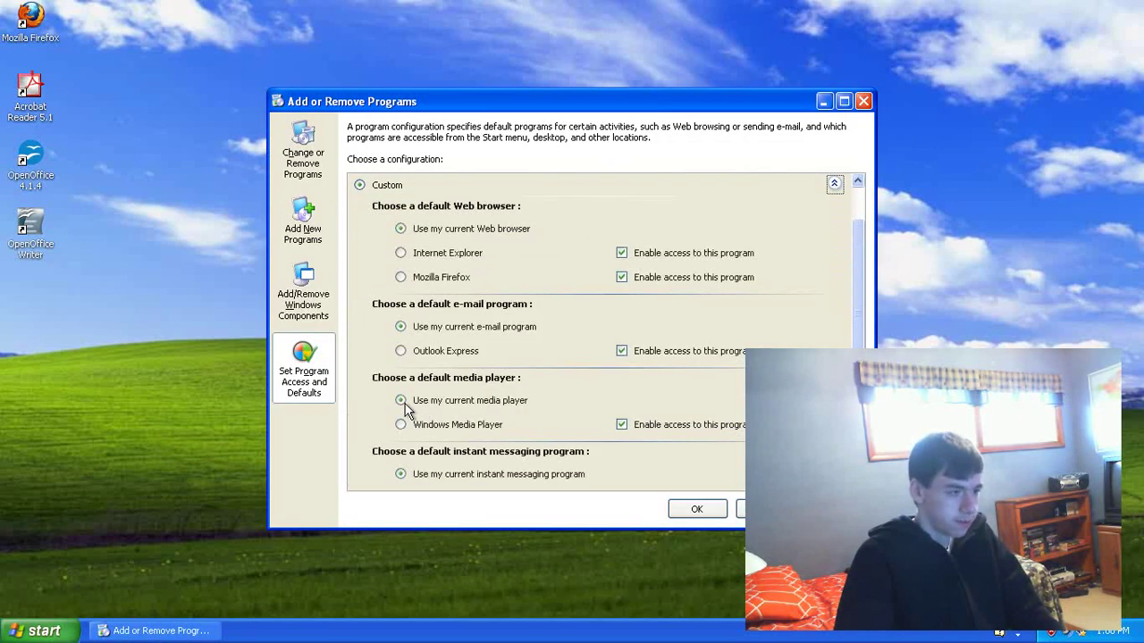
left_click(402, 277)
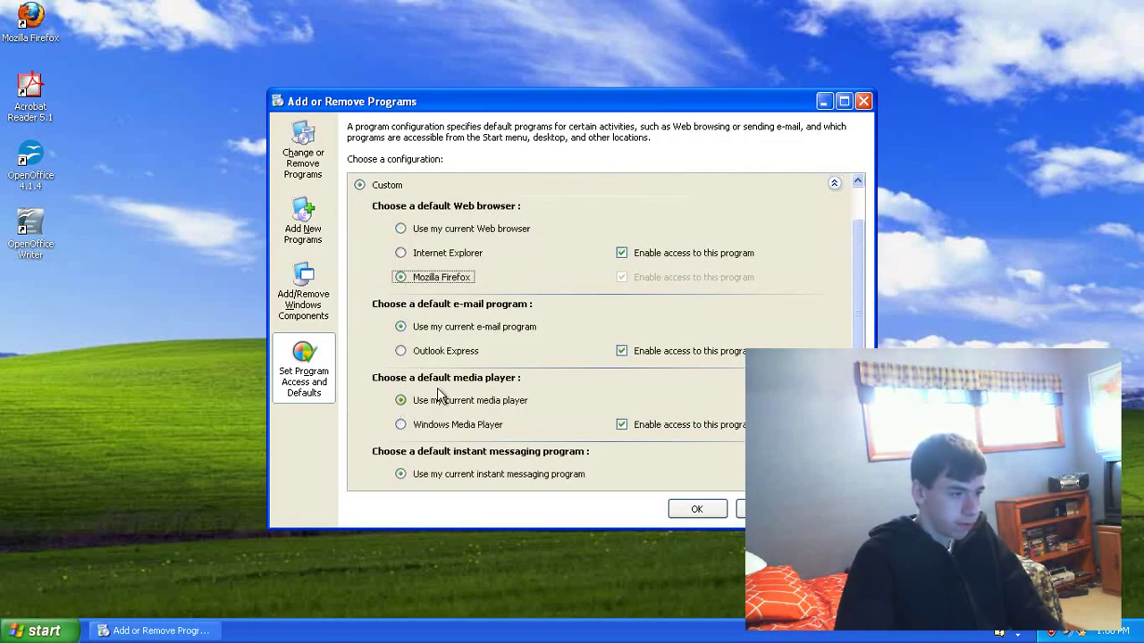
scroll(439, 375, "down", 1)
scroll(438, 375, "down", 3)
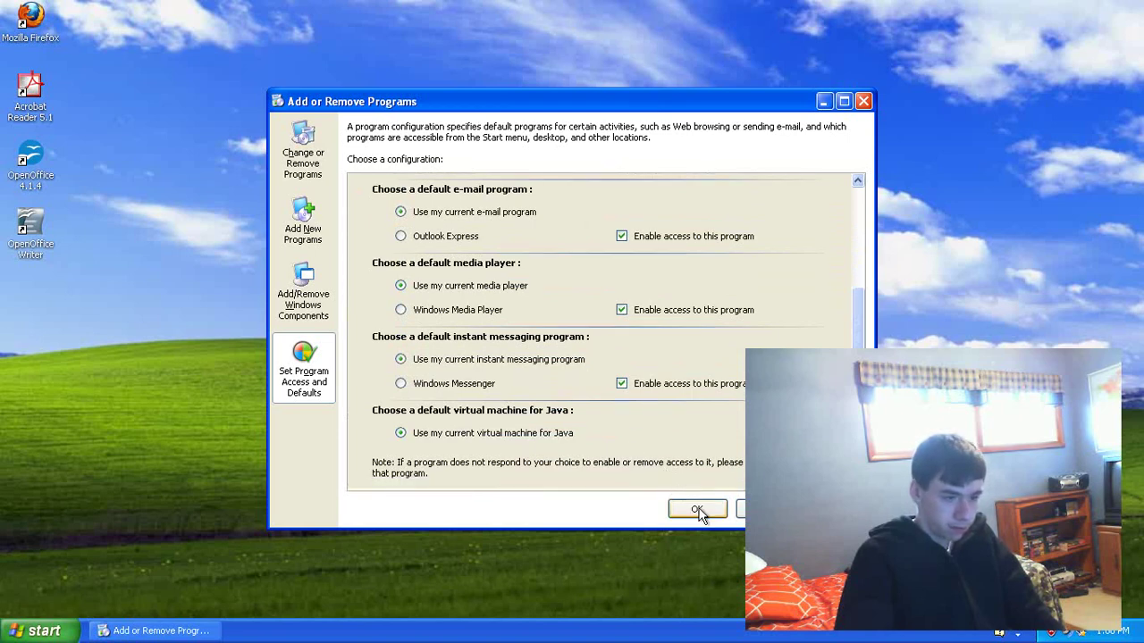
left_click(697, 509)
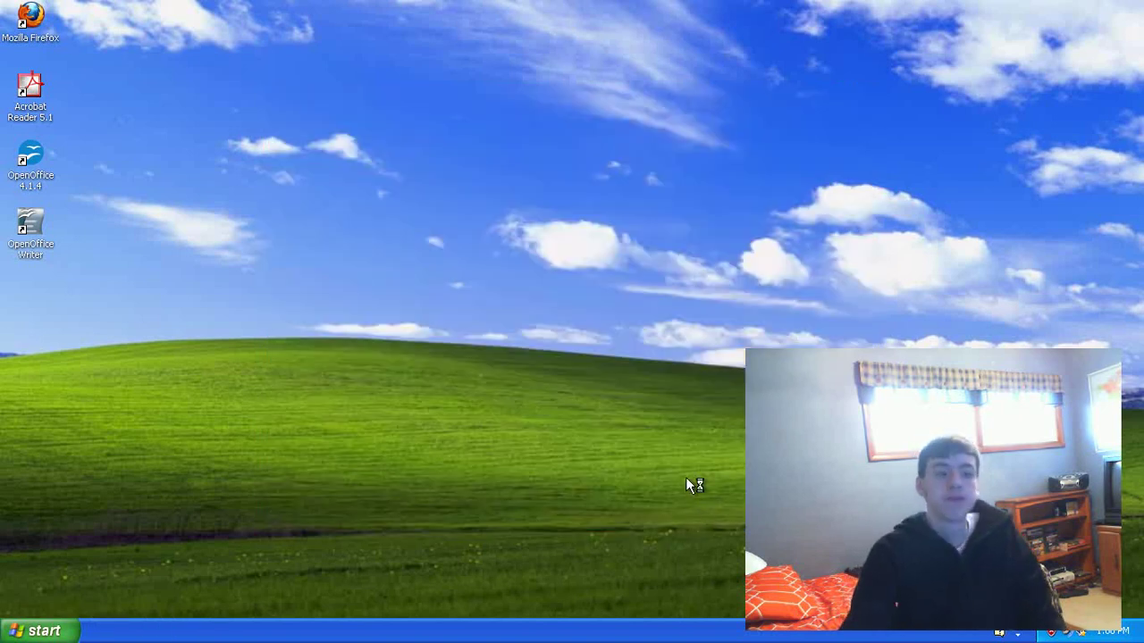